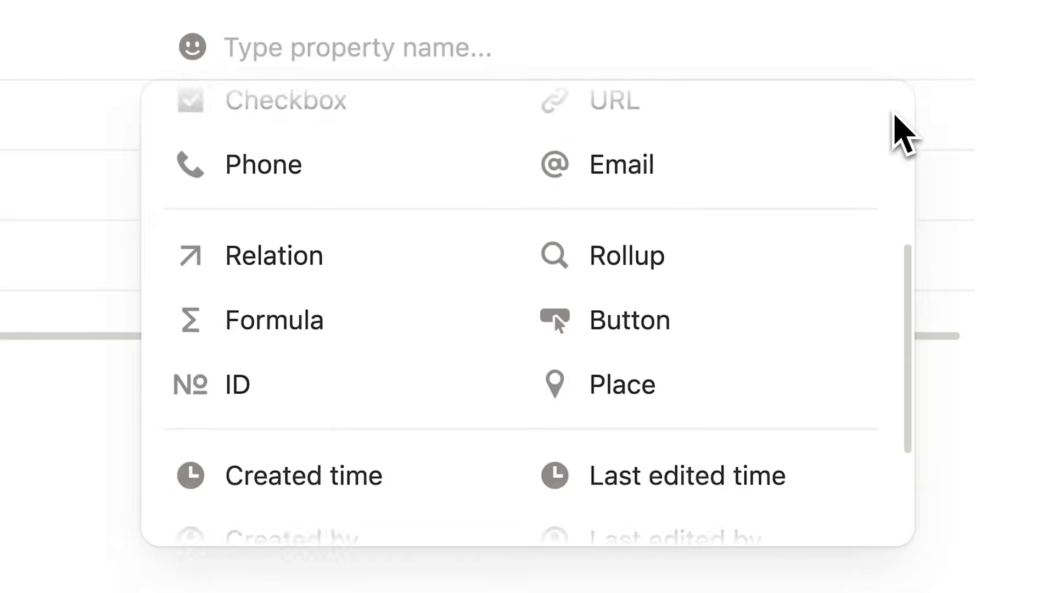
Title the new page "Notion Dashboard"
{"action": "scroll", "coordinate": [904, 134], "scroll_direction": "up", "scroll_amount": 5}
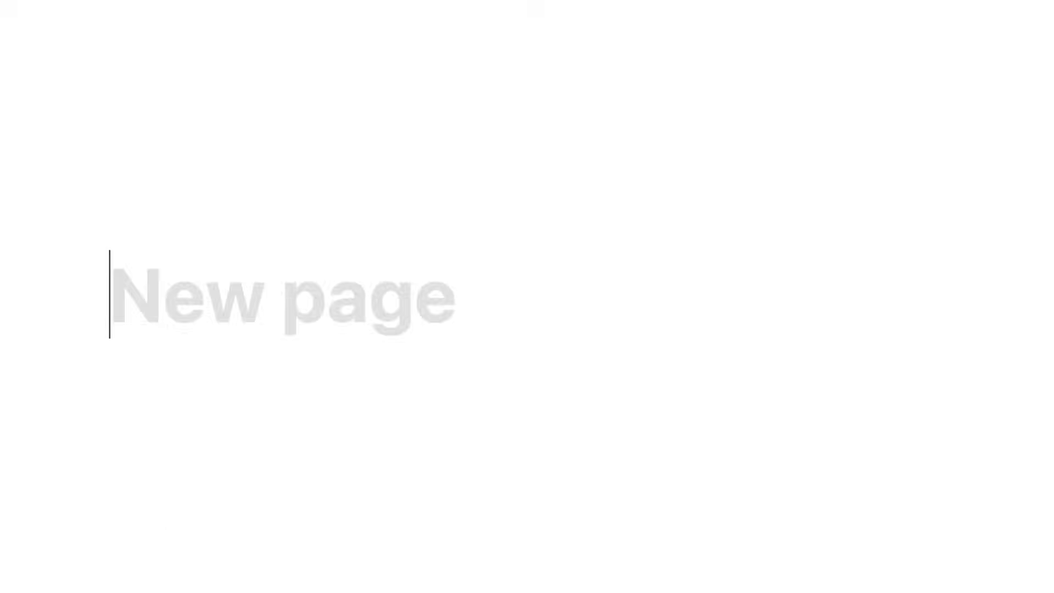
{"action": "type", "text": "Notion Dashboar"}
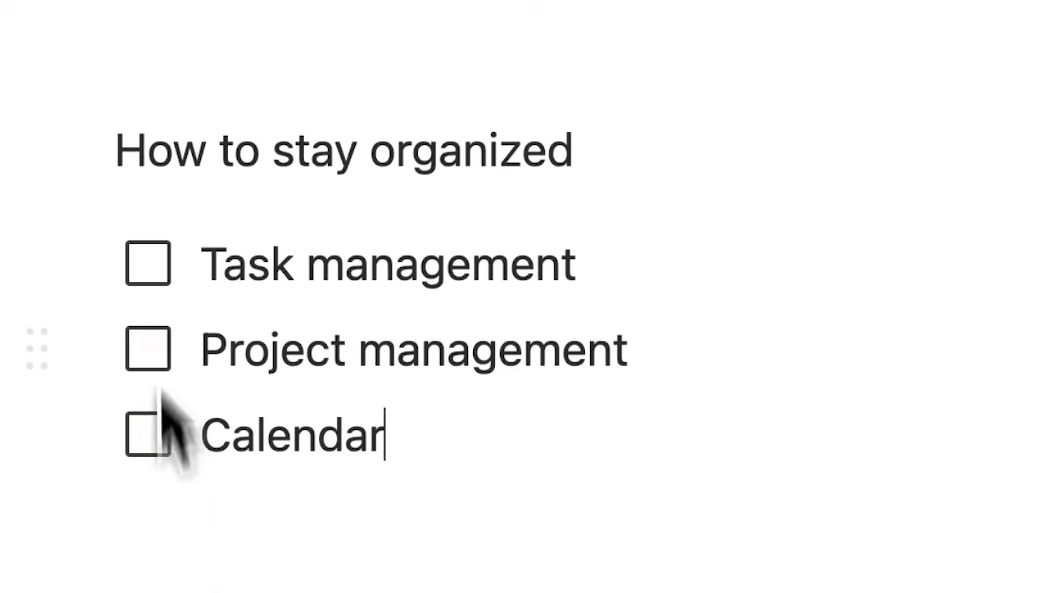
Check off Task management, Project management and Calendar in the "How to stay organized" list
{"action": "left_click", "coordinate": [148, 263]}
{"action": "left_click", "coordinate": [148, 348]}
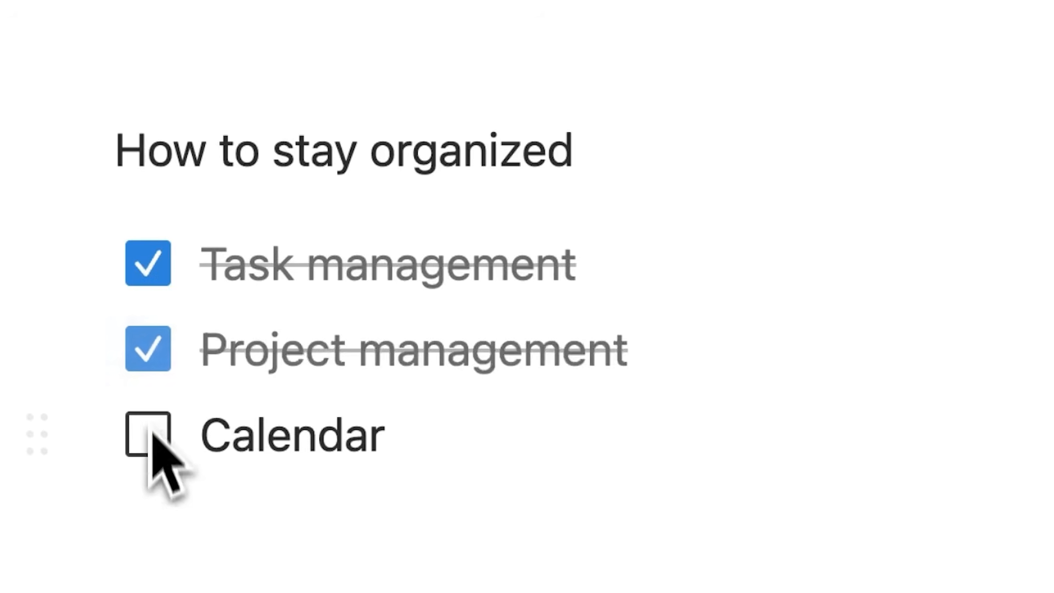
{"action": "left_click", "coordinate": [147, 434]}
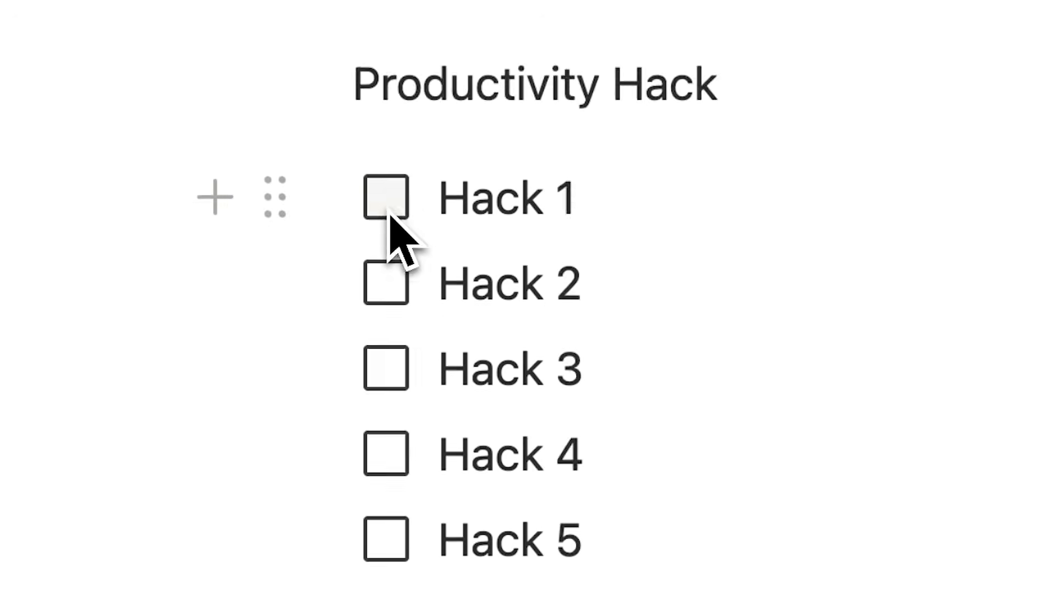
Check off Hack 1 through Hack 8 in the Productivity Hack list and move the selected items away together
{"action": "left_click", "coordinate": [388, 210]}
{"action": "left_click", "coordinate": [388, 286]}
{"action": "left_click", "coordinate": [388, 371]}
{"action": "left_click", "coordinate": [388, 456]}
{"action": "left_click", "coordinate": [388, 541]}
{"action": "left_click", "coordinate": [388, 415]}
{"action": "left_click", "coordinate": [388, 499]}
{"action": "left_click", "coordinate": [388, 583]}
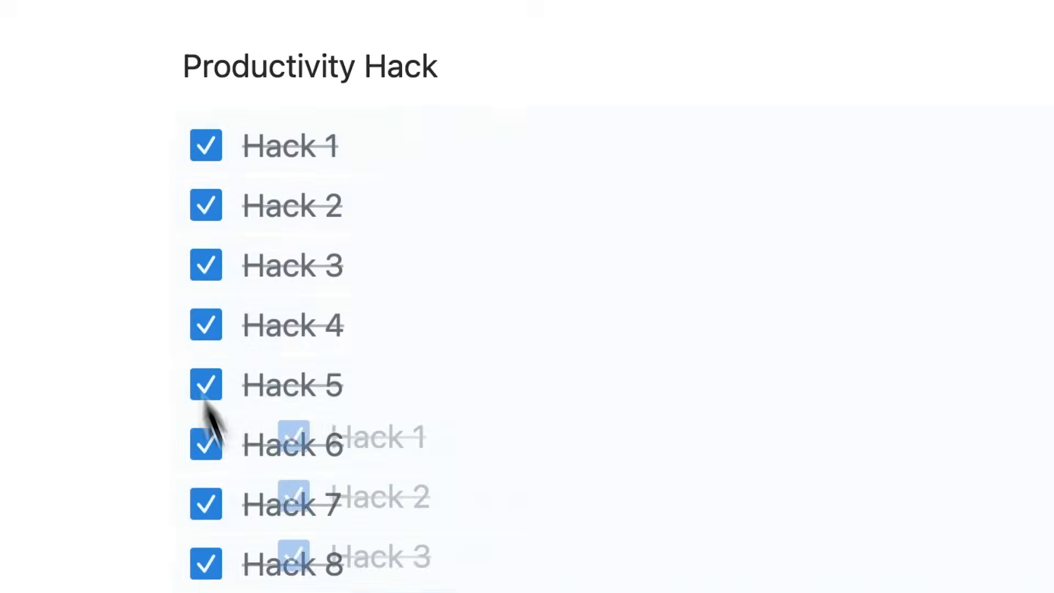
{"action": "left_click_drag", "start_coordinate": [204, 401], "coordinate": [393, 270]}
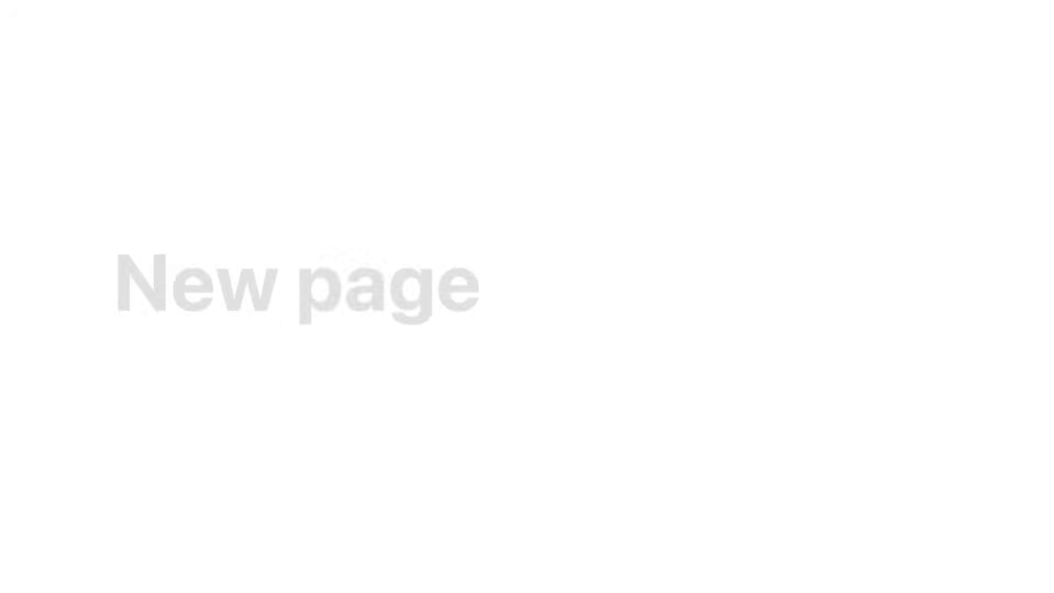
Begin the new page's title with "Tas" and check off Step 1, Step 2 and Step 3 under Notion Tutorial
{"action": "type", "text": "Tas"}
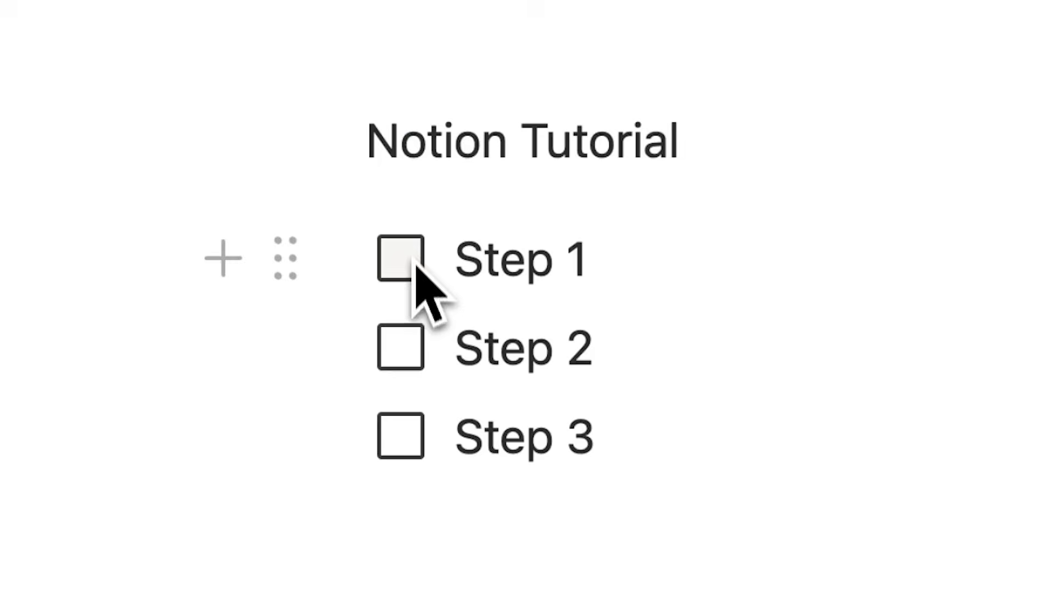
{"action": "left_click", "coordinate": [413, 259]}
{"action": "left_click", "coordinate": [414, 354]}
{"action": "left_click", "coordinate": [414, 434]}
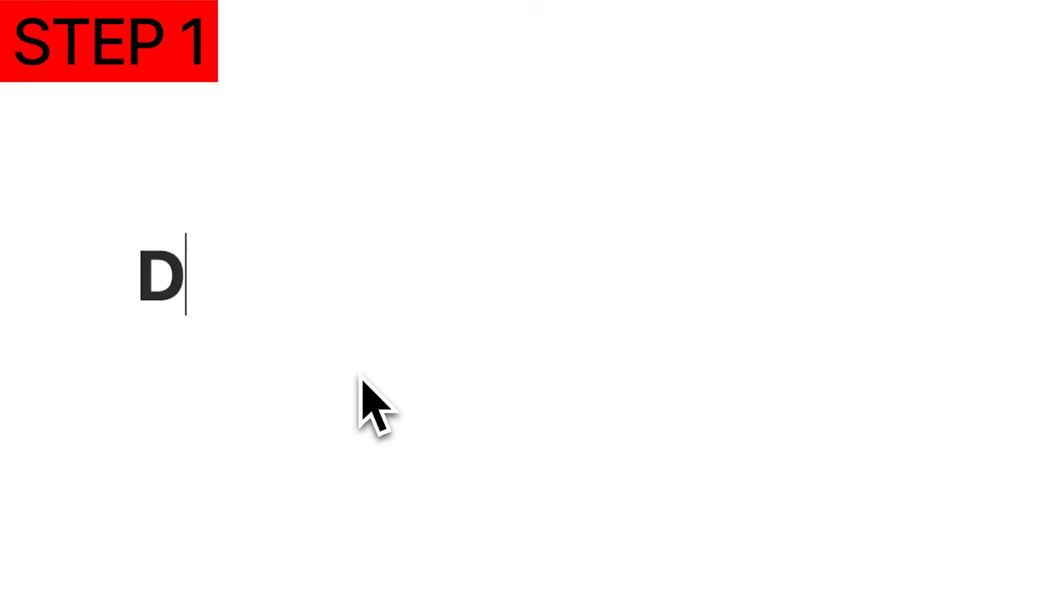
Complete the page title as "Dashboard"
{"action": "type", "text": "ashb"}
{"action": "type", "text": "oard"}
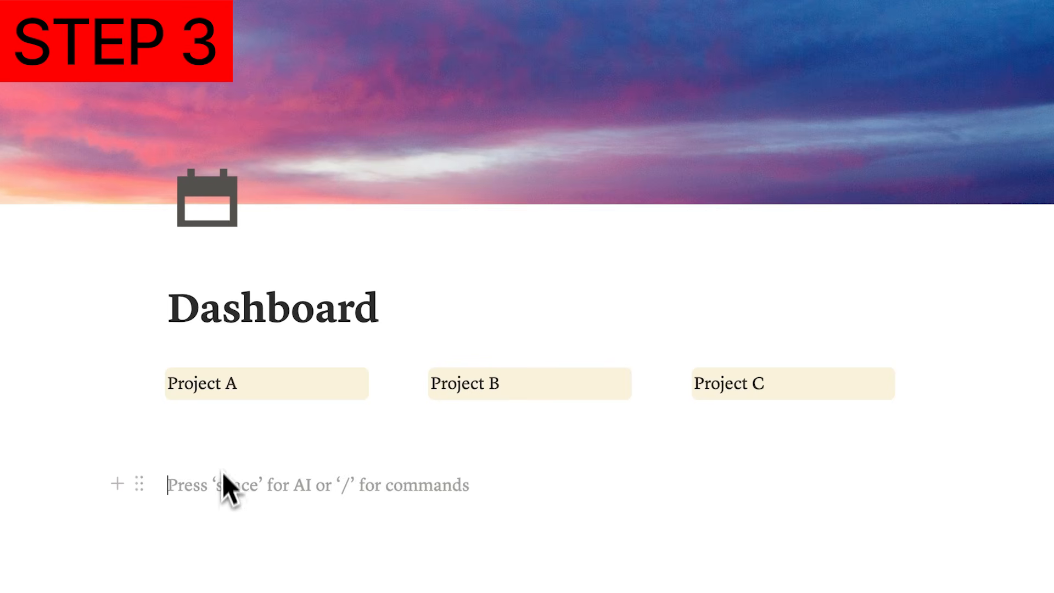
Paste a second row of project columns below Projects A to C and turn its project names into Heading 3
{"action": "key", "text": "ctrl+v"}
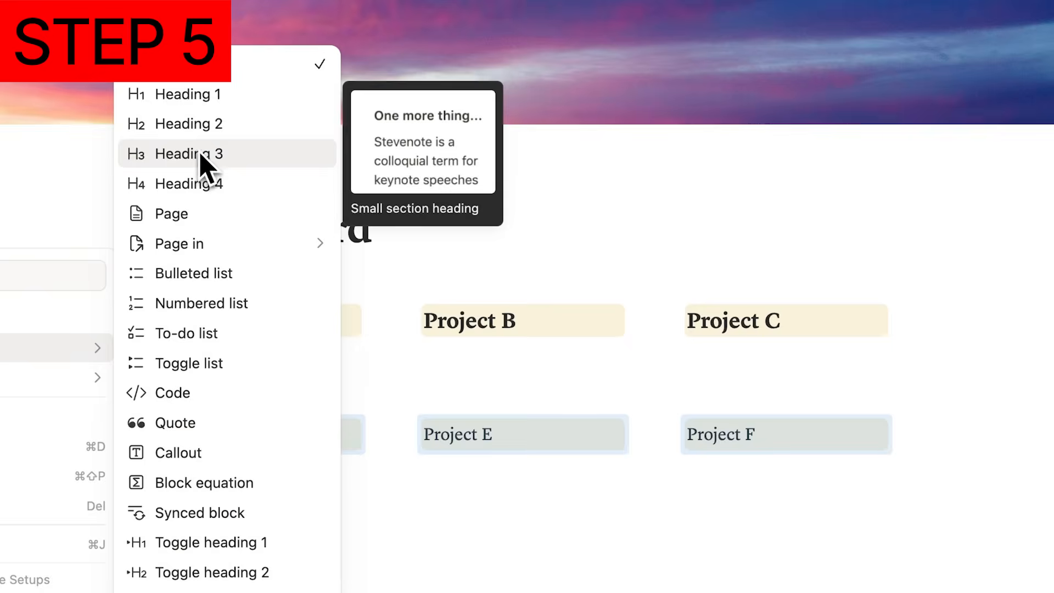
{"action": "left_click", "coordinate": [200, 155]}
Add the to-do "task 5" and move task 12 from No Project into the weekly planner below task 11
{"action": "type", "text": "k 5"}
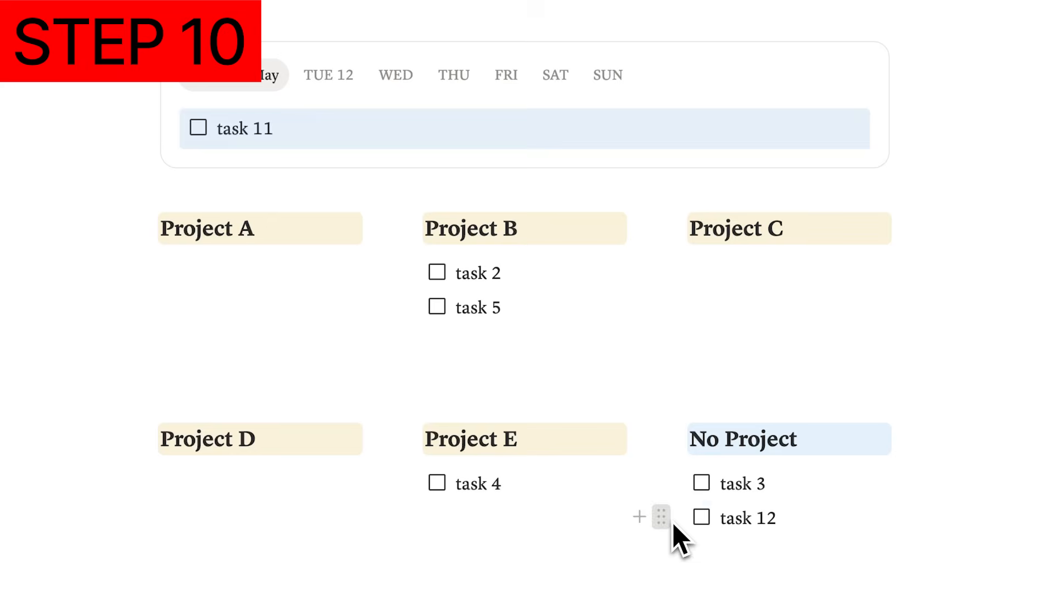
{"action": "left_click_drag", "start_coordinate": [661, 516], "coordinate": [202, 169]}
Write "Subscribe" as the heading, then select it and start a replacement text with "L"
{"action": "type", "text": "scribe"}
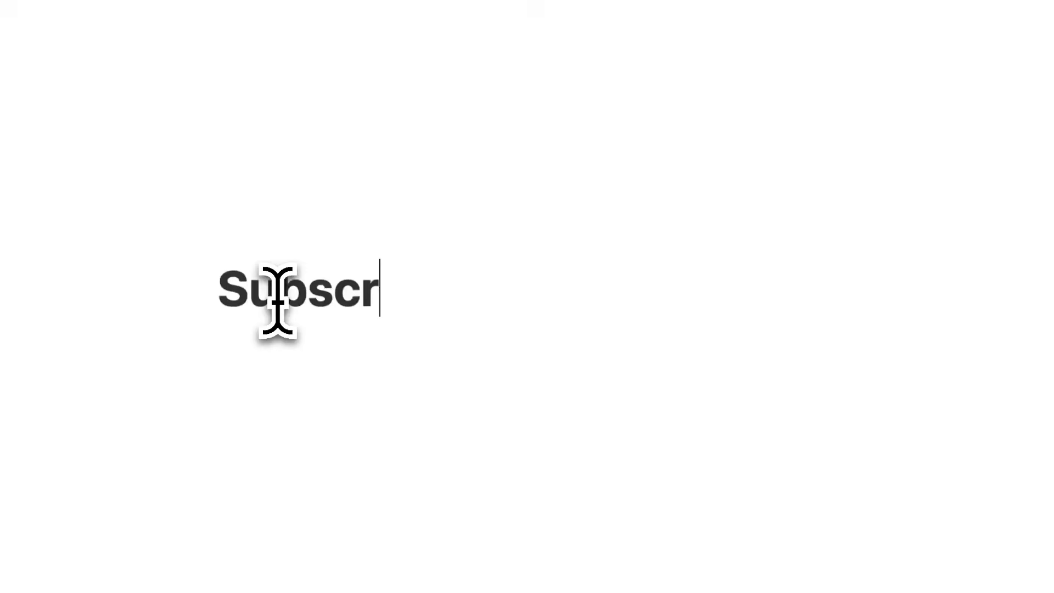
{"action": "left_click_drag", "start_coordinate": [471, 295], "coordinate": [148, 277]}
{"action": "type", "text": "L"}
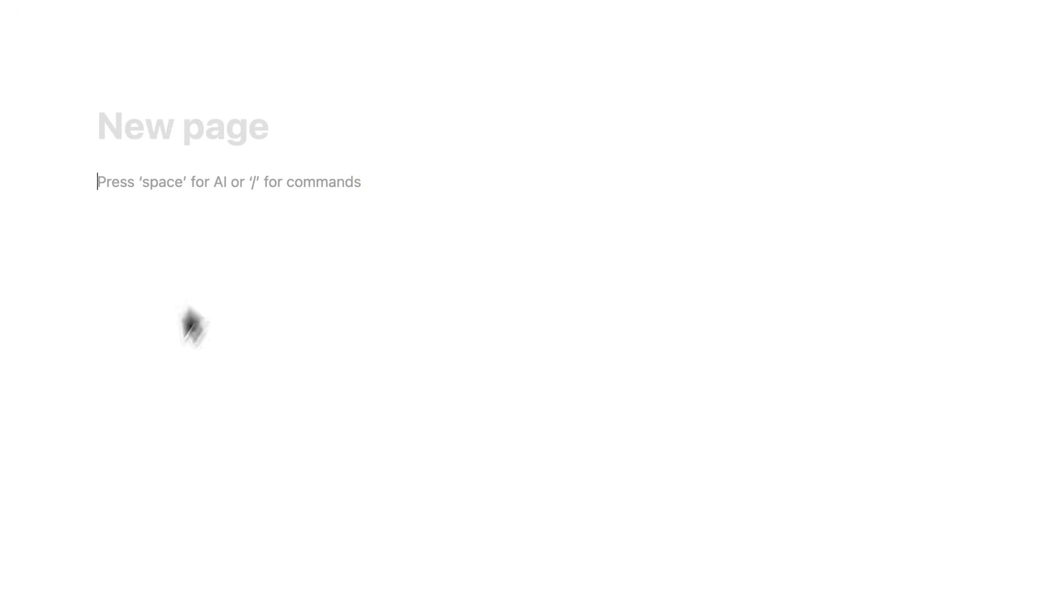
Search the block commands on the new page for "database" and look through the database options
{"action": "type", "text": "/database"}
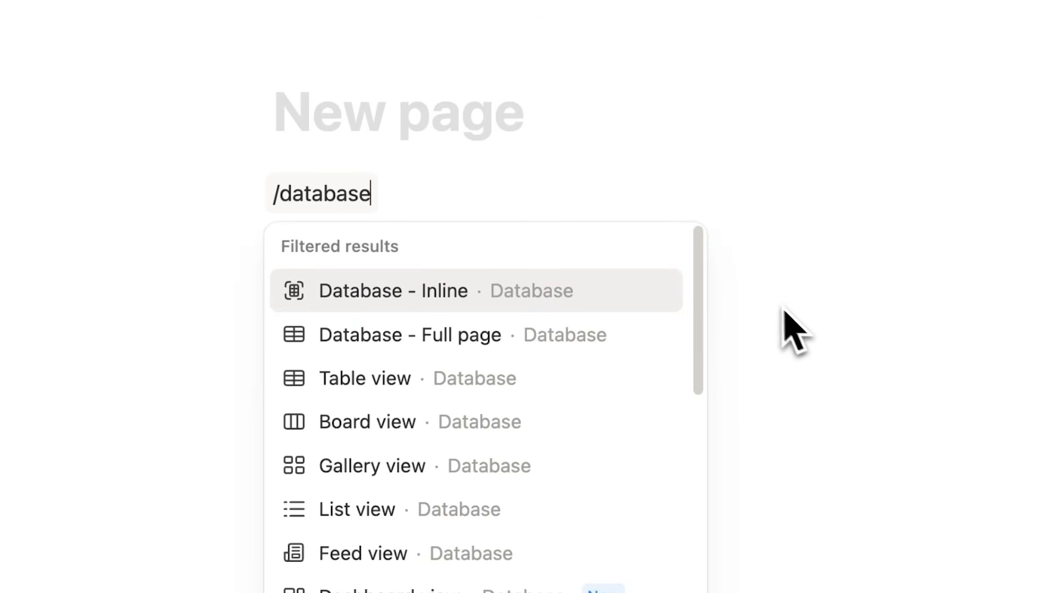
{"action": "left_click_drag", "start_coordinate": [704, 269], "coordinate": [694, 302]}
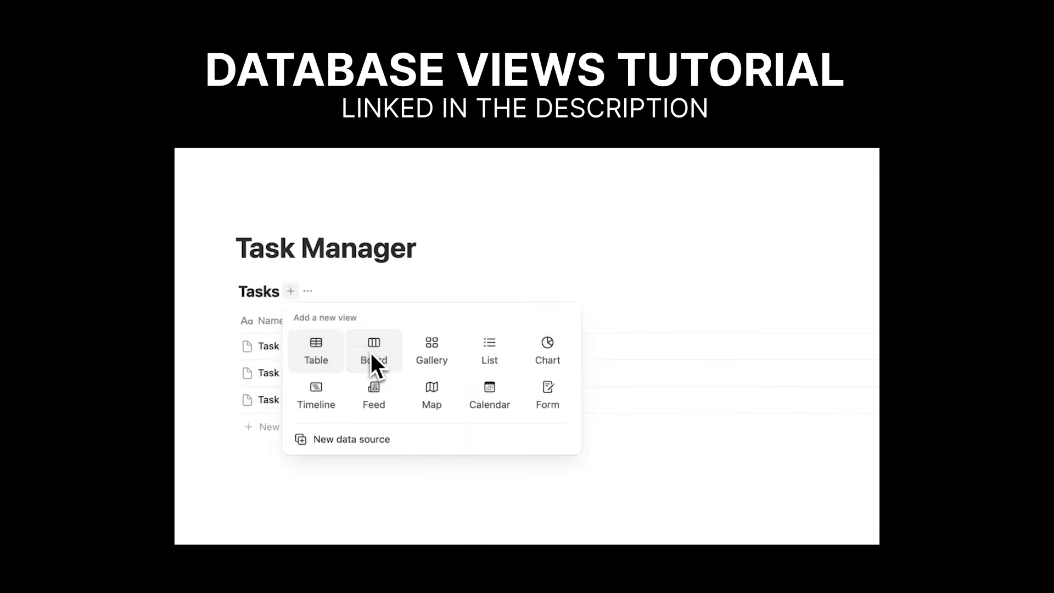
Add a Board view to the Tasks database on the Task Manager page
{"action": "left_click", "coordinate": [374, 358]}
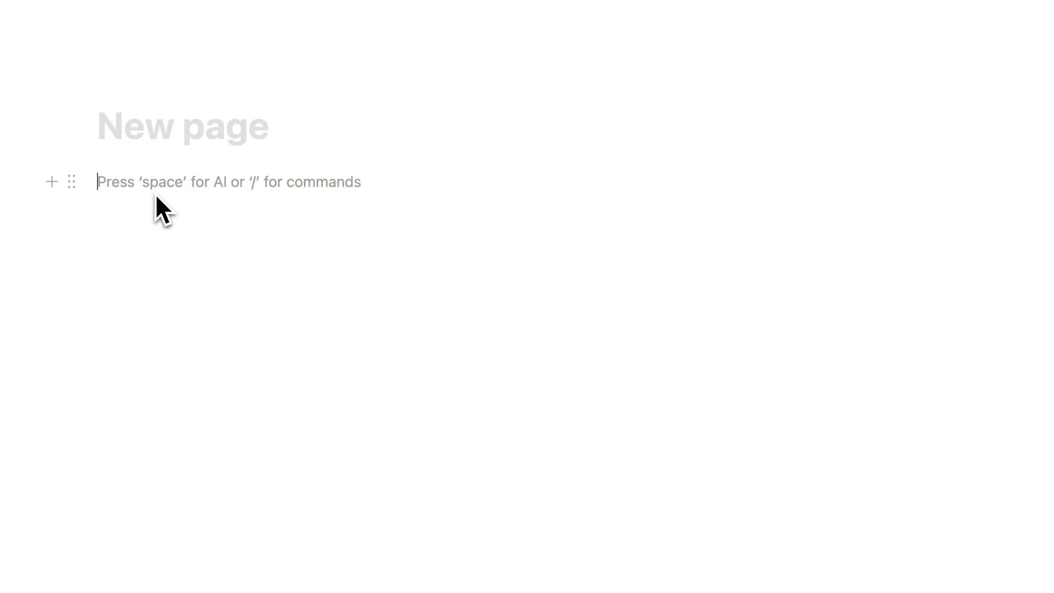
Browse the full list of block commands on the new page, from basic blocks to embeds and back
{"action": "type", "text": "/"}
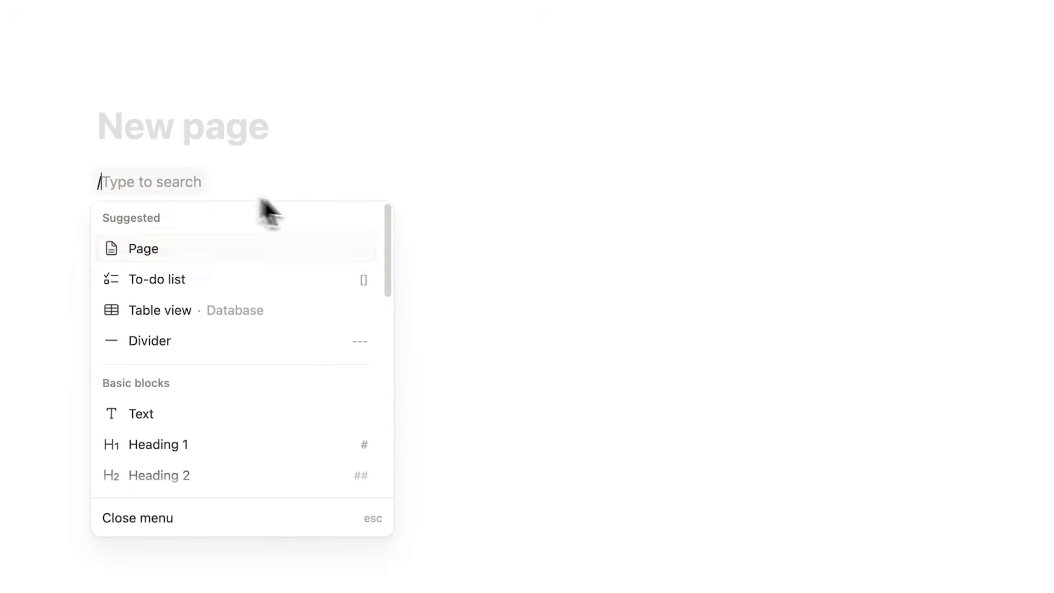
{"action": "left_click_drag", "start_coordinate": [701, 260], "coordinate": [708, 502]}
{"action": "scroll", "coordinate": [709, 502], "scroll_direction": "down", "scroll_amount": 15}
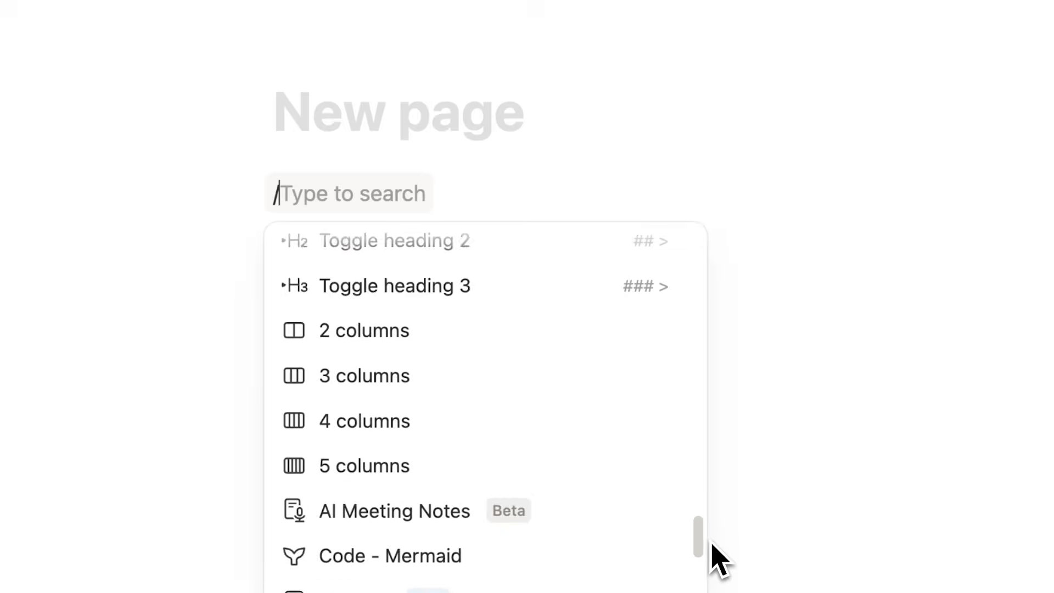
{"action": "left_click_drag", "start_coordinate": [709, 501], "coordinate": [711, 522]}
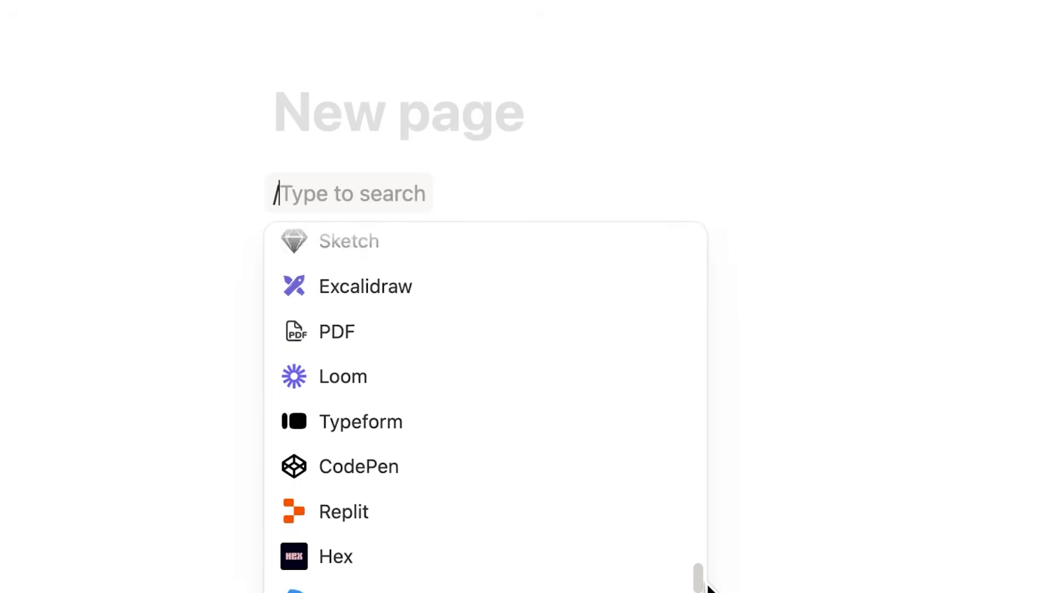
{"action": "left_click_drag", "start_coordinate": [709, 525], "coordinate": [735, 222]}
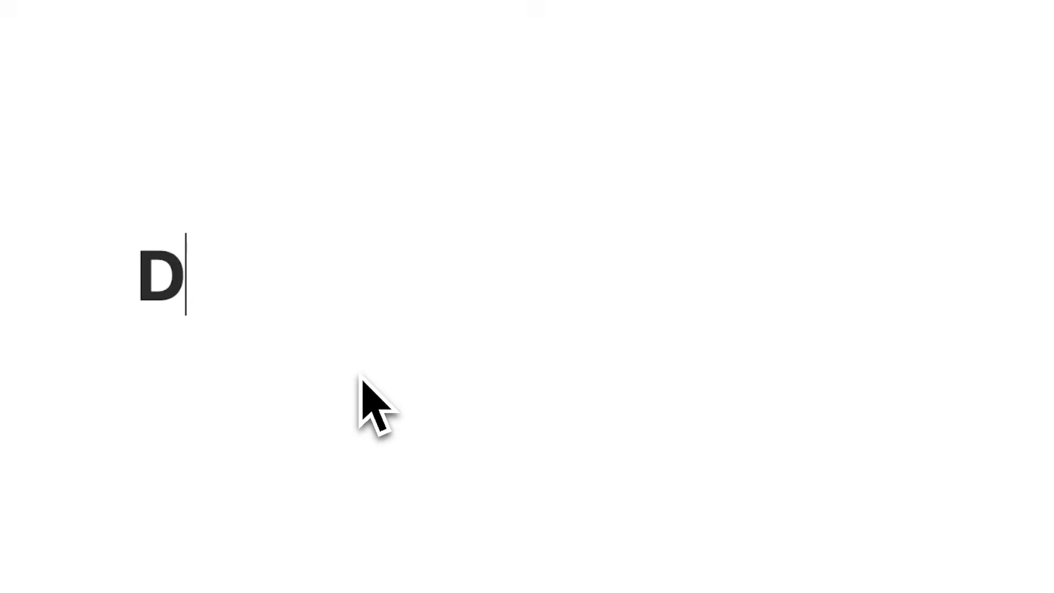
Title the page "Dashboard" and set its font style to Serif
{"action": "type", "text": "ashboard"}
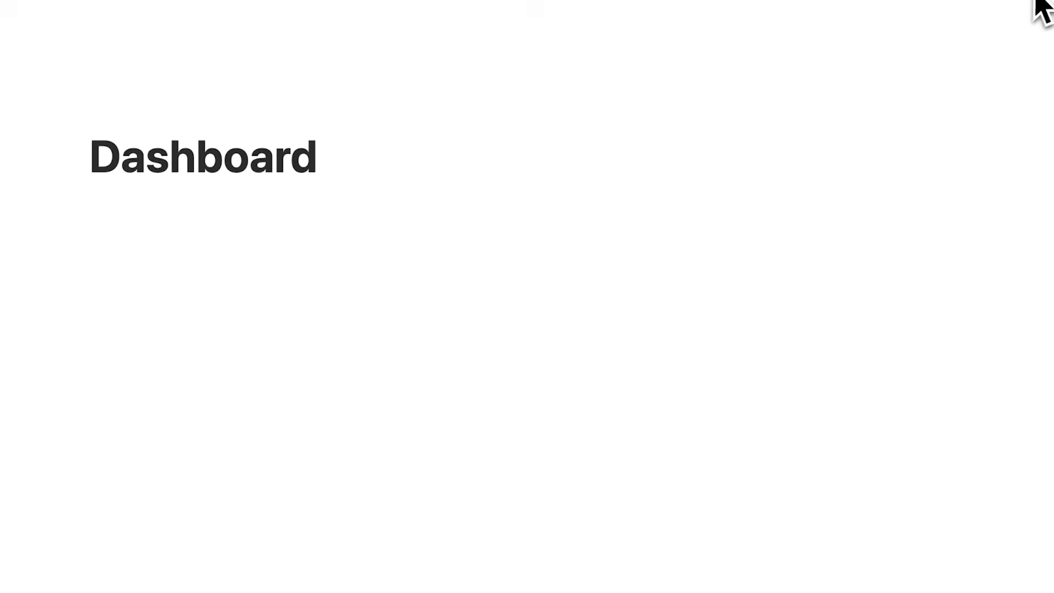
{"action": "left_click", "coordinate": [1042, 7]}
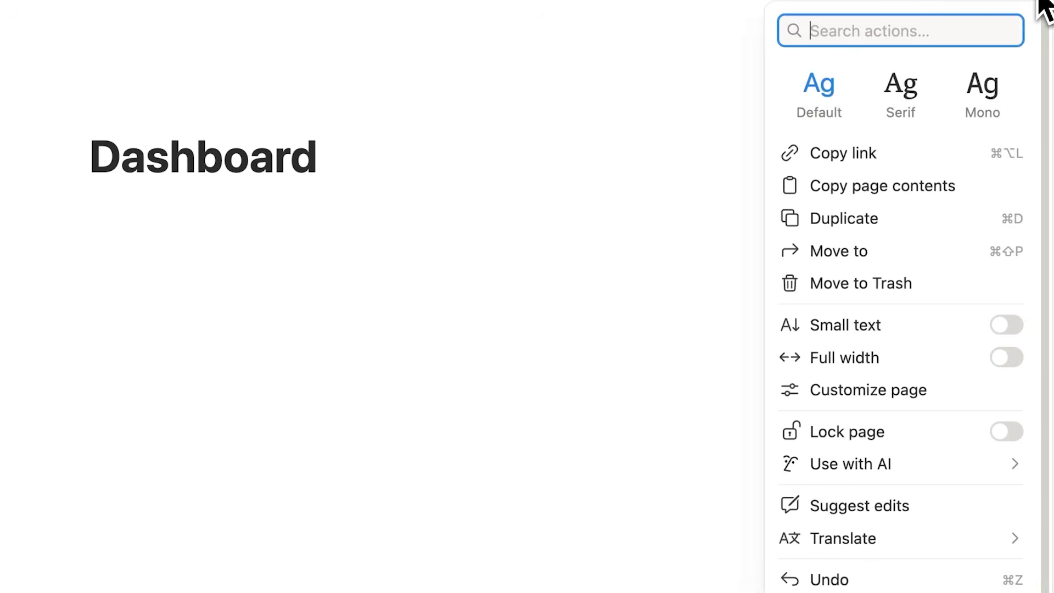
{"action": "left_click", "coordinate": [943, 119]}
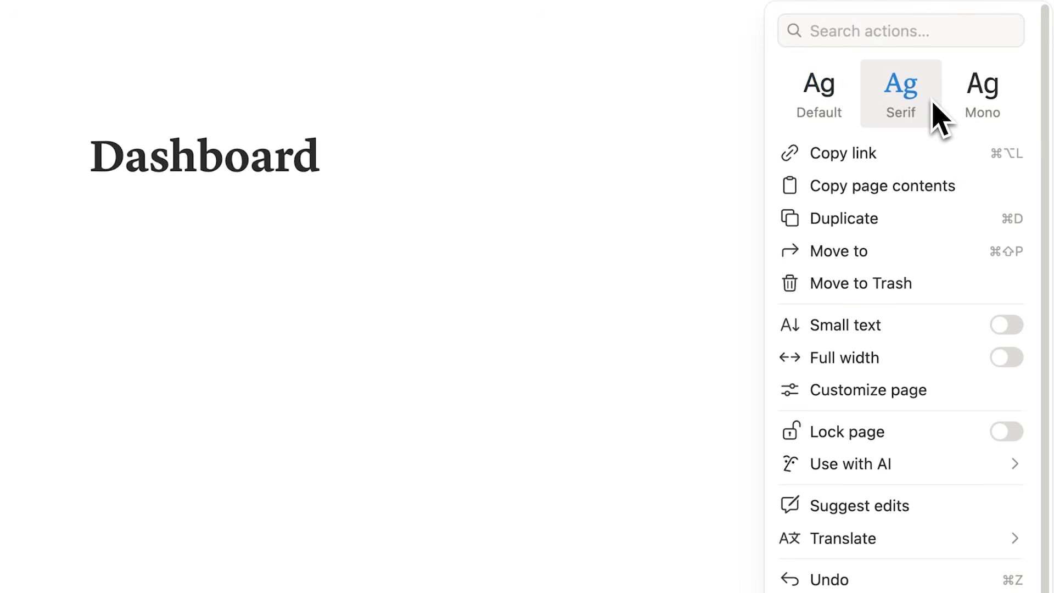
{"action": "left_click", "coordinate": [490, 171]}
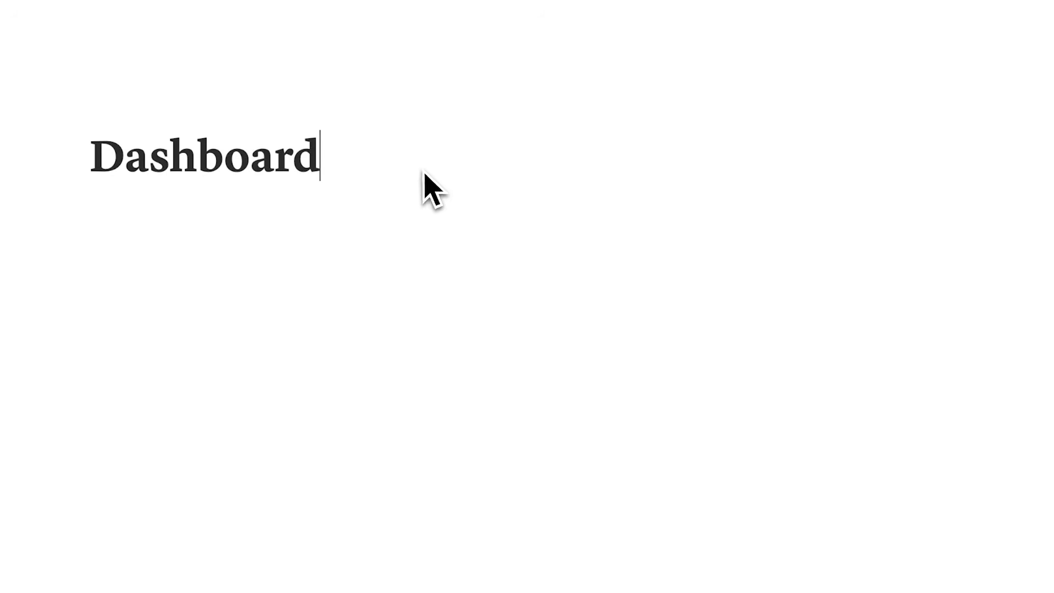
Add a page icon to Dashboard and choose the dark calendar symbol from the icon set instead of an emoji
{"action": "mouse_move", "coordinate": [123, 119]}
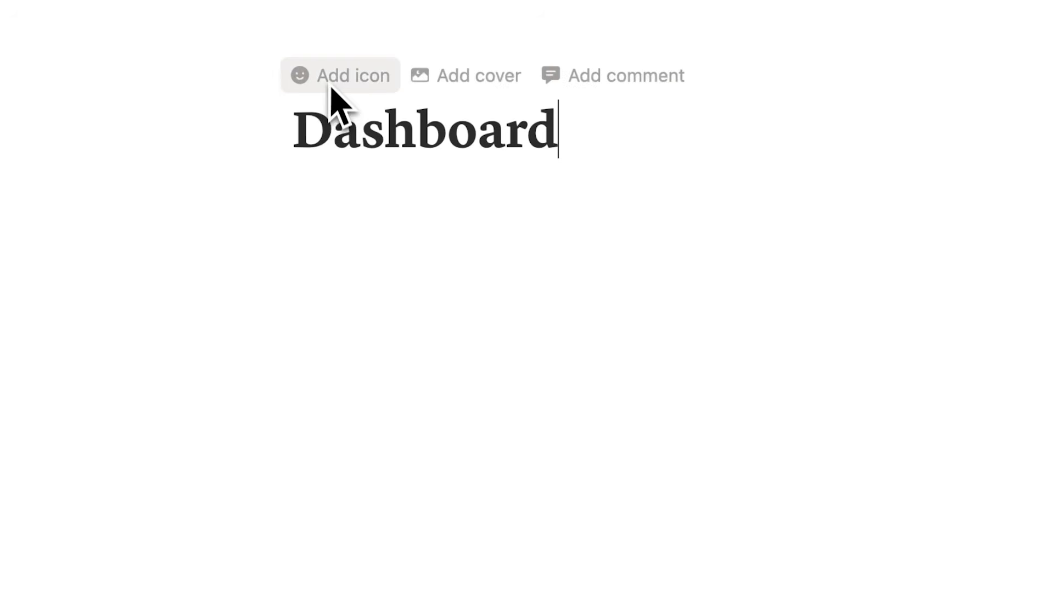
{"action": "left_click", "coordinate": [333, 88]}
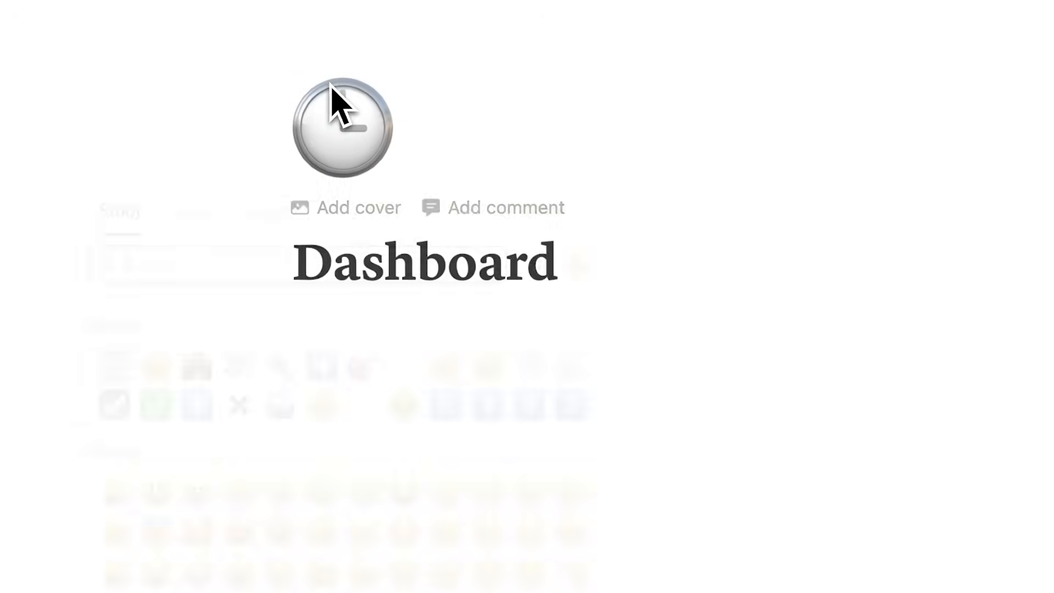
{"action": "left_click_drag", "start_coordinate": [598, 314], "coordinate": [613, 279]}
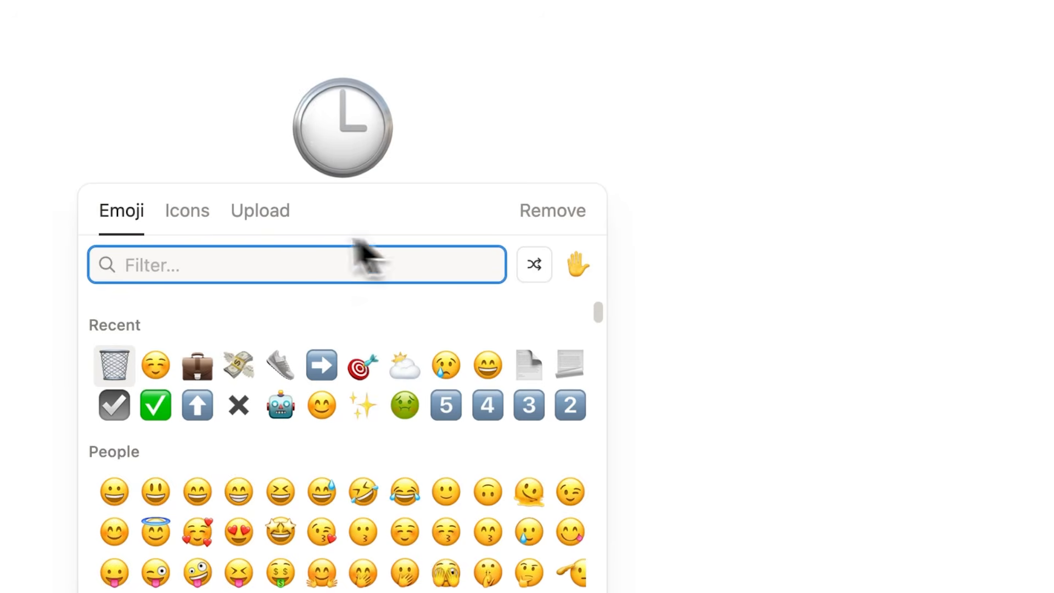
{"action": "left_click", "coordinate": [190, 220]}
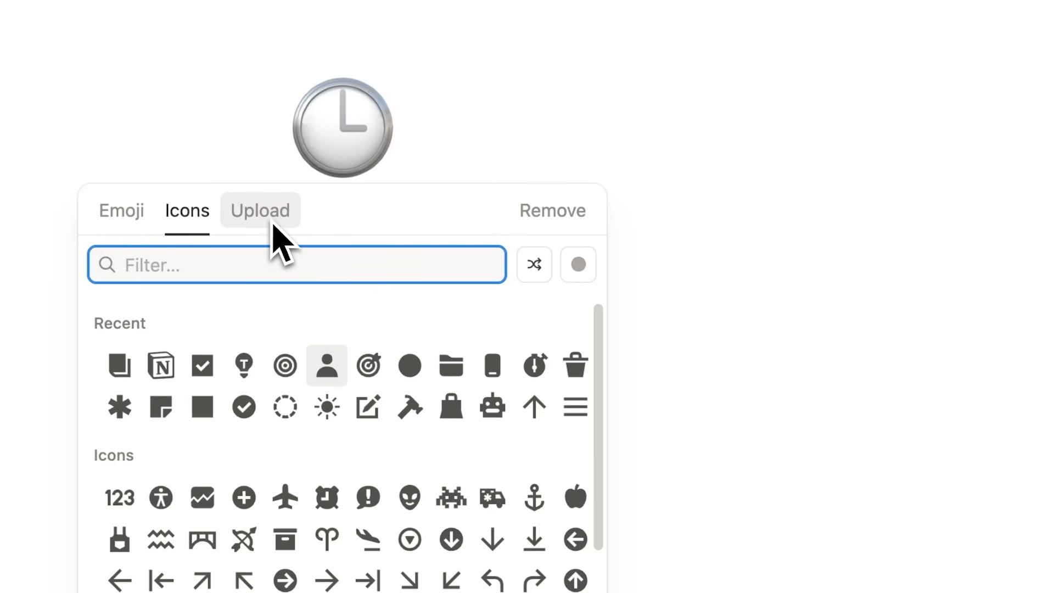
{"action": "left_click_drag", "start_coordinate": [599, 385], "coordinate": [604, 512]}
{"action": "left_click", "coordinate": [161, 453]}
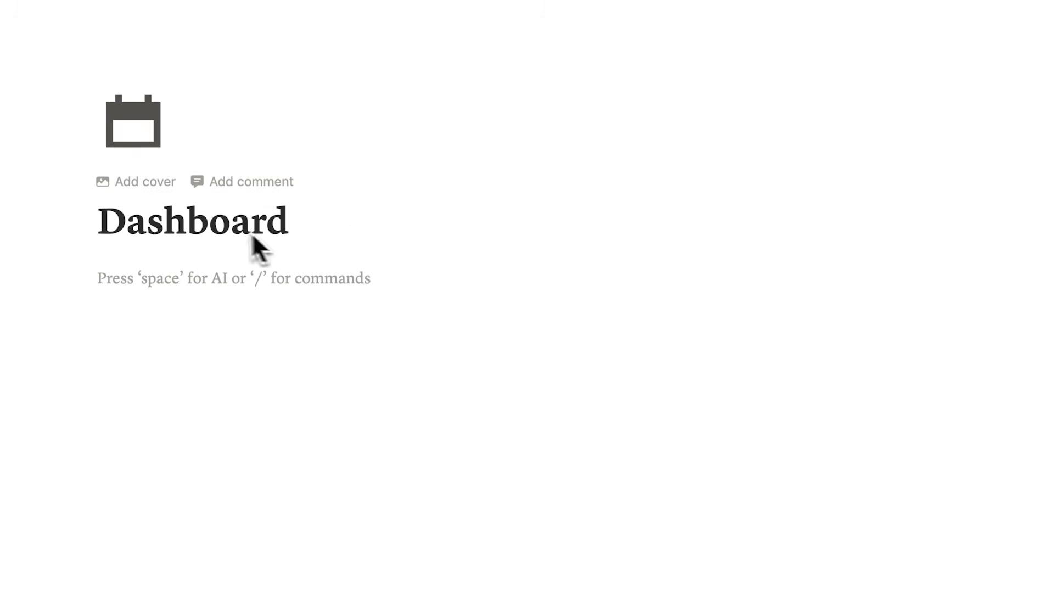
Add a cover to the Dashboard page and search Unsplash for a "sunset" image to replace it
{"action": "left_click", "coordinate": [159, 192]}
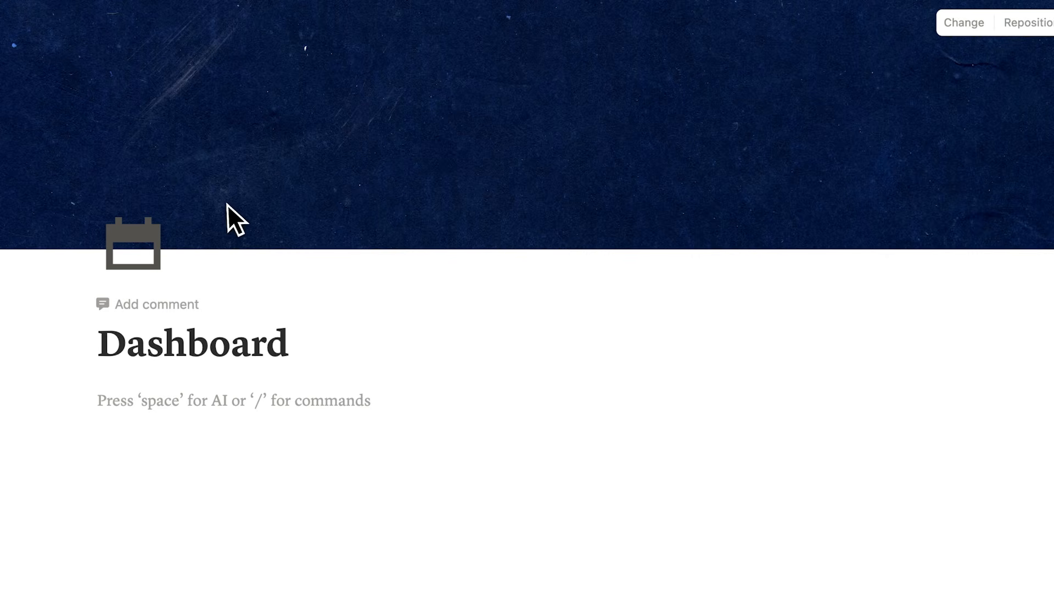
{"action": "left_click", "coordinate": [951, 32]}
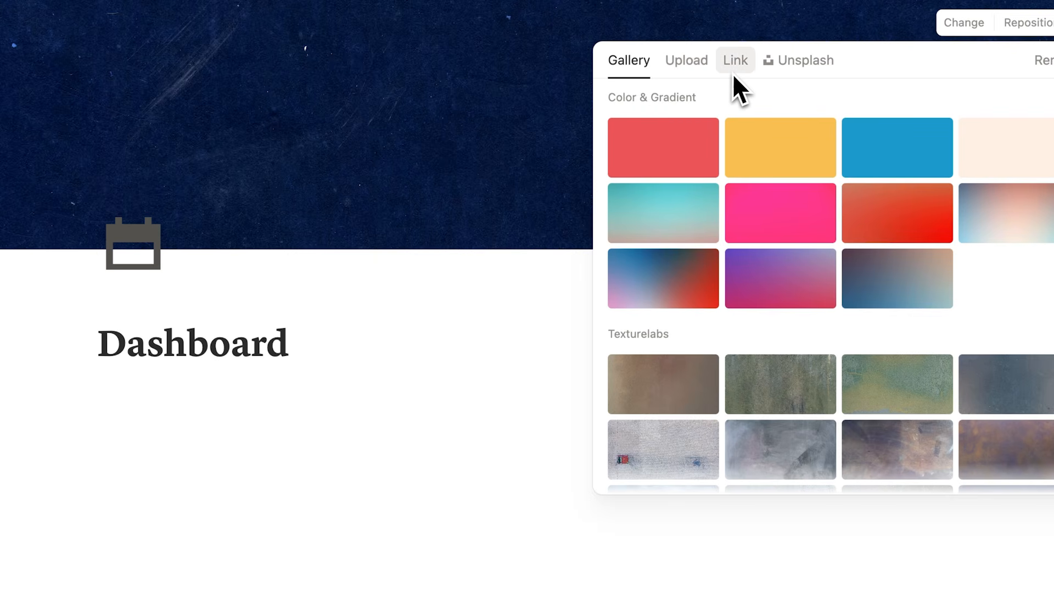
{"action": "left_click", "coordinate": [785, 69]}
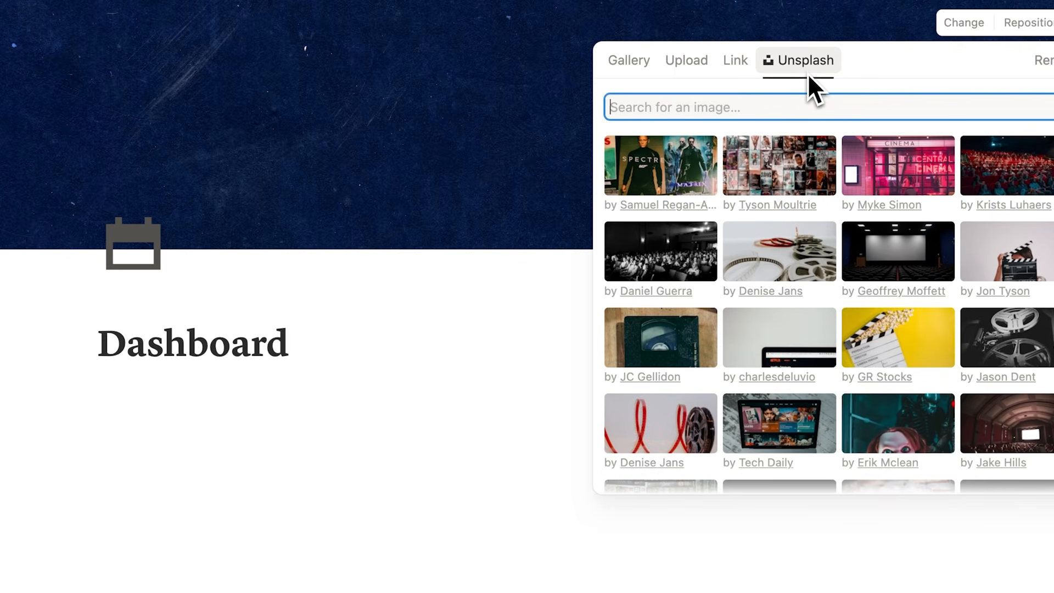
{"action": "type", "text": "sunset"}
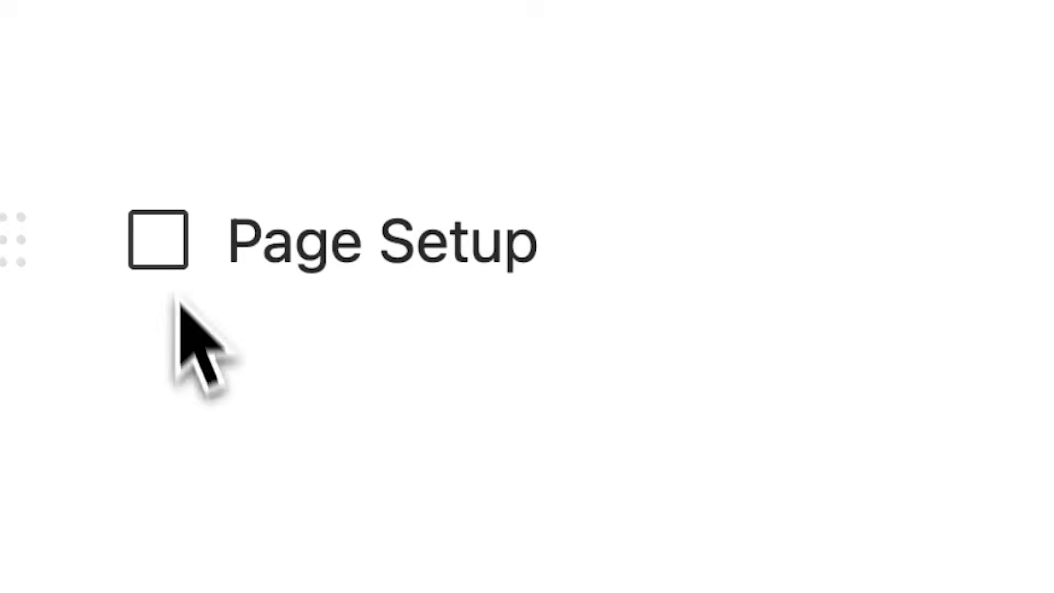
Check off the Page Setup to-do and add "Projects" as the next item
{"action": "left_click", "coordinate": [163, 262]}
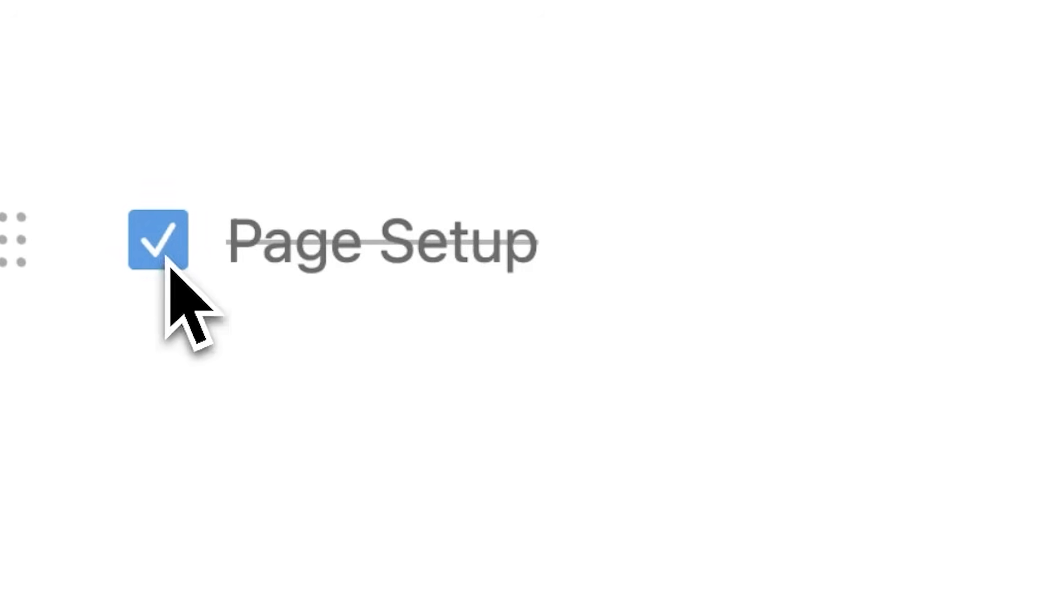
{"action": "key", "text": "Return"}
{"action": "type", "text": "Projects"}
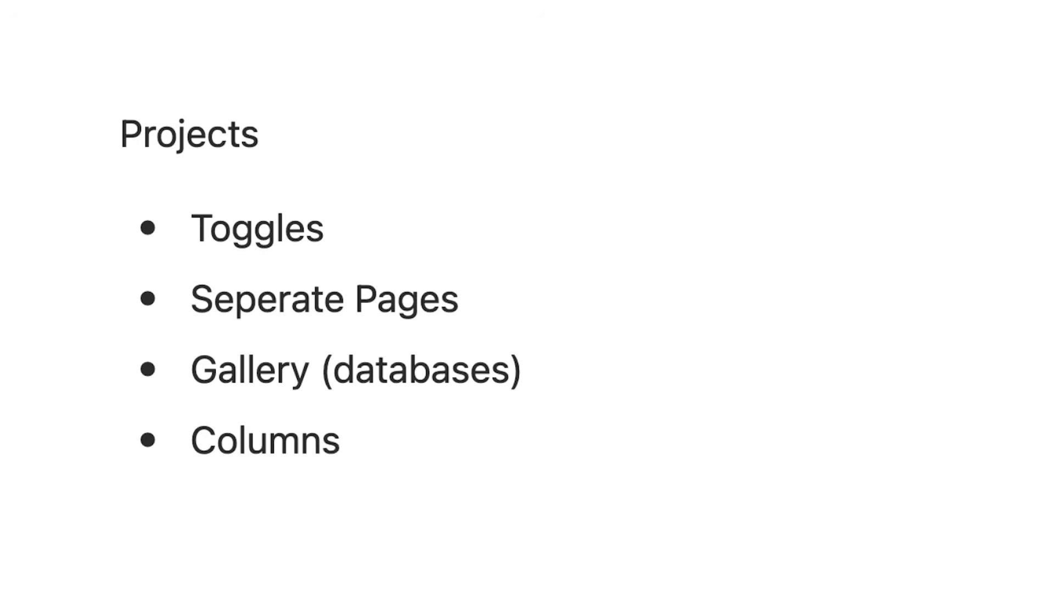
Delete the Toggles, Seperate Pages and Gallery (databases) bullets from the Projects list
{"action": "left_click_drag", "start_coordinate": [3, 243], "coordinate": [247, 377]}
{"action": "key", "text": "BackSpace"}
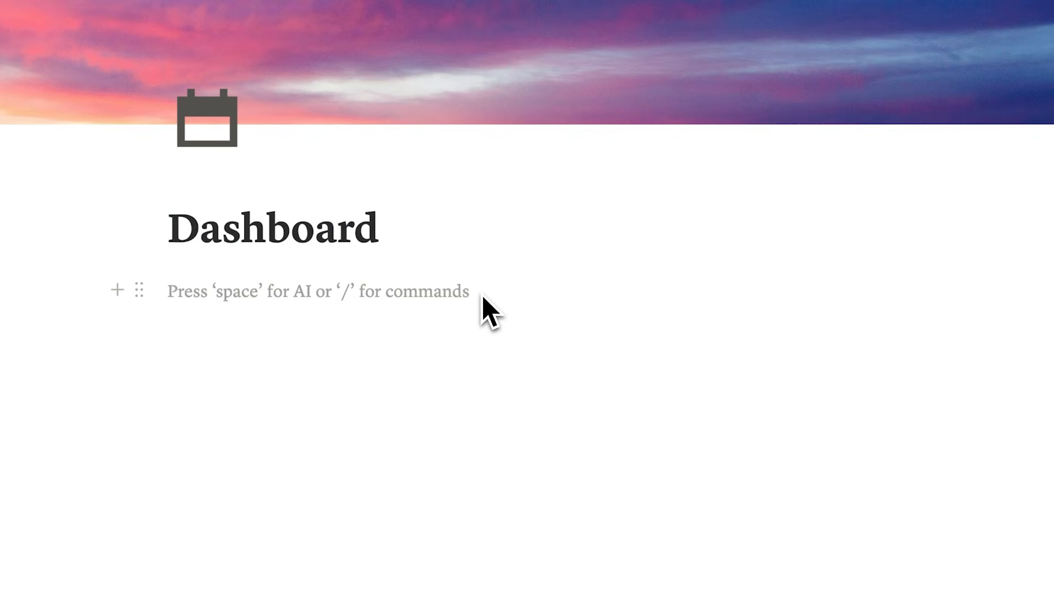
Insert a 3 columns block on the empty line below the Dashboard title
{"action": "type", "text": "/"}
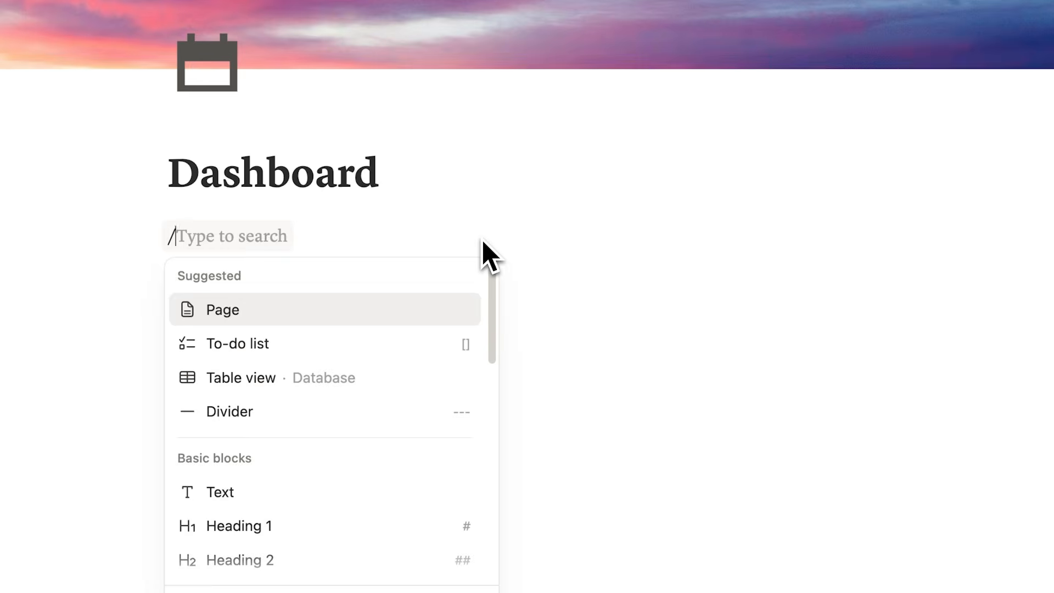
{"action": "type", "text": "3"}
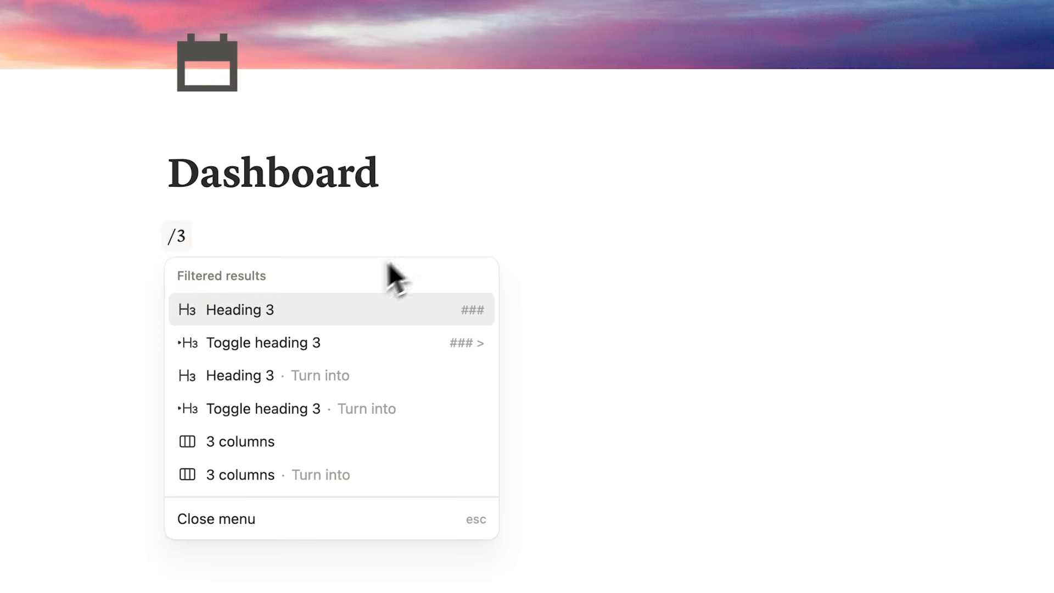
{"action": "left_click", "coordinate": [306, 445]}
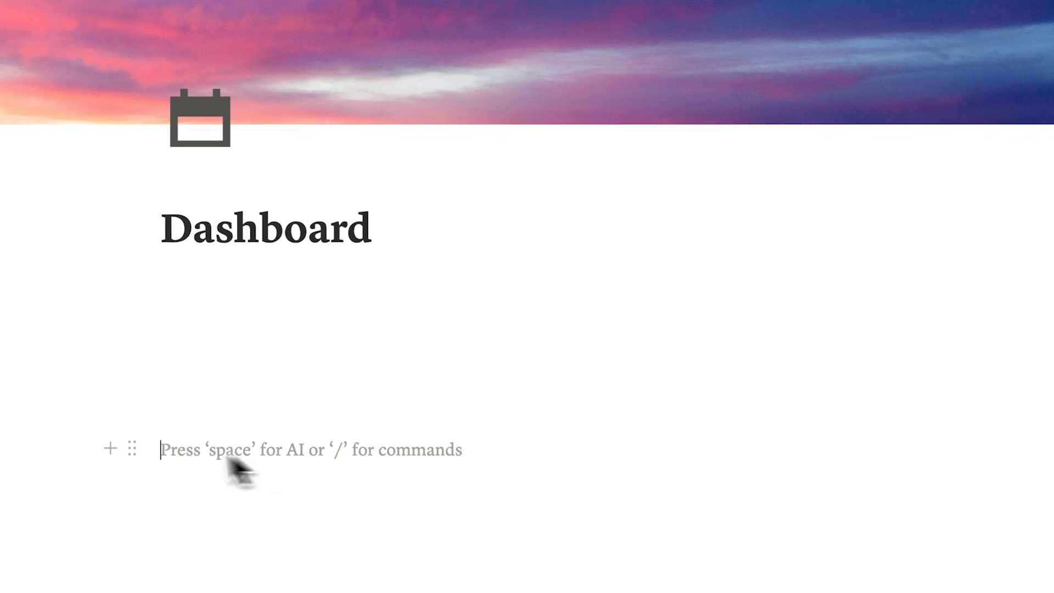
Apply a yellow background to the empty line below the three columns
{"action": "left_click", "coordinate": [138, 449]}
{"action": "mouse_move", "coordinate": [225, 425]}
{"action": "left_click", "coordinate": [345, 200]}
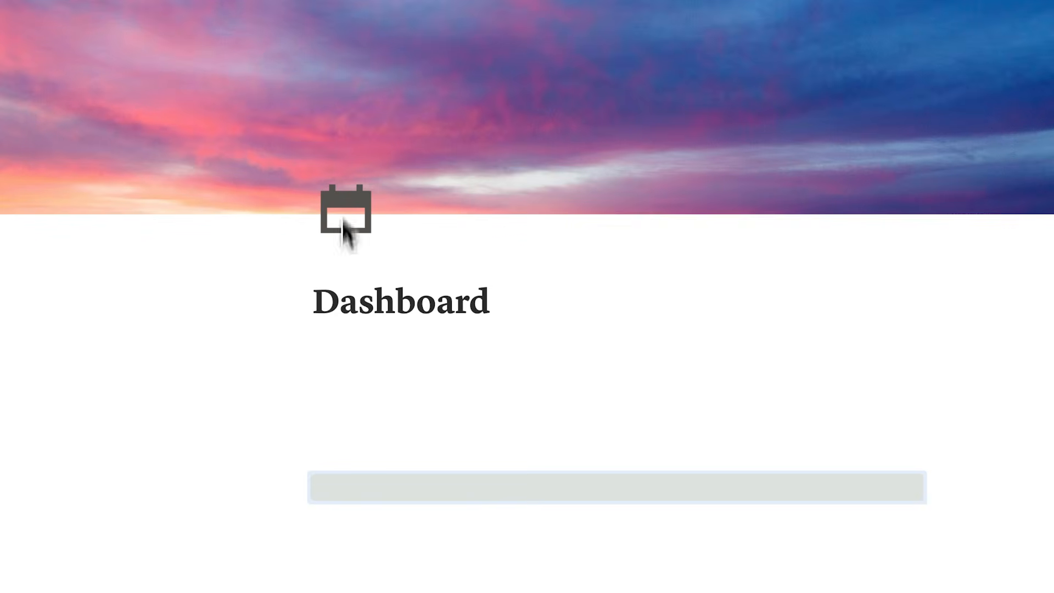
Give the empty blocks in all three columns a yellow background
{"action": "left_click_drag", "start_coordinate": [151, 343], "coordinate": [744, 385]}
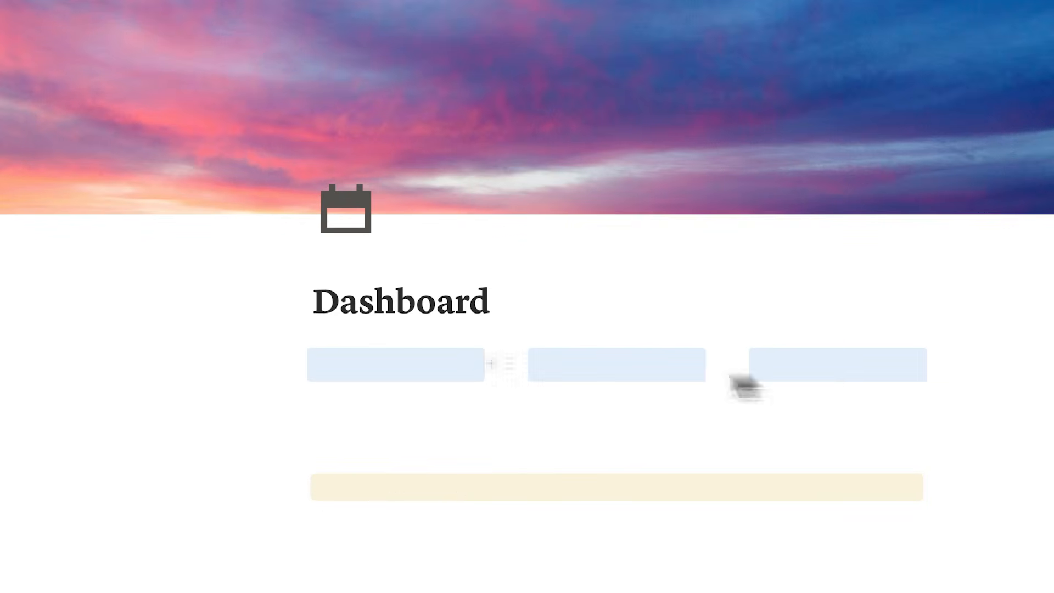
{"action": "left_click", "coordinate": [288, 365]}
{"action": "mouse_move", "coordinate": [230, 324]}
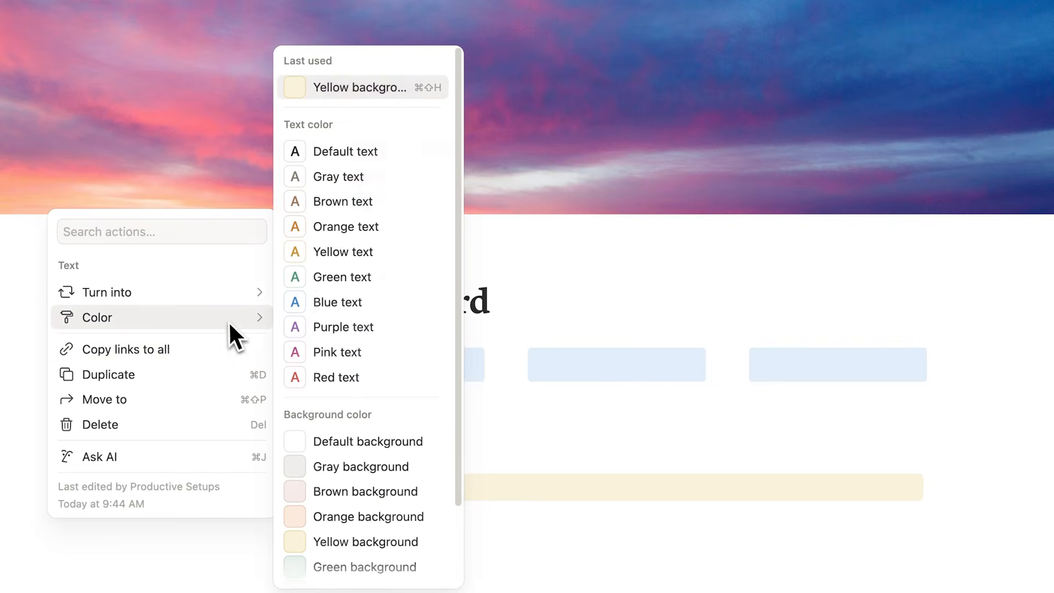
{"action": "left_click", "coordinate": [370, 88]}
{"action": "left_click", "coordinate": [390, 497]}
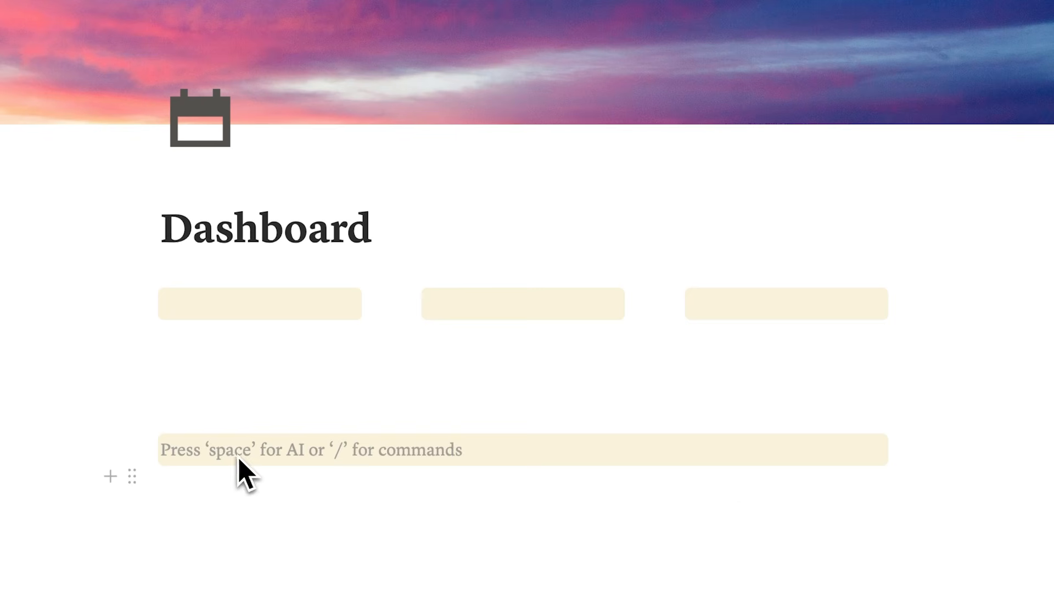
{"action": "left_click", "coordinate": [330, 336]}
{"action": "left_click", "coordinate": [446, 323]}
{"action": "left_click", "coordinate": [713, 332]}
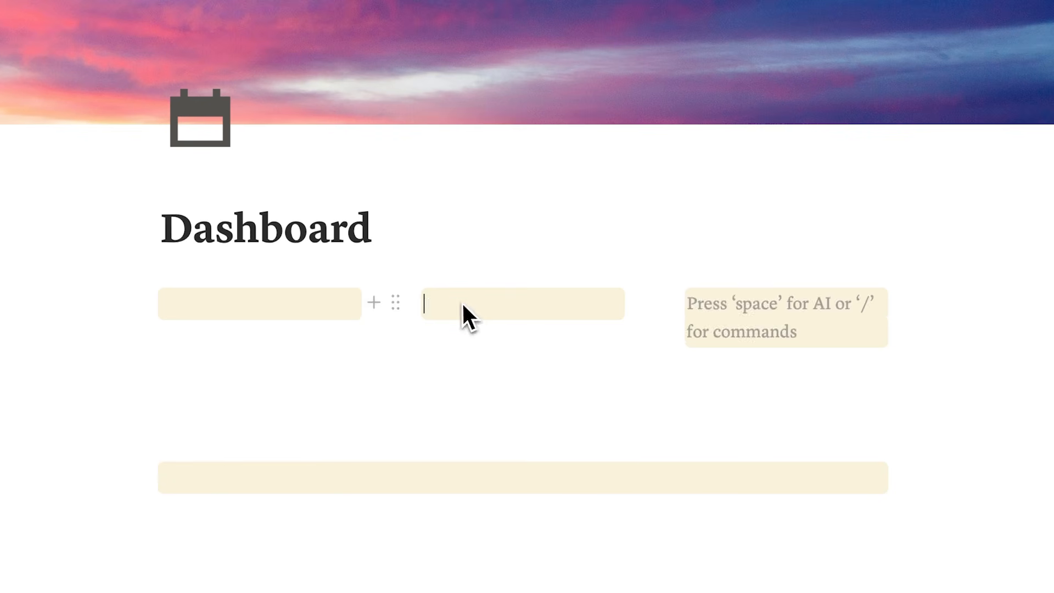
{"action": "left_click", "coordinate": [286, 316]}
{"action": "left_click", "coordinate": [292, 406]}
{"action": "type", "text": "/column"}
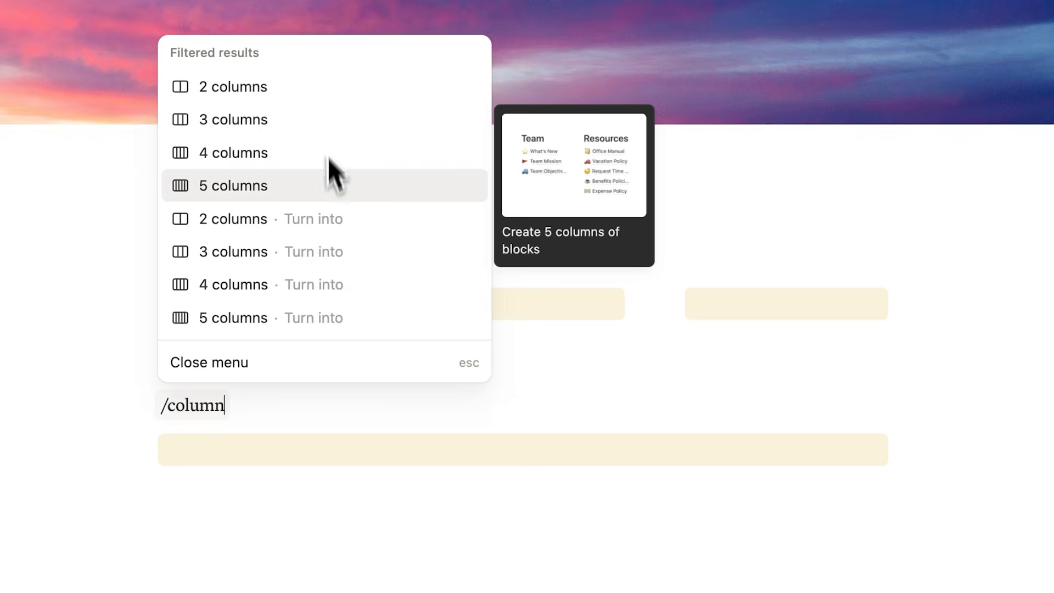
Label the three yellow column blocks Project A, Project B and Project C
{"action": "type", "text": "Pr"}
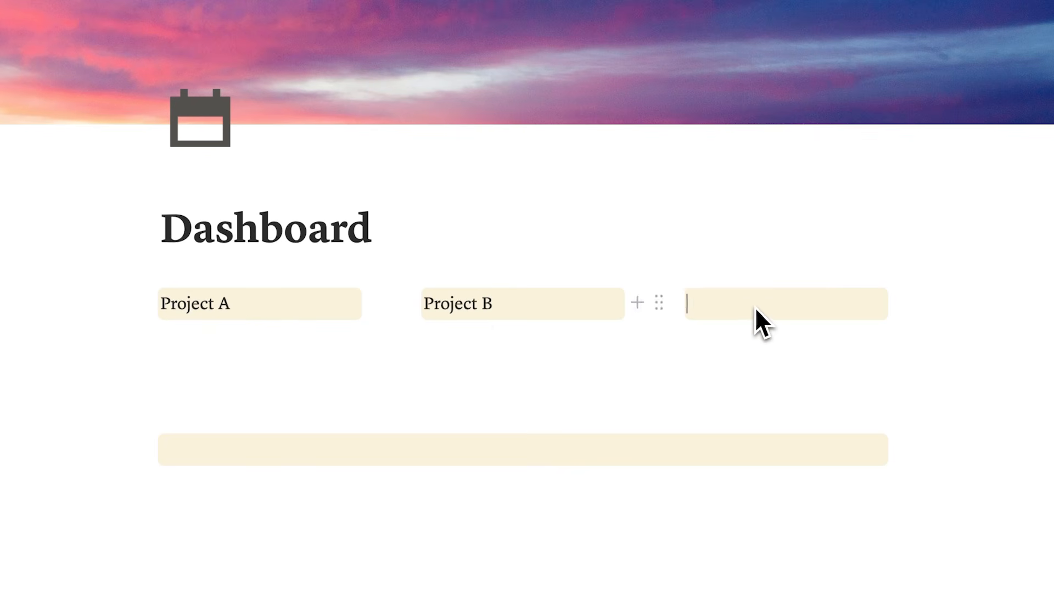
{"action": "type", "text": "Project C"}
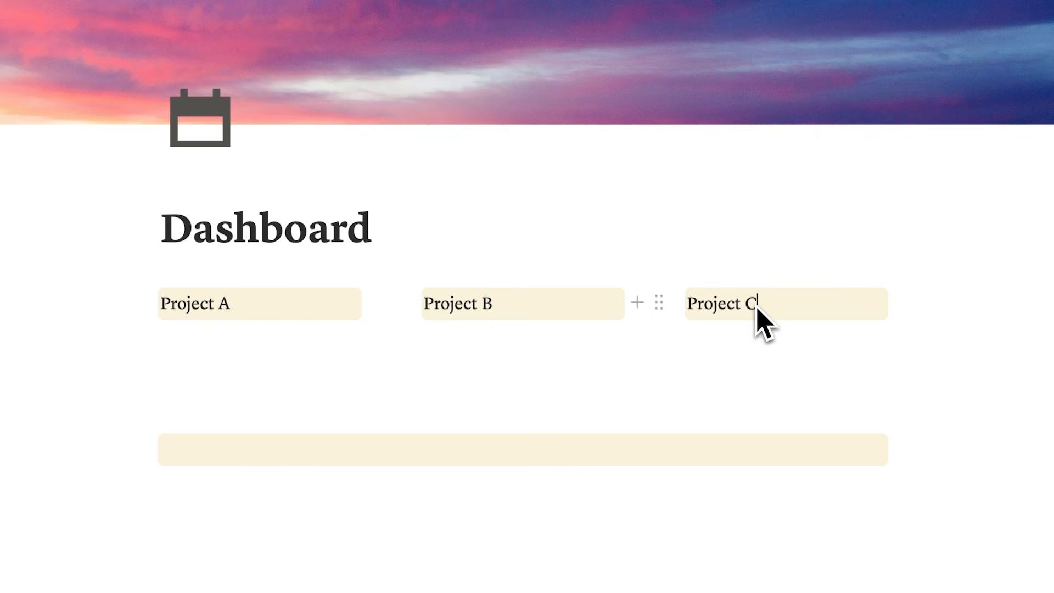
Copy the Project A to C row, paste it below, and rename the copies Project D, Project E and Project F
{"action": "left_click_drag", "start_coordinate": [19, 295], "coordinate": [769, 319]}
{"action": "left_click", "coordinate": [245, 379]}
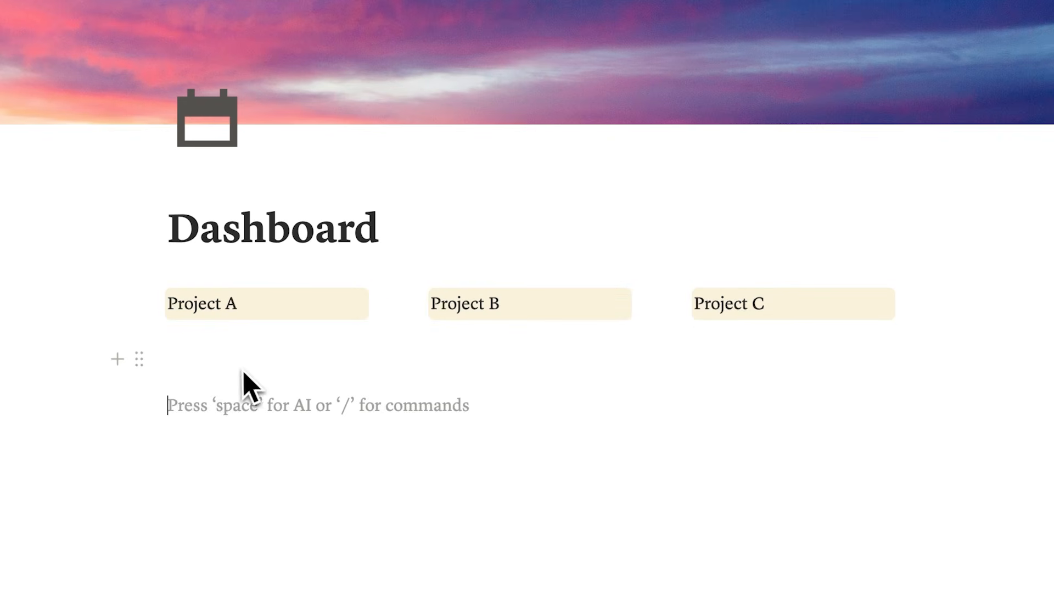
{"action": "key", "text": "ctrl+v"}
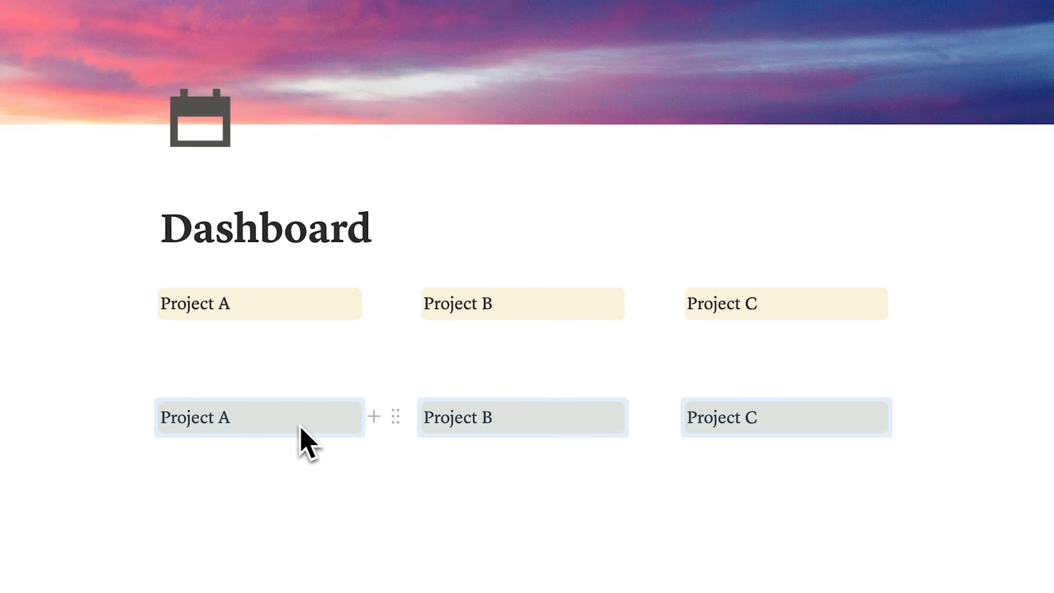
{"action": "left_click", "coordinate": [280, 426]}
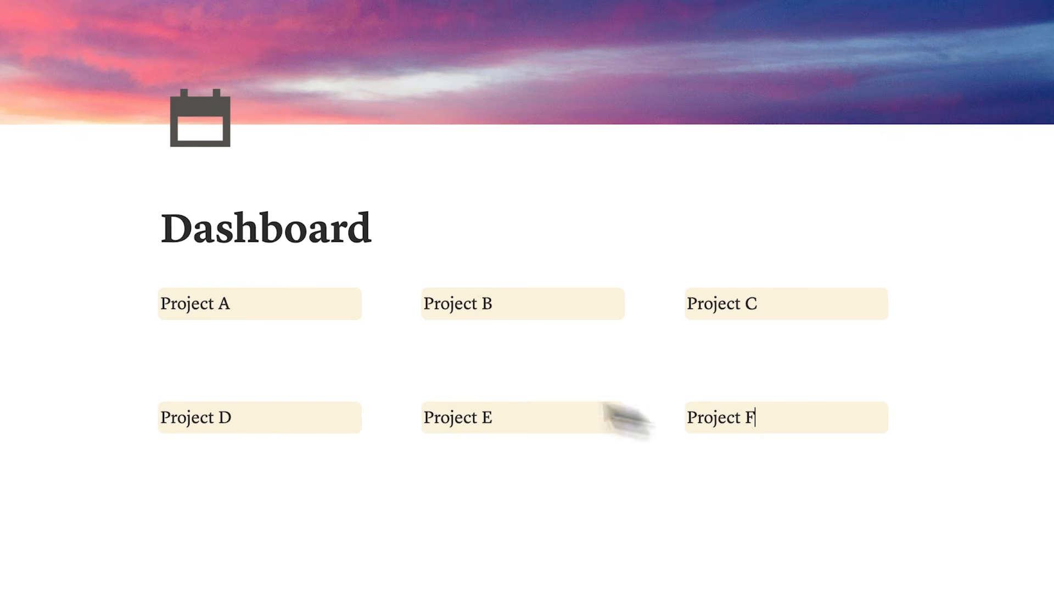
Turn the Project A, Project B and Project C blocks into Heading 3
{"action": "left_click_drag", "start_coordinate": [153, 329], "coordinate": [747, 324]}
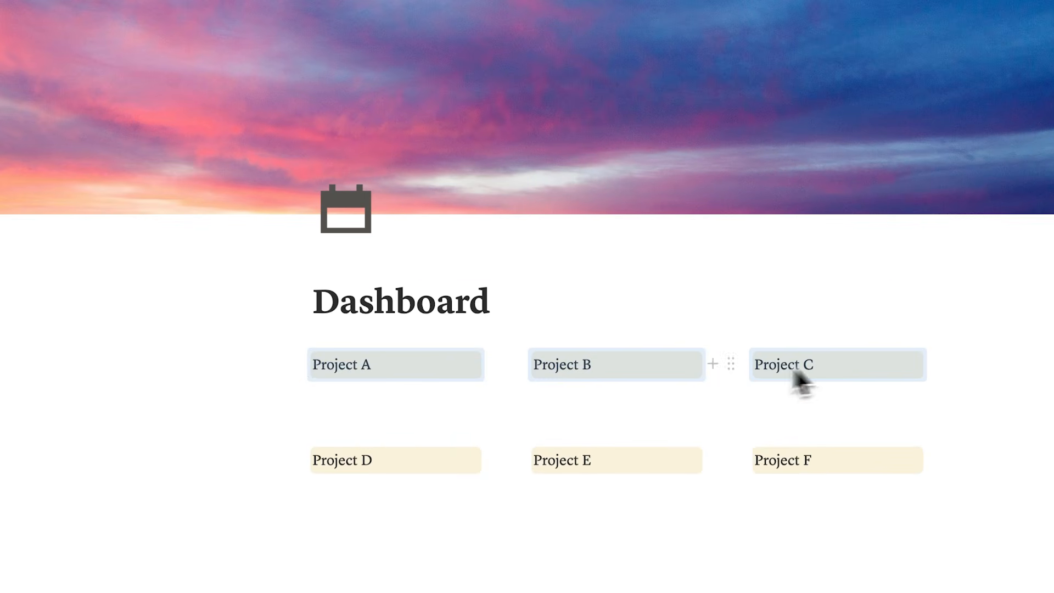
{"action": "left_click", "coordinate": [289, 364]}
{"action": "mouse_move", "coordinate": [249, 301]}
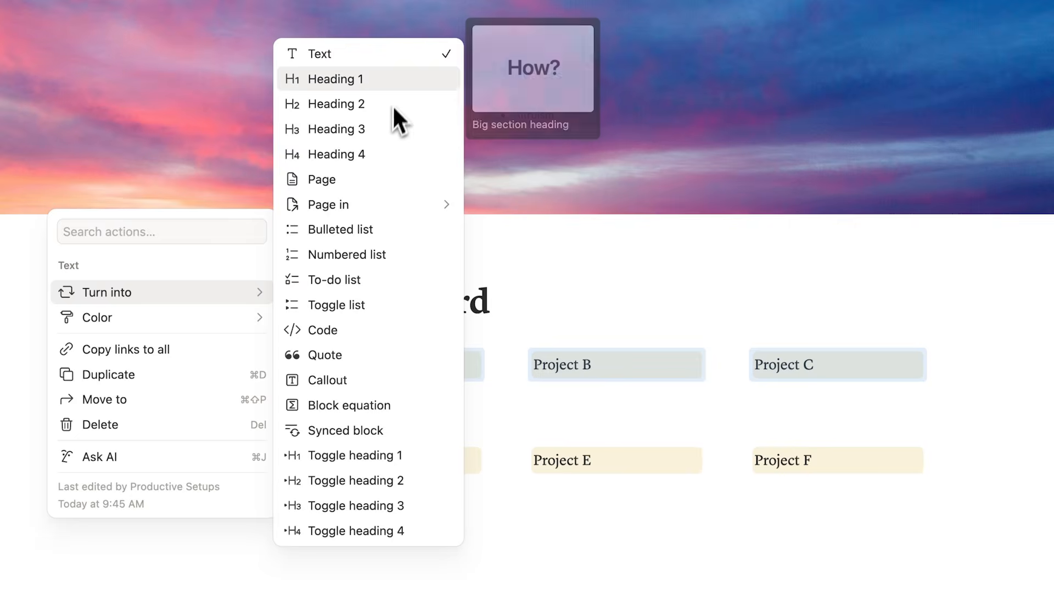
{"action": "left_click", "coordinate": [392, 135]}
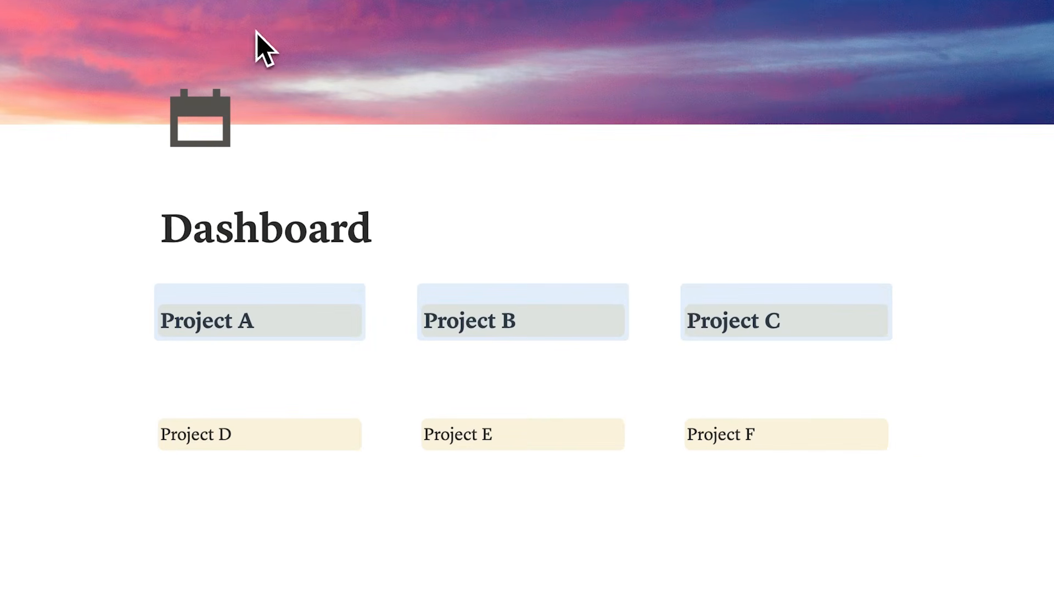
{"action": "left_click", "coordinate": [388, 502]}
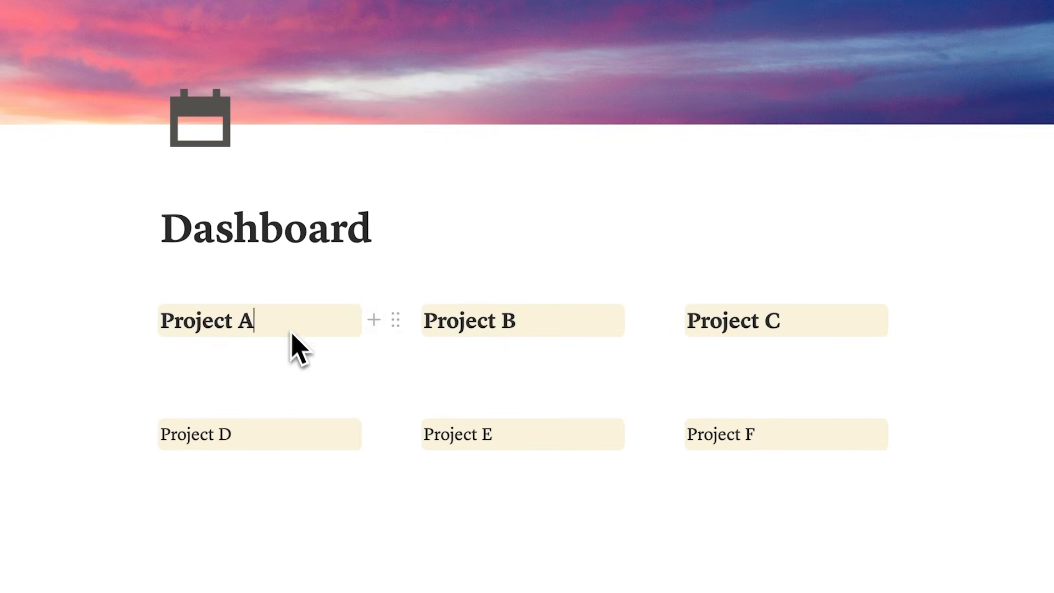
Turn the Project D, Project E and Project F blocks into Heading 3 as well
{"action": "left_click", "coordinate": [497, 445]}
{"action": "left_click_drag", "start_coordinate": [30, 427], "coordinate": [780, 428]}
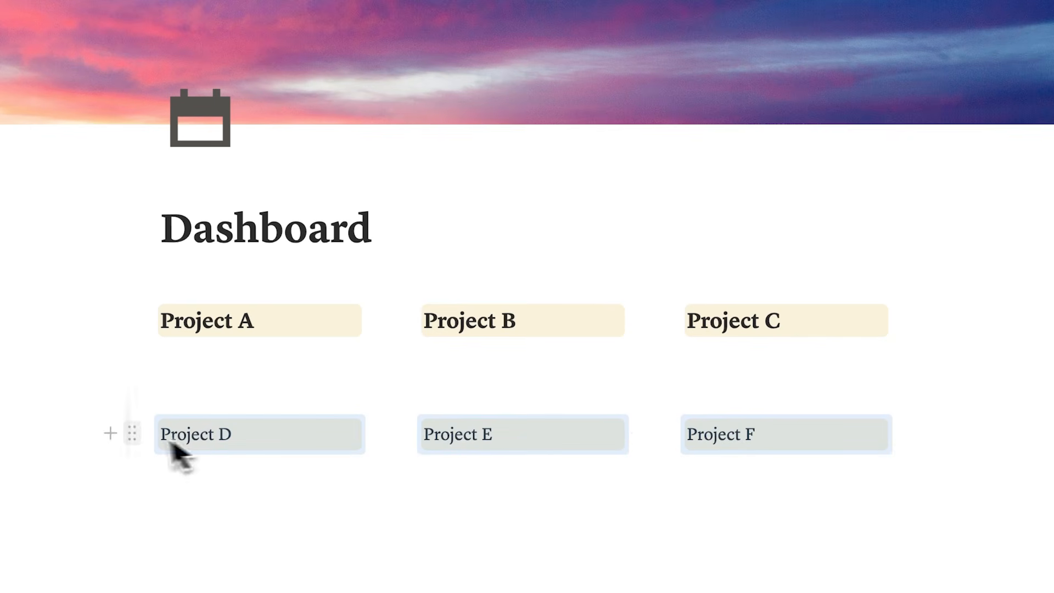
{"action": "left_click", "coordinate": [132, 435]}
{"action": "mouse_move", "coordinate": [90, 357]}
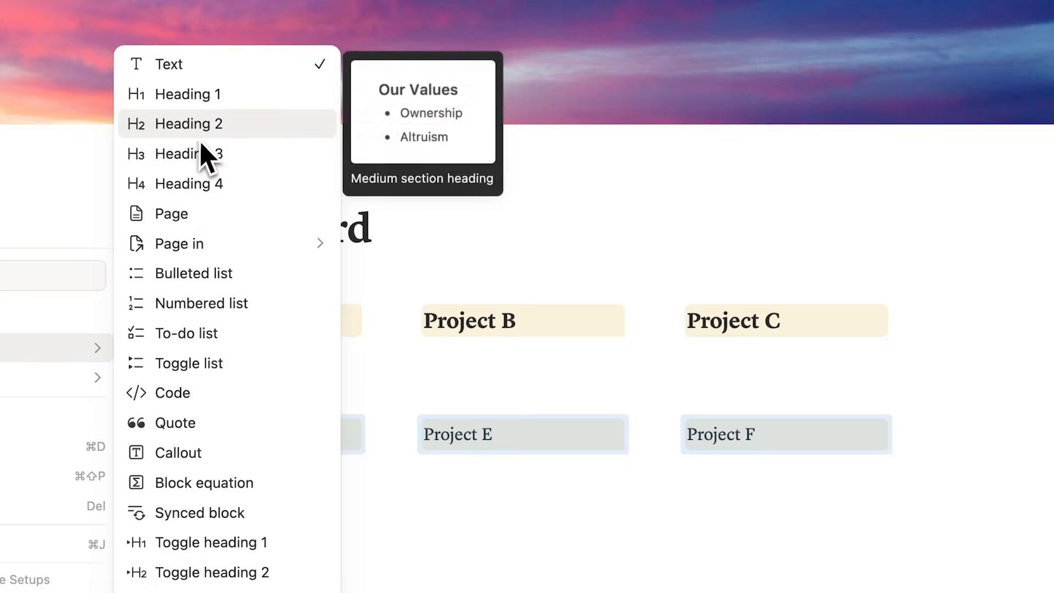
{"action": "left_click", "coordinate": [201, 154]}
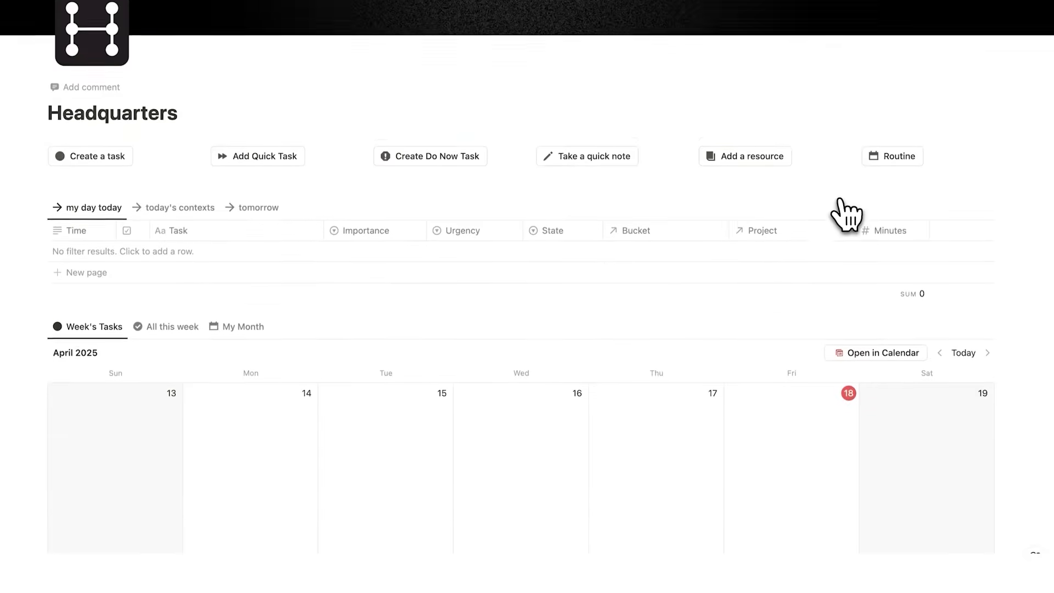
Link Note 1 in the Headquarters template to the Report project through its My Projects property
{"action": "scroll", "coordinate": [840, 214], "scroll_direction": "down", "scroll_amount": 6}
{"action": "scroll", "coordinate": [842, 217], "scroll_direction": "down", "scroll_amount": 5}
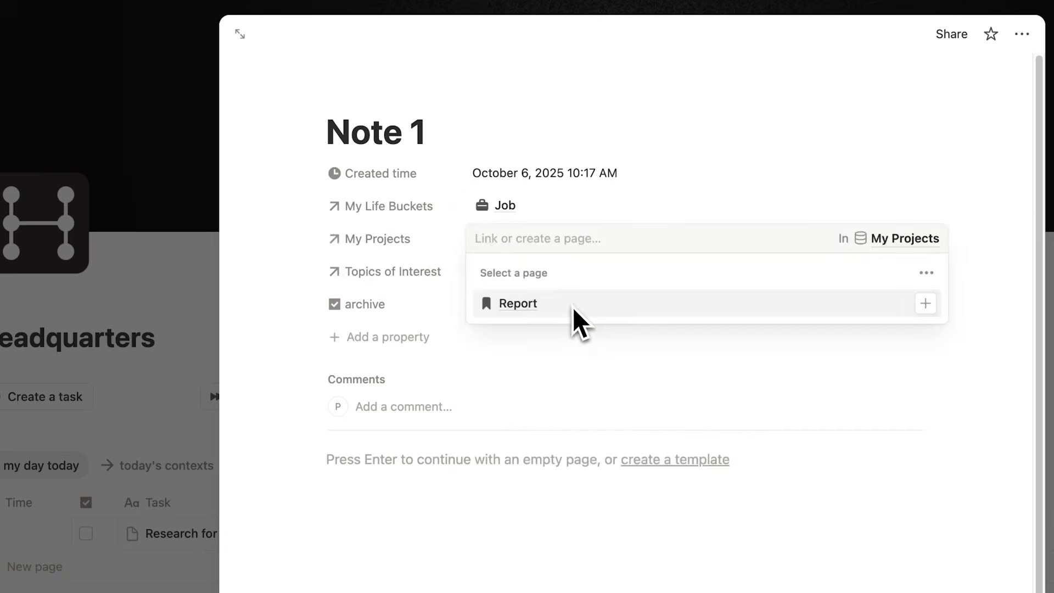
{"action": "left_click", "coordinate": [573, 307]}
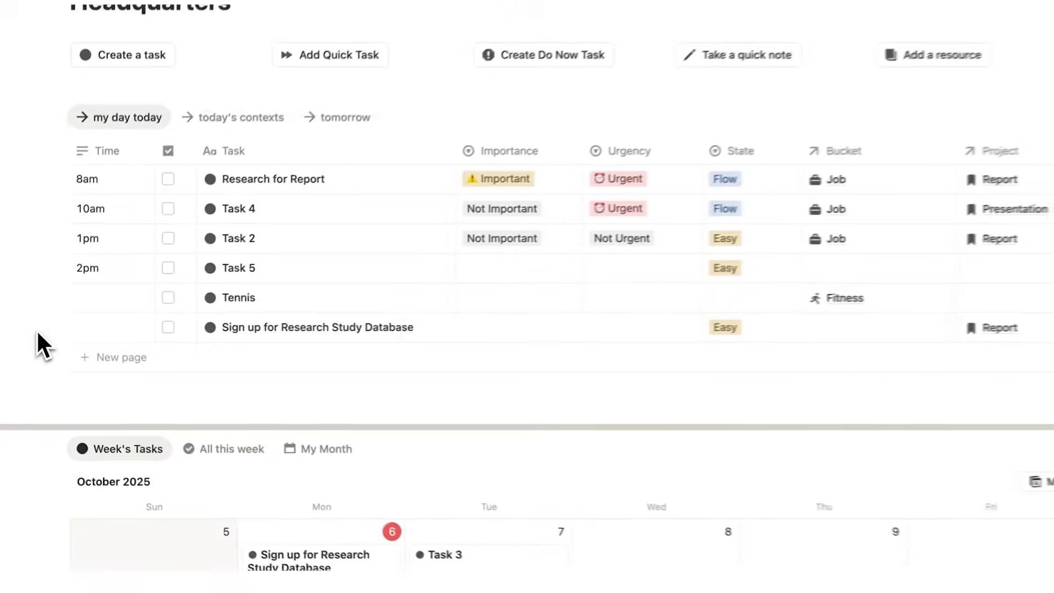
{"action": "left_click_drag", "start_coordinate": [38, 346], "coordinate": [71, 301]}
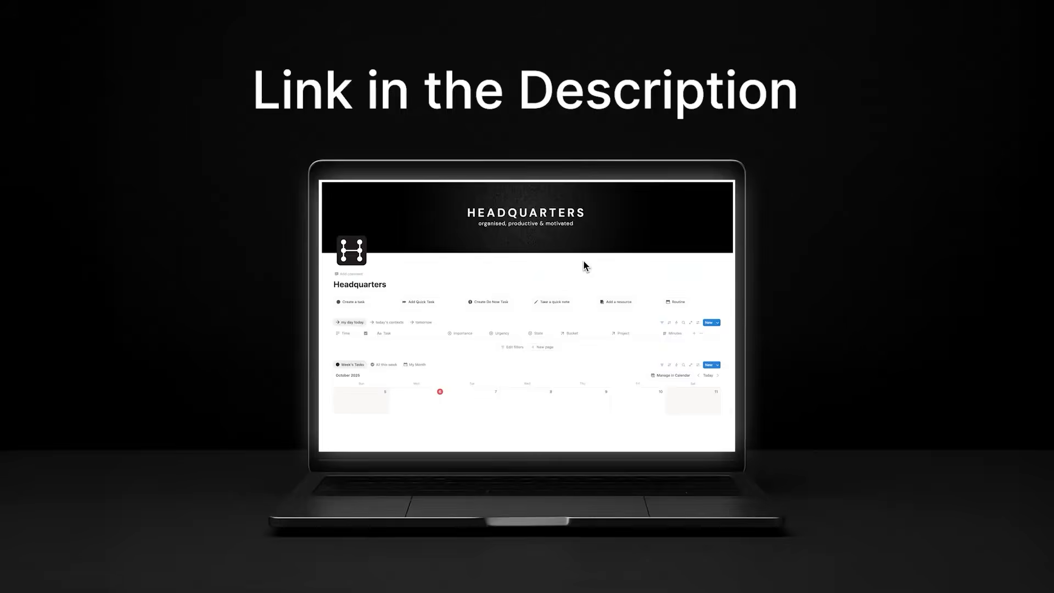
Set the State of the Tennis task to Personal in the Headquarters day view
{"action": "scroll", "coordinate": [585, 262], "scroll_direction": "down", "scroll_amount": 10}
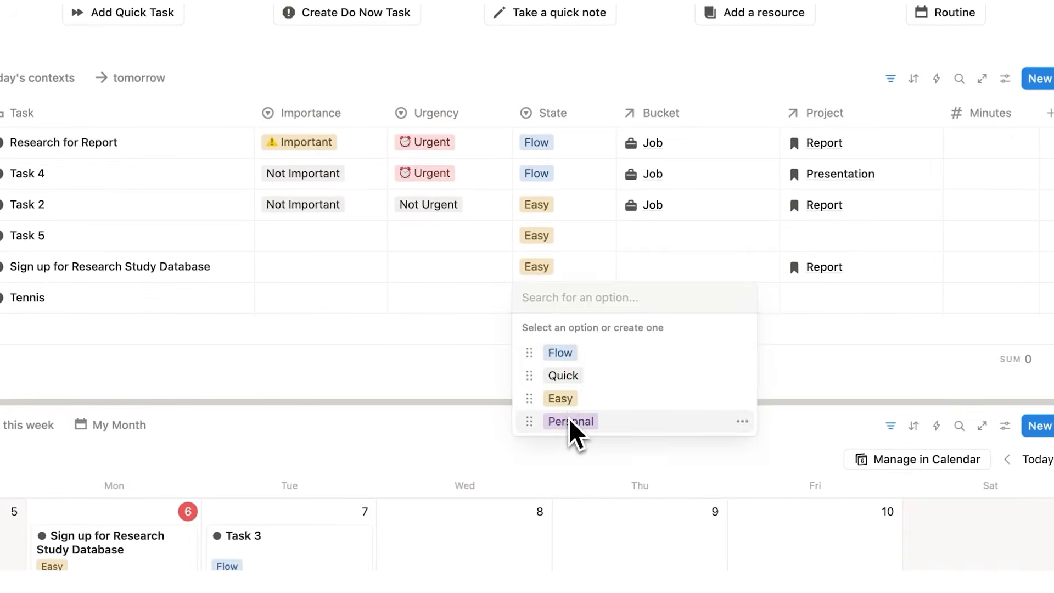
{"action": "left_click", "coordinate": [569, 422]}
{"action": "left_click", "coordinate": [696, 236]}
{"action": "left_click", "coordinate": [714, 294]}
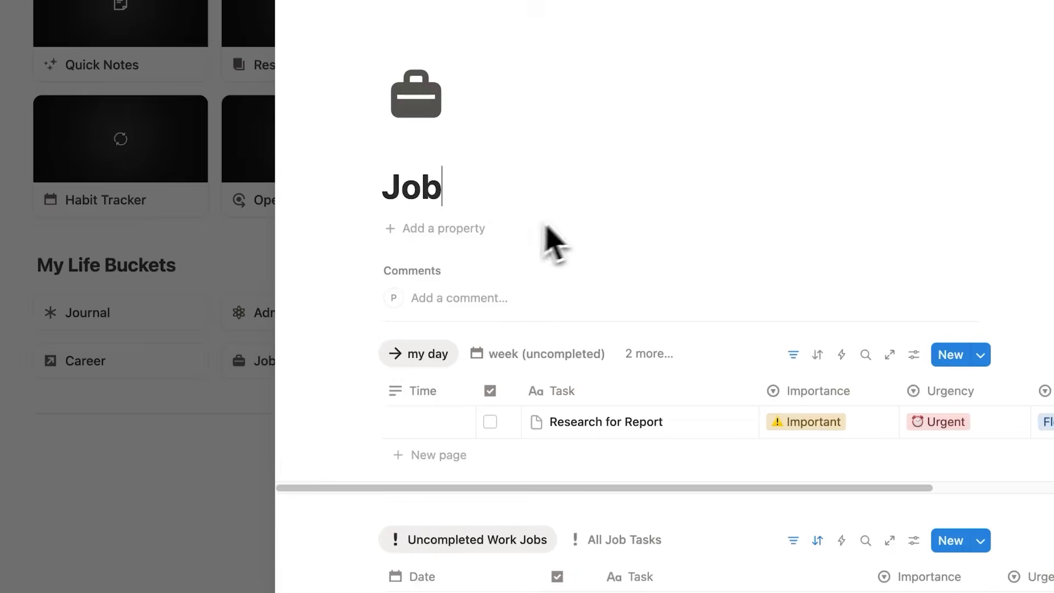
Examine the Job life bucket page, including its day view, uncompleted work jobs and current work projects
{"action": "scroll", "coordinate": [560, 225], "scroll_direction": "down", "scroll_amount": 2}
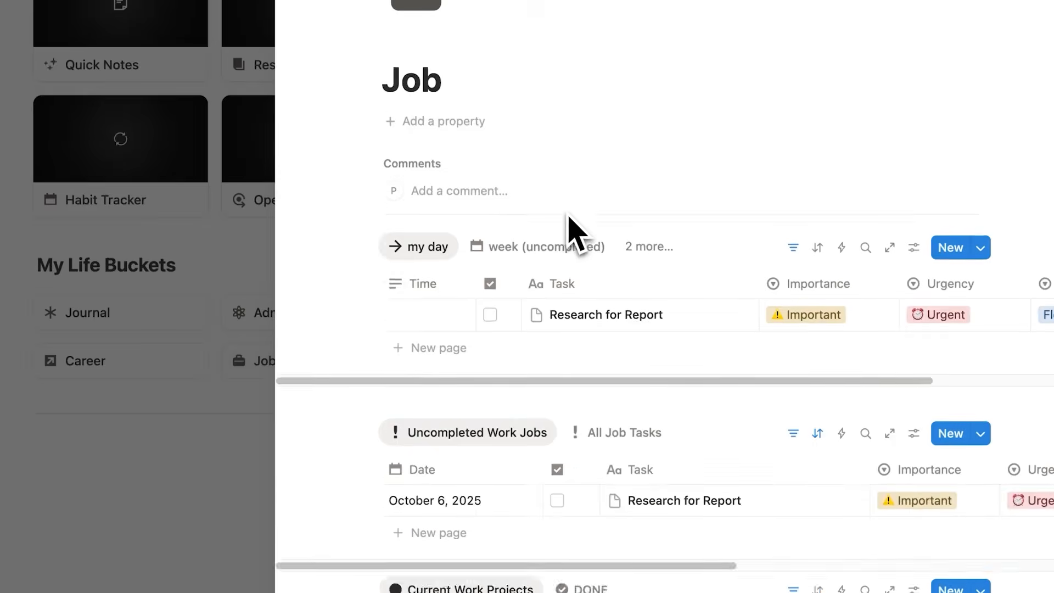
{"action": "scroll", "coordinate": [525, 294], "scroll_direction": "down", "scroll_amount": 3}
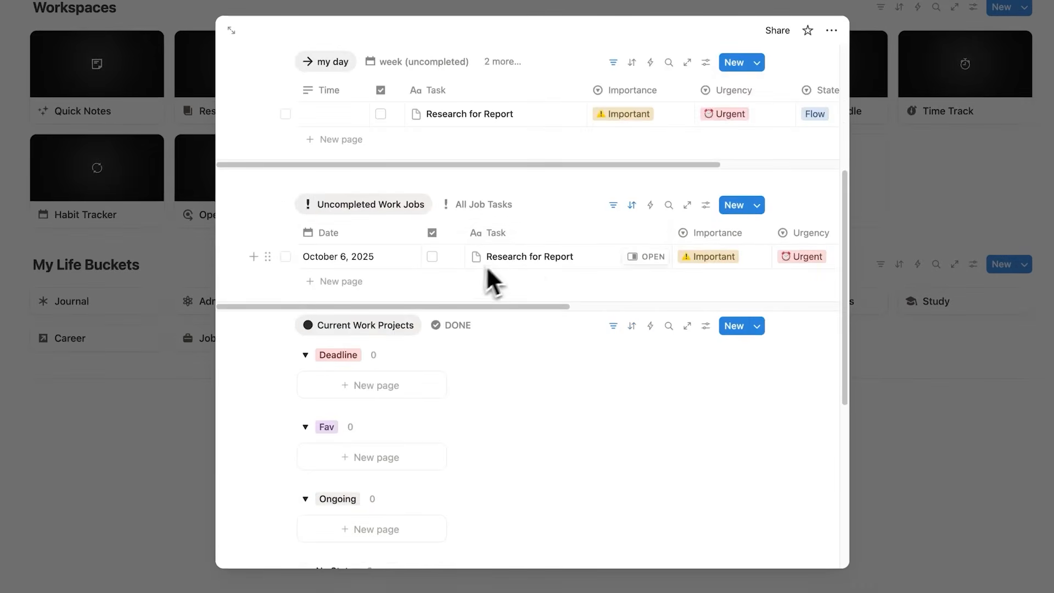
{"action": "scroll", "coordinate": [497, 264], "scroll_direction": "down", "scroll_amount": 4}
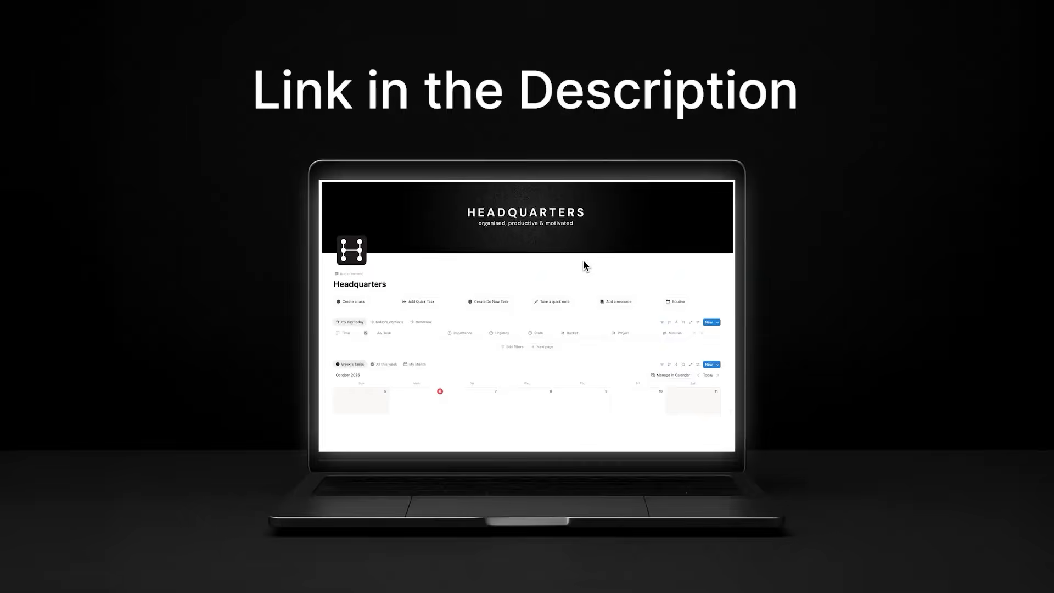
{"action": "scroll", "coordinate": [584, 261], "scroll_direction": "down", "scroll_amount": 5}
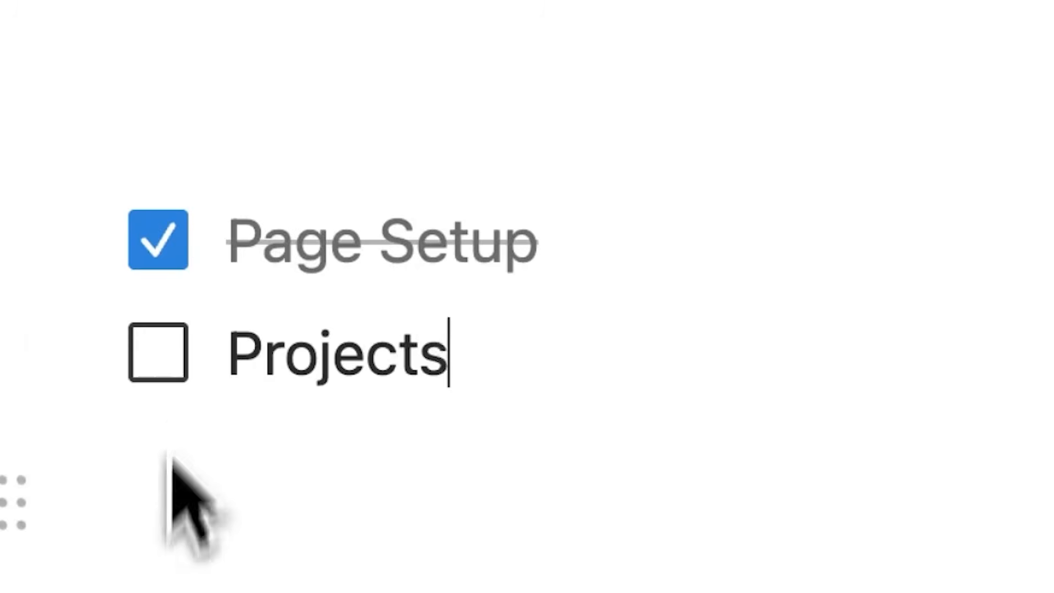
Check off the Projects to-do and add "Task" as the next item
{"action": "left_click", "coordinate": [162, 374]}
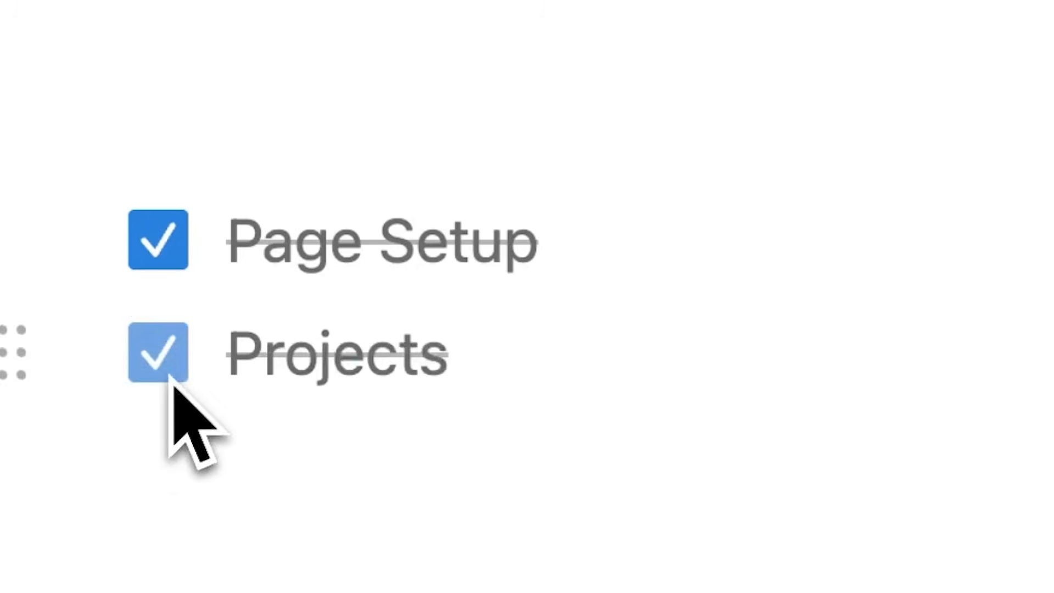
{"action": "key", "text": "Return"}
{"action": "type", "text": "Task"}
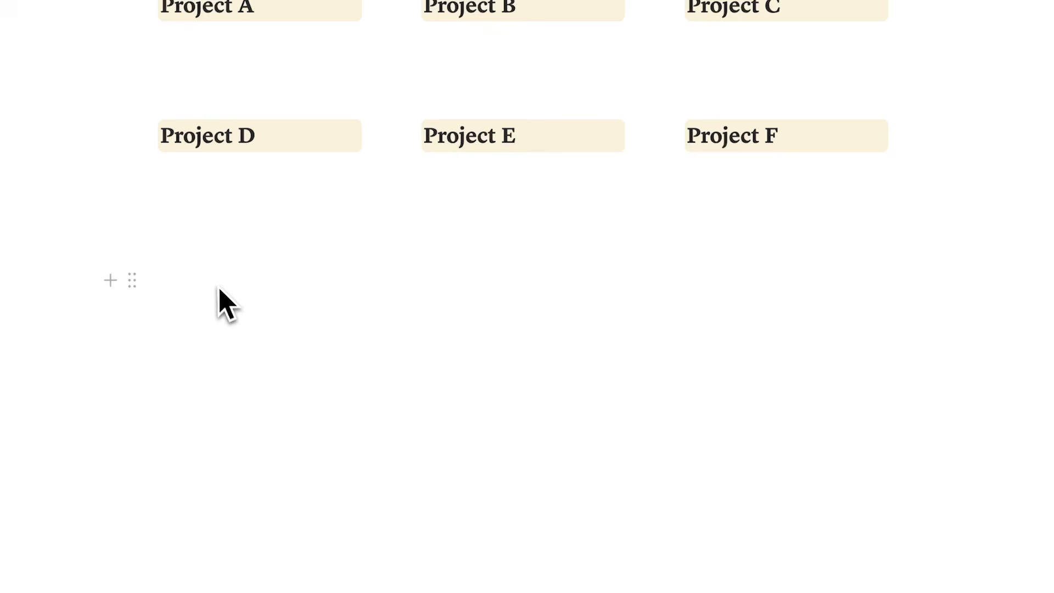
Add a to-do list below the project columns with the items "task 1", "task 2" and "task 3"
{"action": "left_click", "coordinate": [220, 288]}
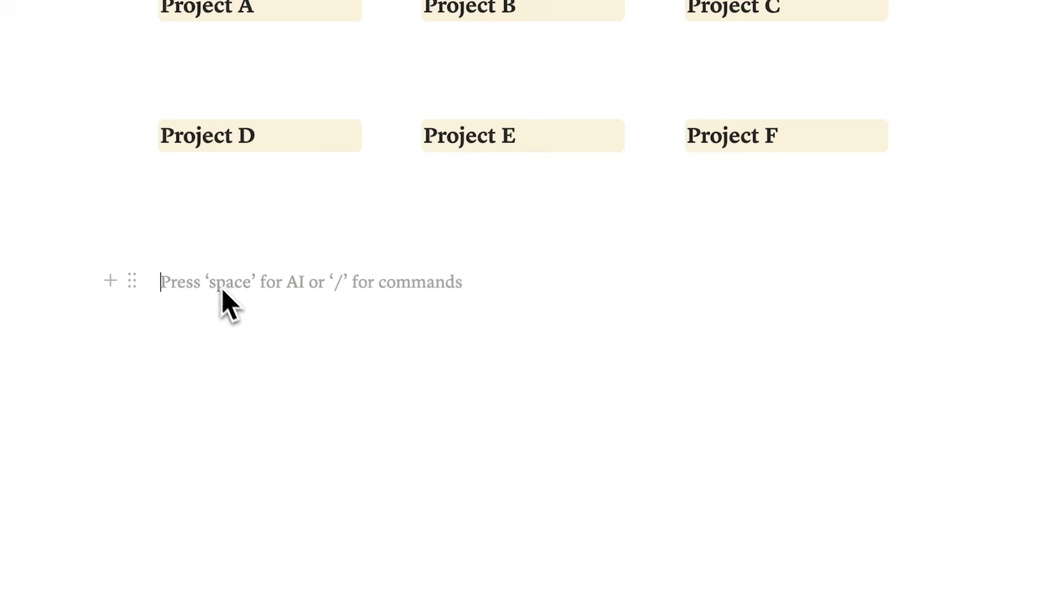
{"action": "scroll", "coordinate": [268, 353], "scroll_direction": "up", "scroll_amount": 6}
{"action": "scroll", "coordinate": [271, 354], "scroll_direction": "down", "scroll_amount": 4}
{"action": "type", "text": "/"}
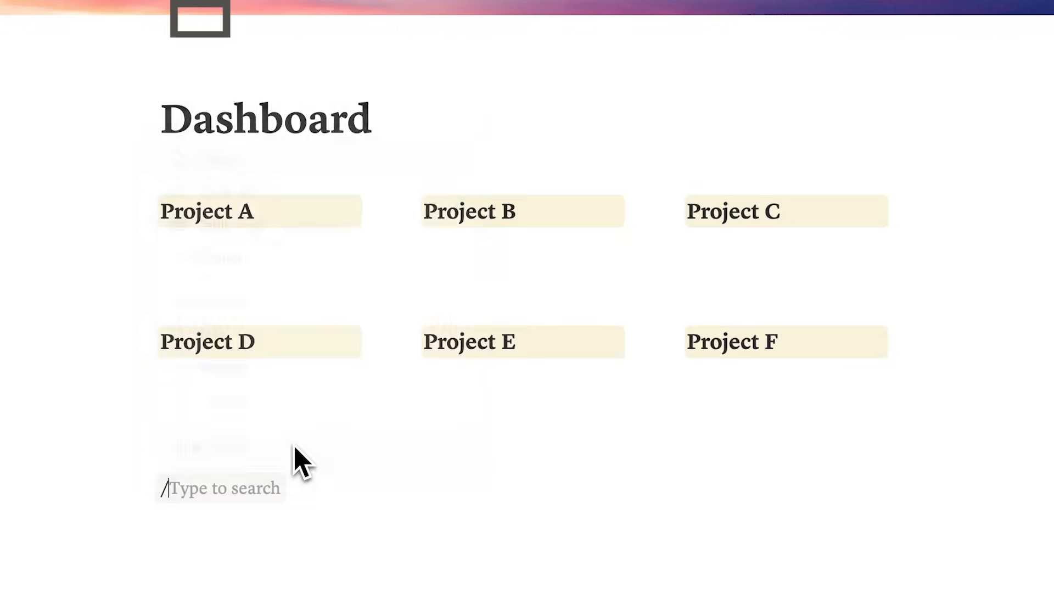
{"action": "left_click", "coordinate": [315, 86]}
{"action": "type", "text": "task 1"}
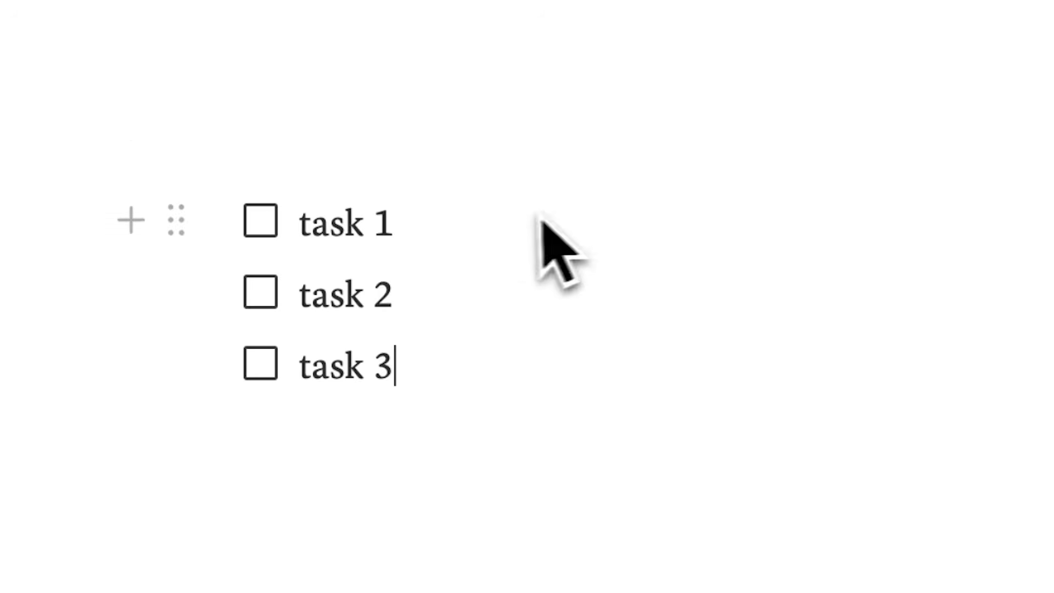
{"action": "left_click", "coordinate": [297, 377]}
{"action": "left_click", "coordinate": [287, 451]}
{"action": "left_click", "coordinate": [284, 415]}
{"action": "left_click", "coordinate": [487, 253]}
{"action": "left_click", "coordinate": [483, 307]}
{"action": "left_click", "coordinate": [470, 366]}
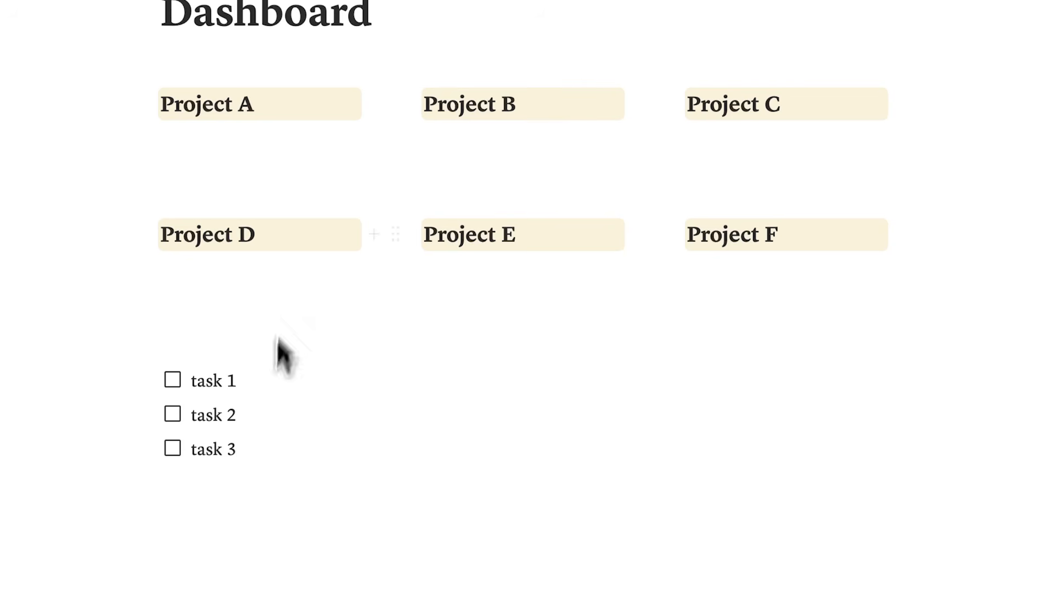
{"action": "left_click", "coordinate": [265, 418]}
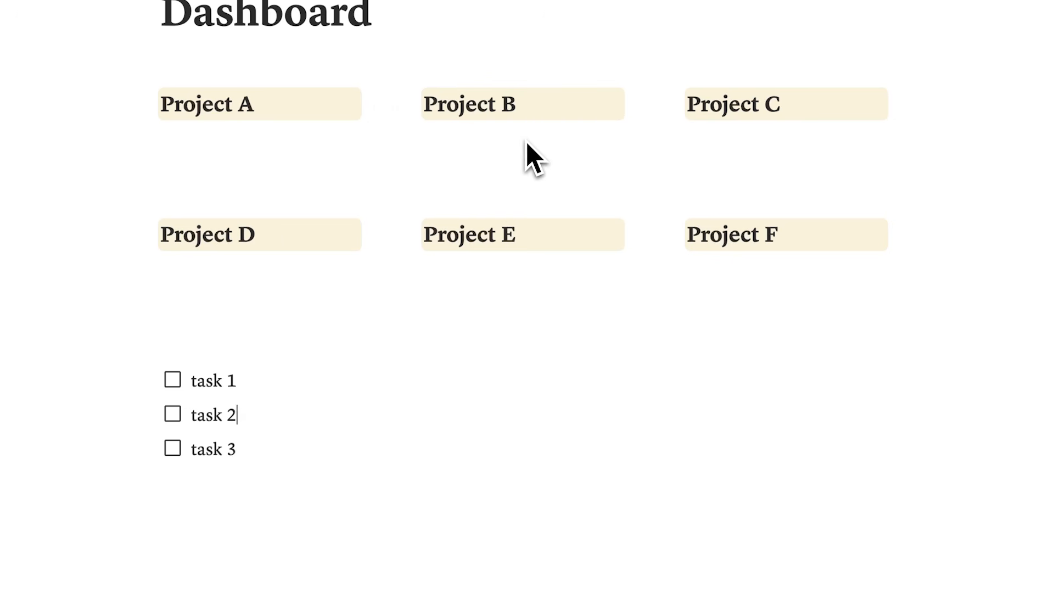
{"action": "left_click", "coordinate": [318, 449]}
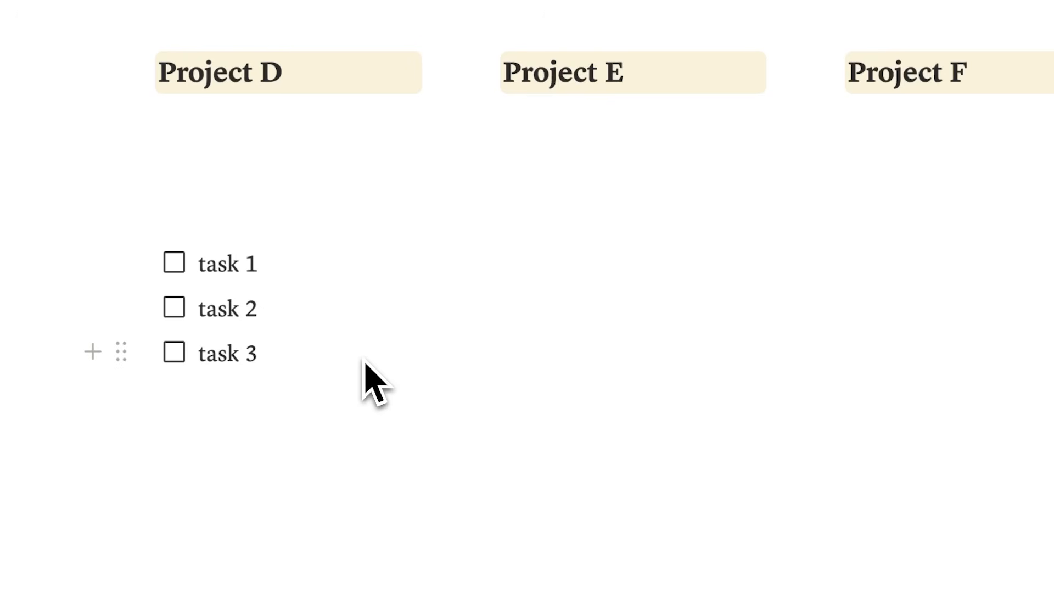
{"action": "left_click", "coordinate": [287, 310]}
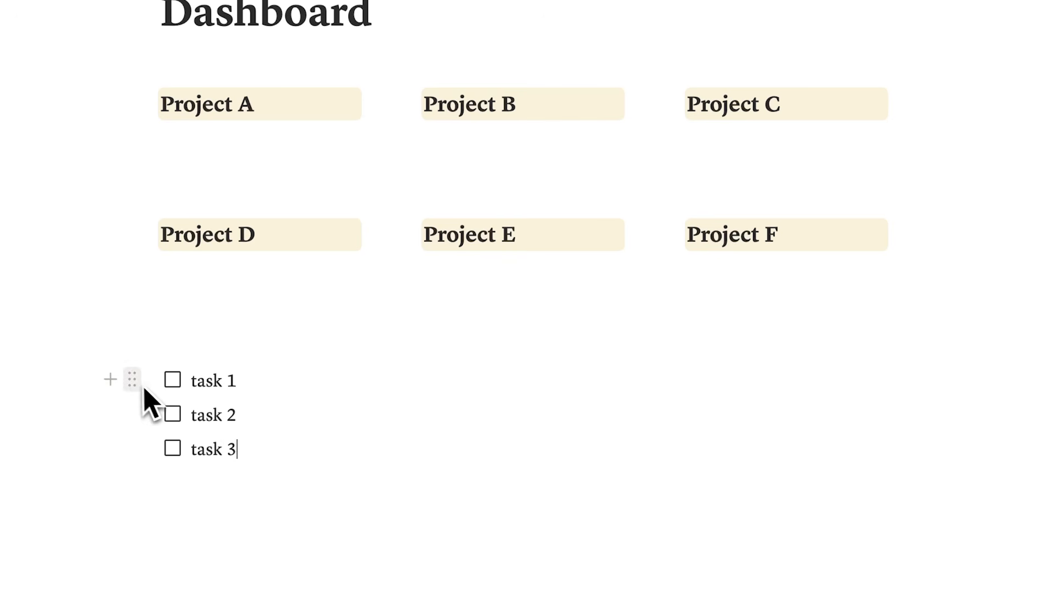
Move task 1 under the Project A heading and task 2 under the Project B heading
{"action": "left_click_drag", "start_coordinate": [134, 380], "coordinate": [196, 131]}
{"action": "left_click_drag", "start_coordinate": [138, 428], "coordinate": [475, 154]}
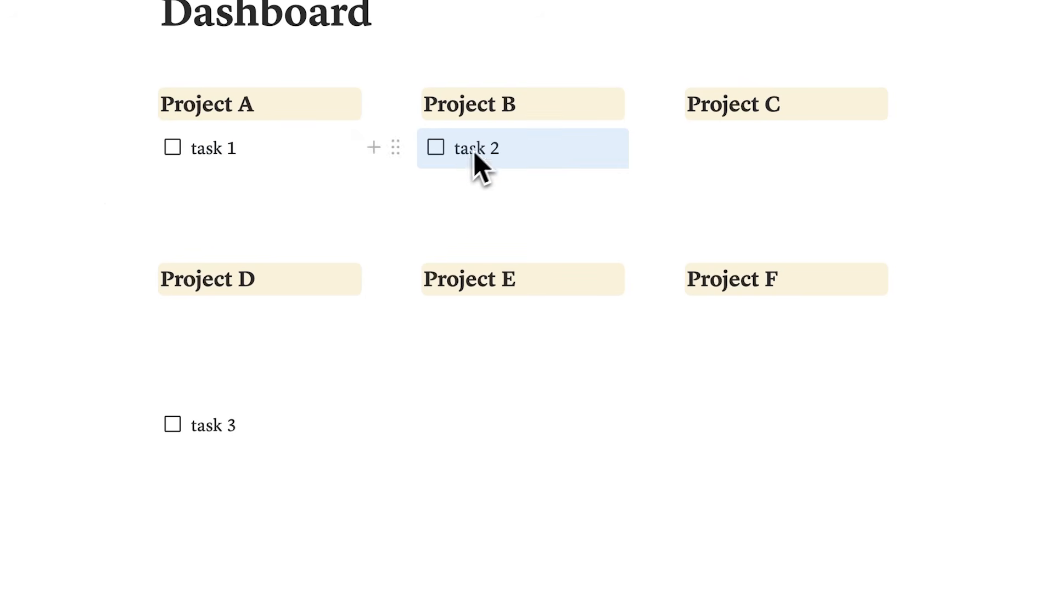
{"action": "left_click_drag", "start_coordinate": [134, 429], "coordinate": [230, 439]}
Rename the Project F heading as "No Project" with a blue background and move task 3 under it
{"action": "left_click_drag", "start_coordinate": [688, 279], "coordinate": [791, 285]}
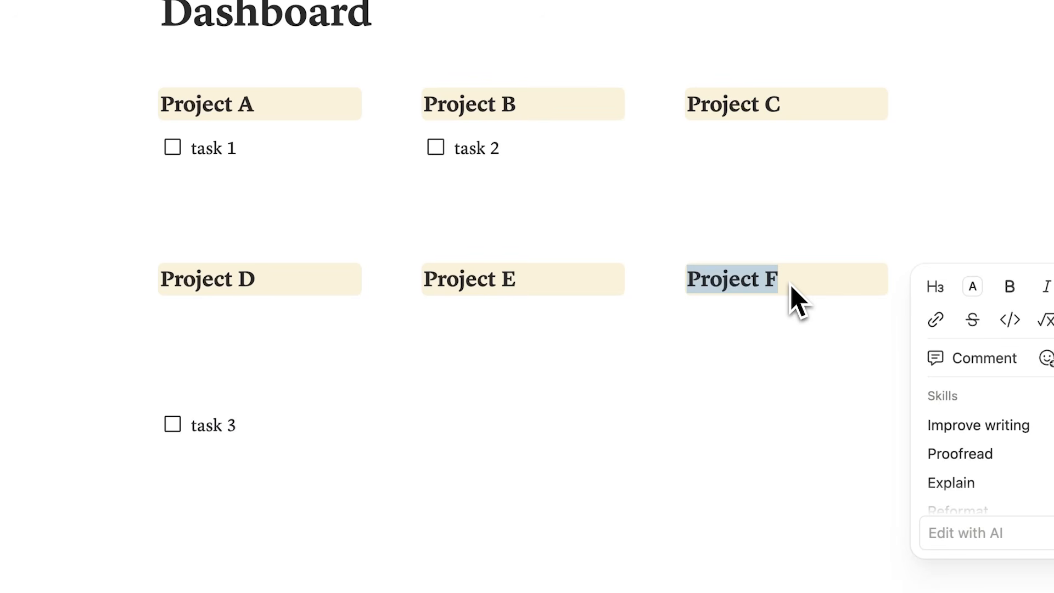
{"action": "type", "text": "No"}
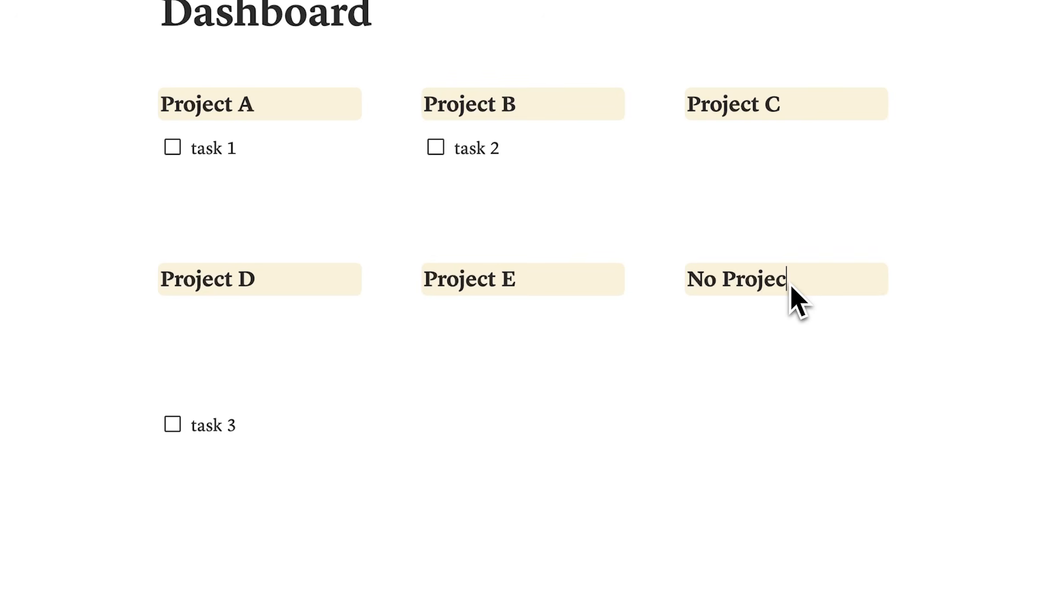
{"action": "left_click", "coordinate": [659, 279]}
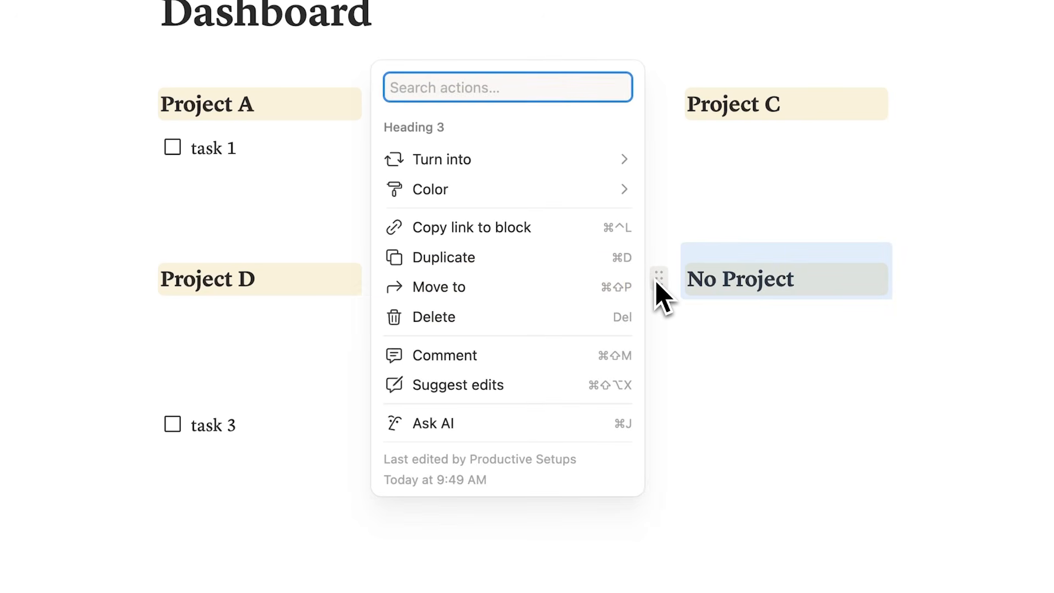
{"action": "mouse_move", "coordinate": [582, 197]}
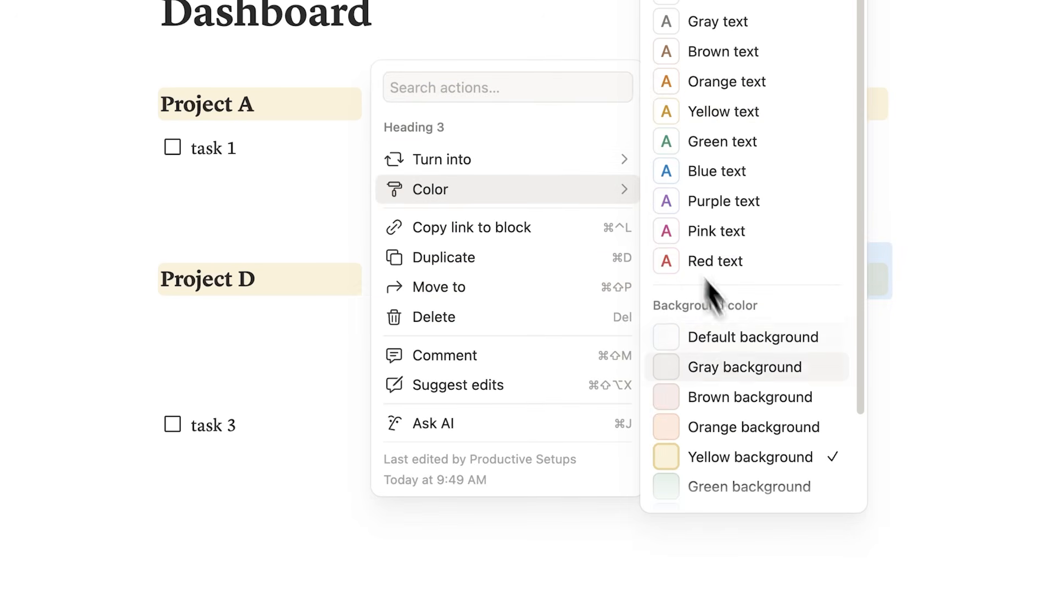
{"action": "scroll", "coordinate": [753, 370], "scroll_direction": "down", "scroll_amount": 2}
{"action": "left_click", "coordinate": [750, 406]}
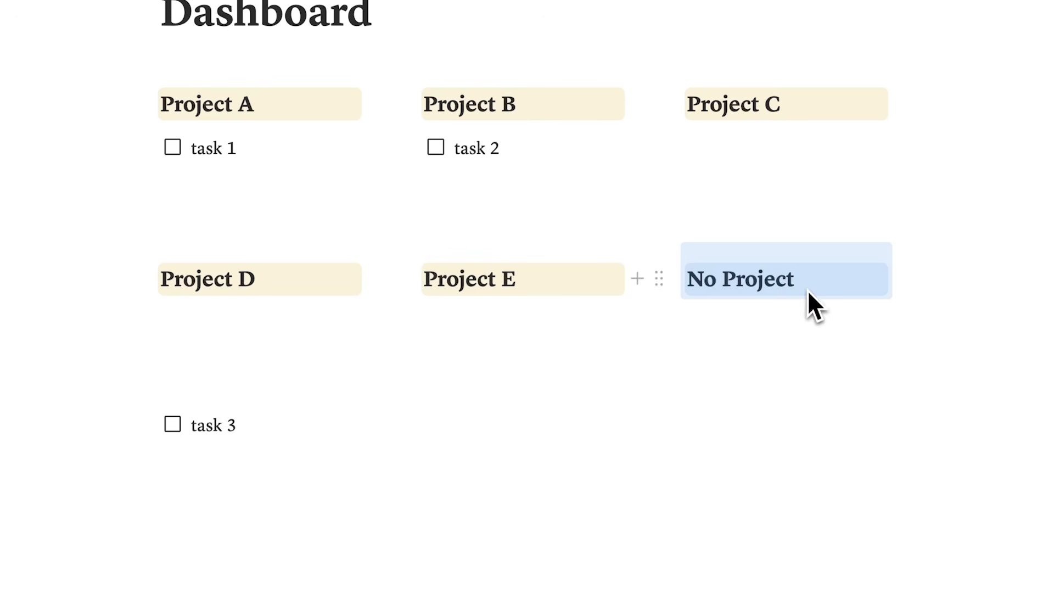
{"action": "left_click_drag", "start_coordinate": [131, 424], "coordinate": [708, 304]}
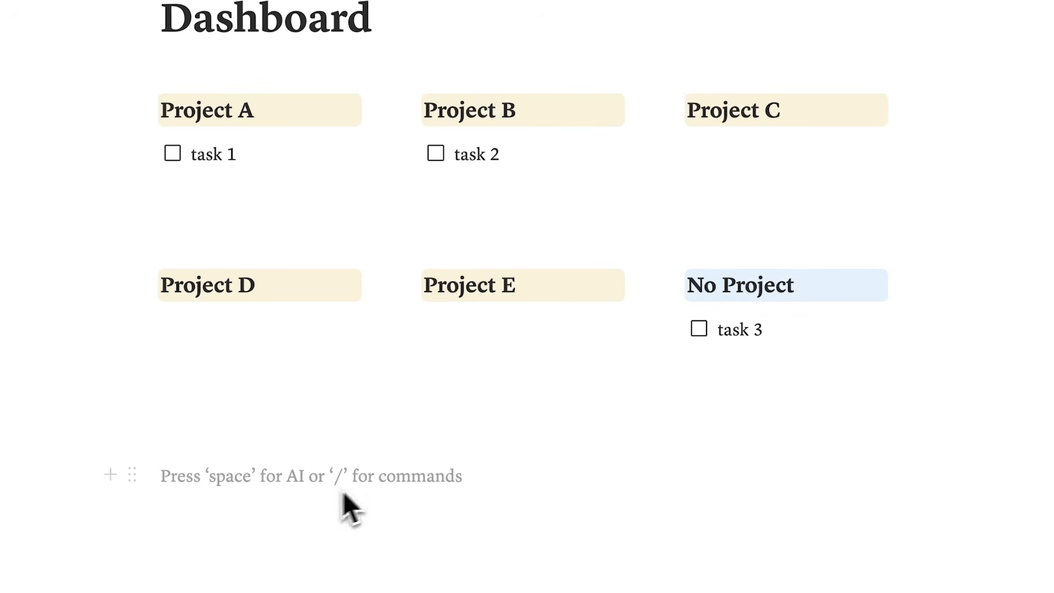
Create a "task 4" to-do below the project columns and move it under the Project E heading
{"action": "type", "text": "[]"}
{"action": "type", "text": "task 4"}
{"action": "scroll", "coordinate": [377, 549], "scroll_direction": "down", "scroll_amount": 1}
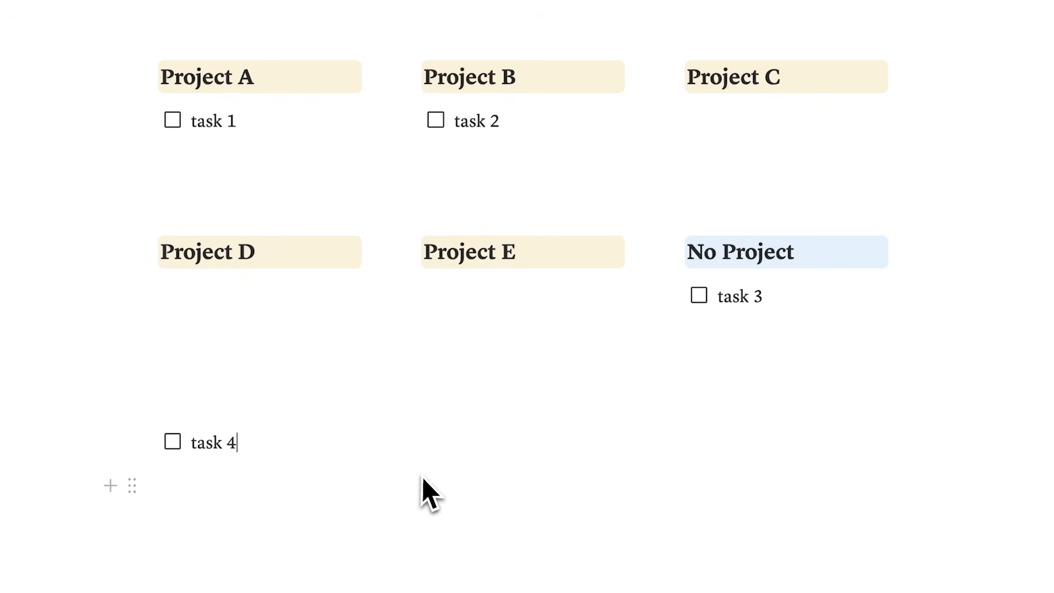
{"action": "scroll", "coordinate": [430, 493], "scroll_direction": "up", "scroll_amount": 2}
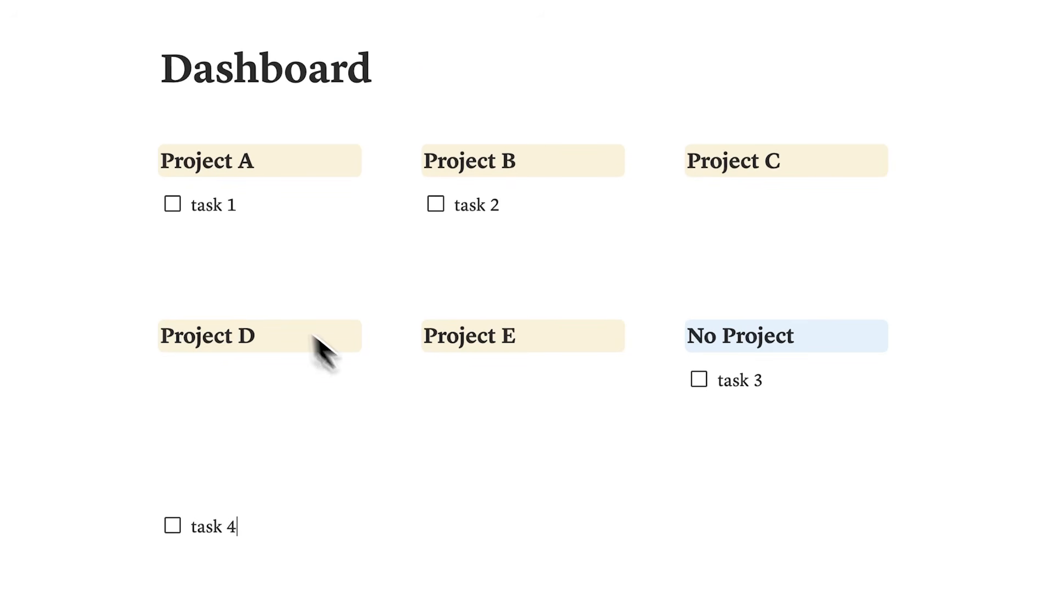
{"action": "left_click_drag", "start_coordinate": [140, 530], "coordinate": [482, 353]}
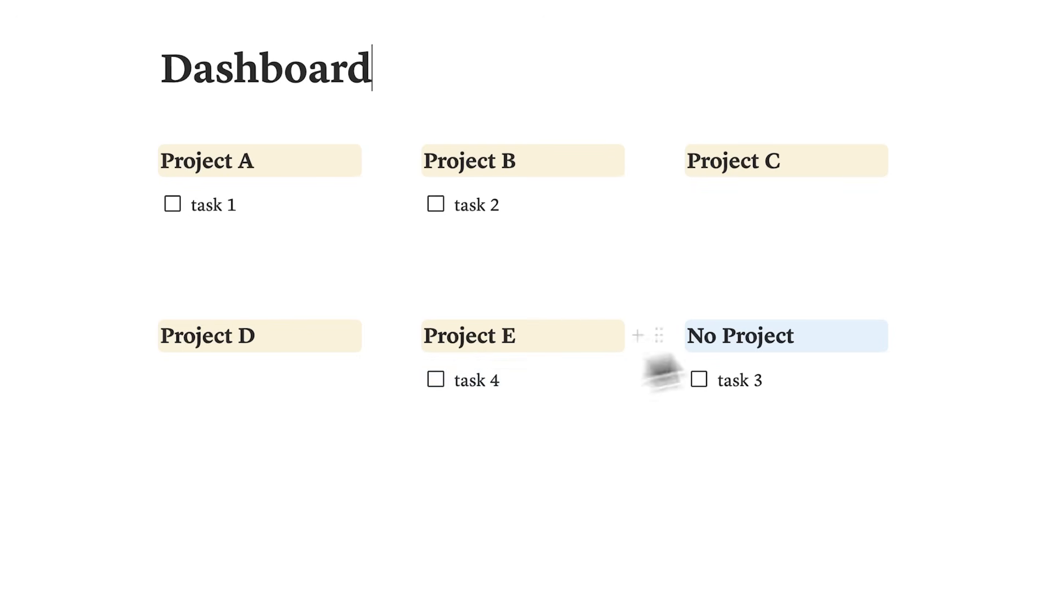
Add a "task 5" to-do below task 2 in the Project B column
{"action": "left_click", "coordinate": [528, 205]}
{"action": "key", "text": "Return"}
{"action": "type", "text": "task 5"}
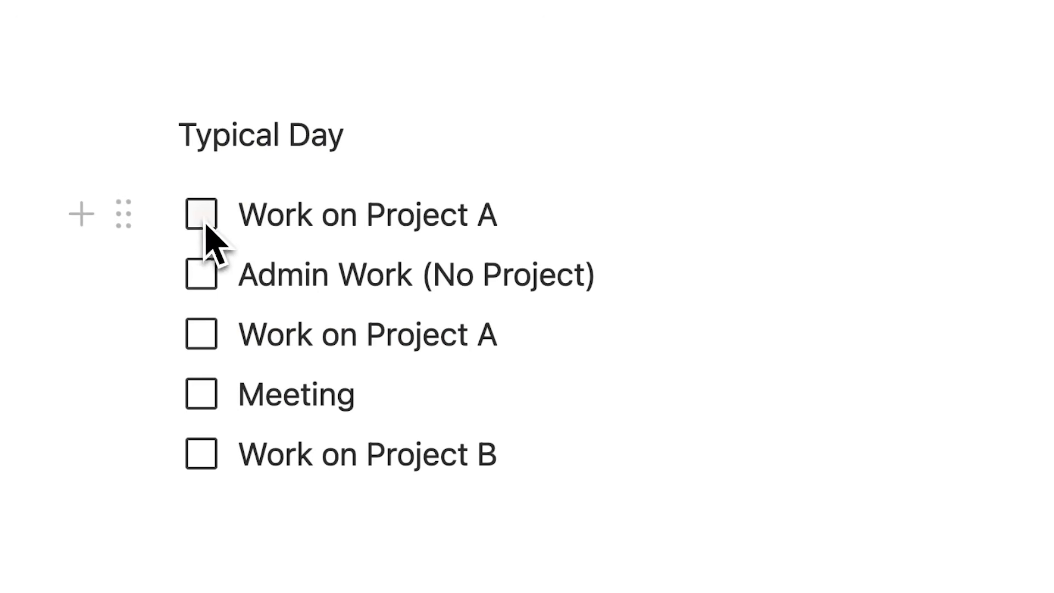
Check off the first "Work on Project A" and the "Admin Work (No Project)" items in the Typical Day list
{"action": "left_click", "coordinate": [201, 218]}
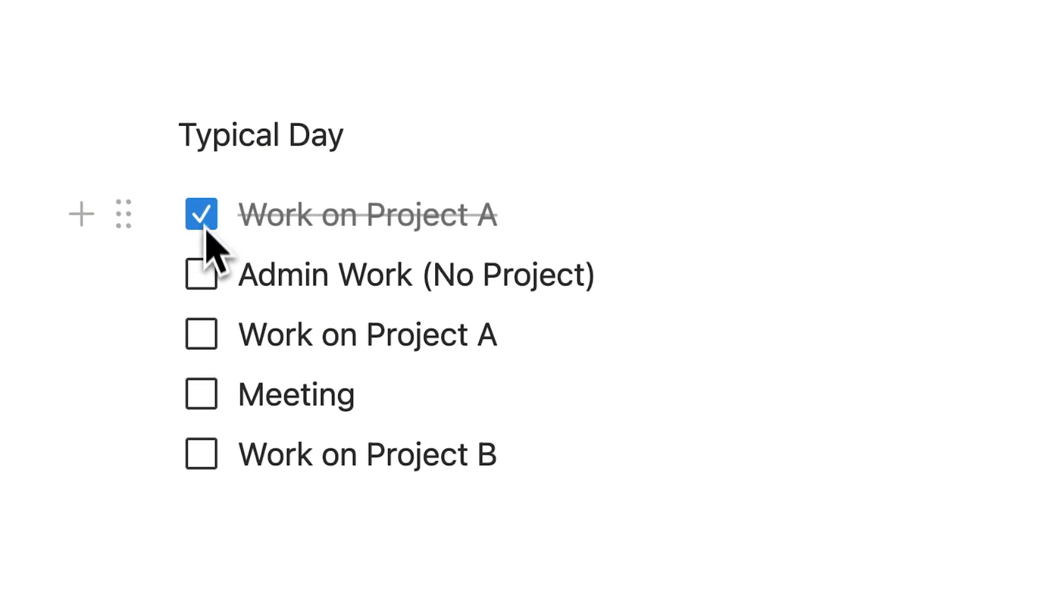
{"action": "left_click", "coordinate": [208, 288]}
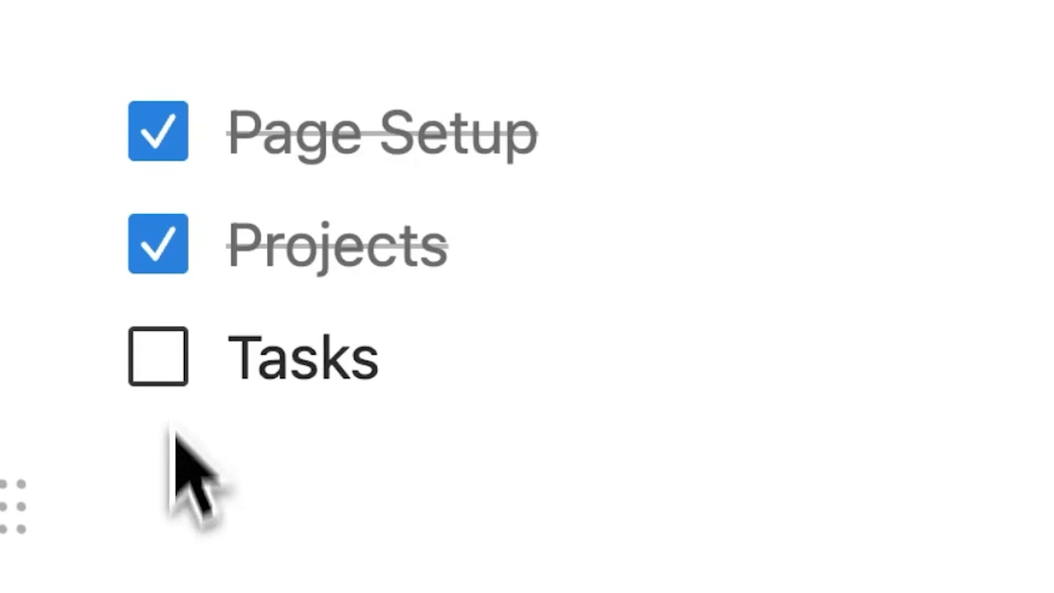
Check off the Tasks to-do and add "Calendar" as the next item
{"action": "left_click", "coordinate": [165, 368]}
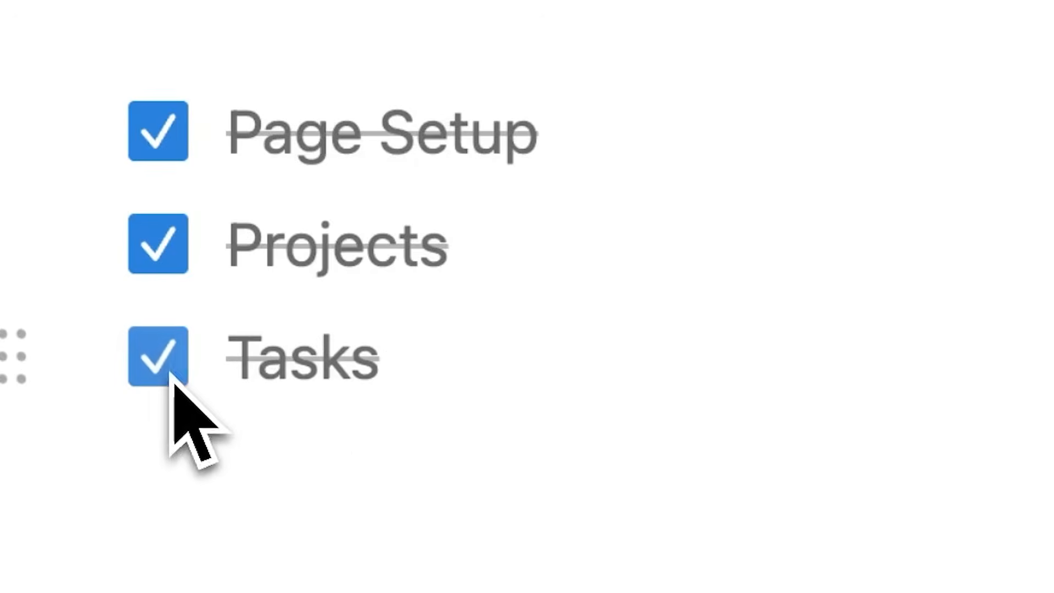
{"action": "key", "text": "Return"}
{"action": "type", "text": "Calendar"}
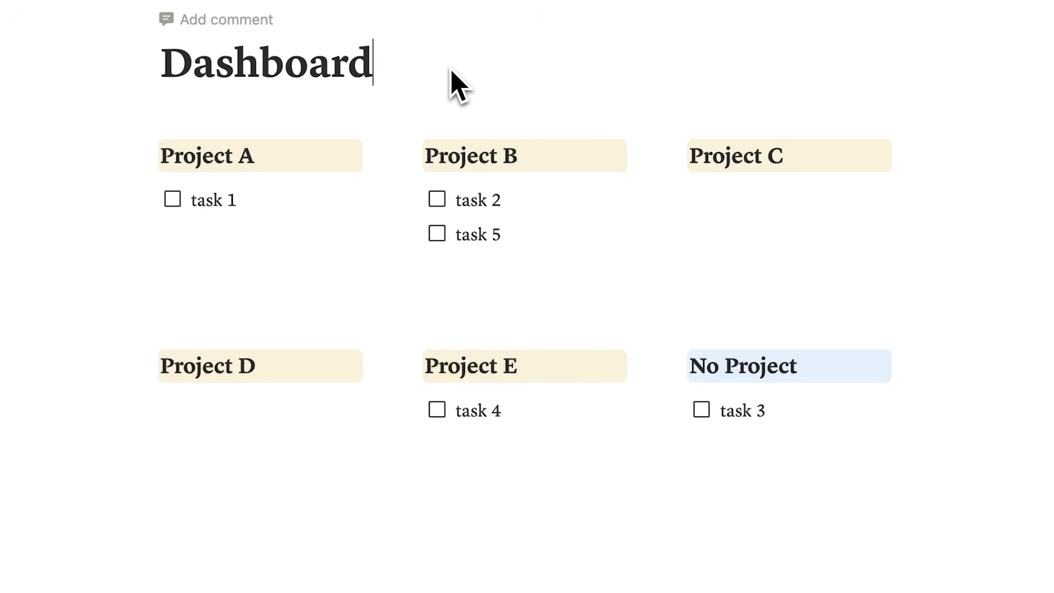
Try a row of MON, TUE and WED headings above the projects, copied from the Project A to C headings, and delete it
{"action": "key", "text": "Return"}
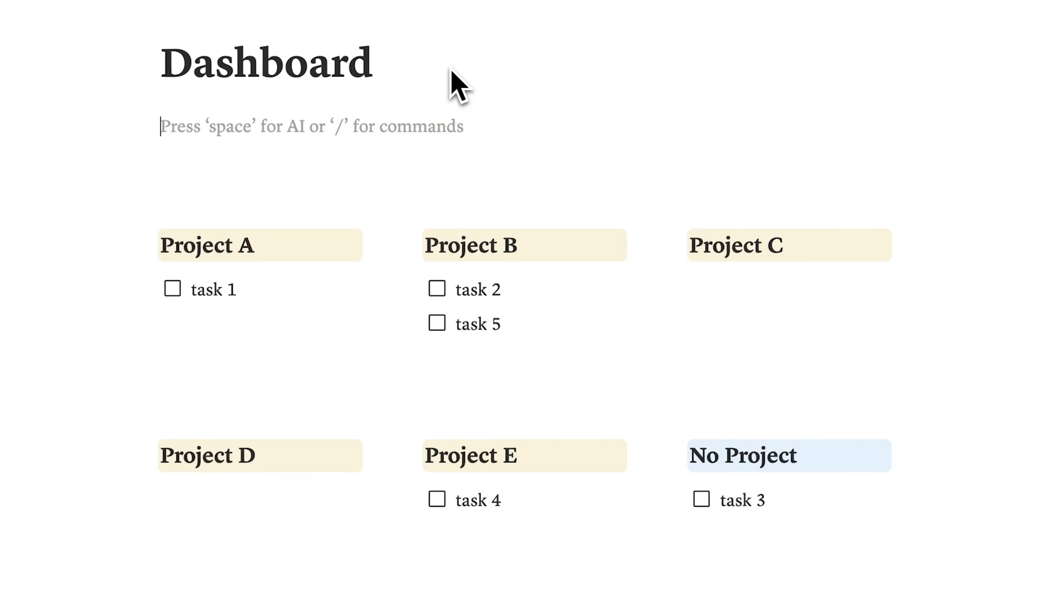
{"action": "left_click_drag", "start_coordinate": [53, 209], "coordinate": [769, 259]}
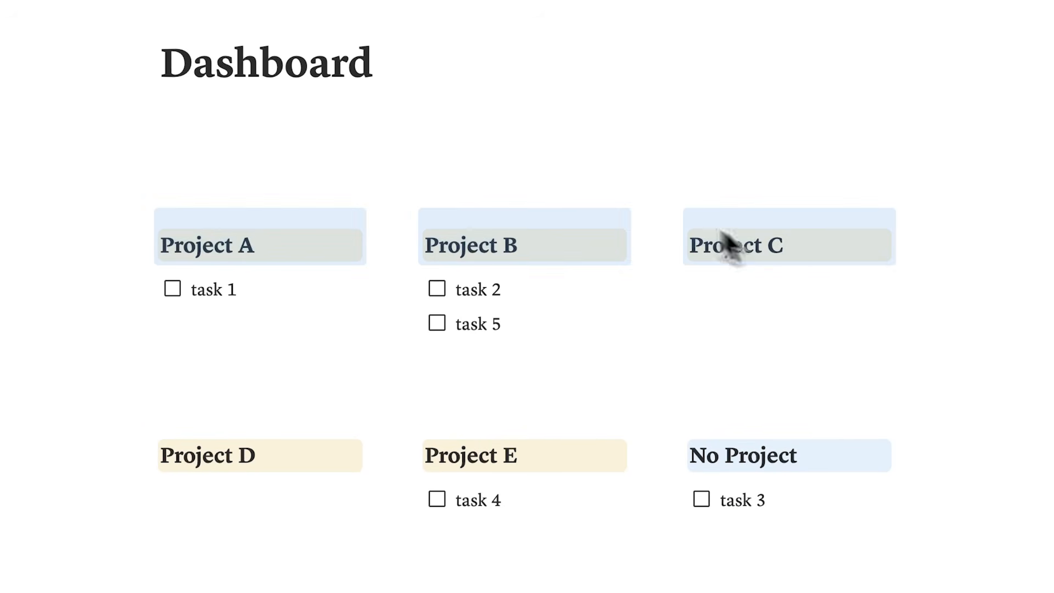
{"action": "left_click", "coordinate": [287, 112]}
{"action": "type", "text": "Project A Project B Project C"}
{"action": "triple_click", "coordinate": [221, 157]}
{"action": "type", "text": "MON"}
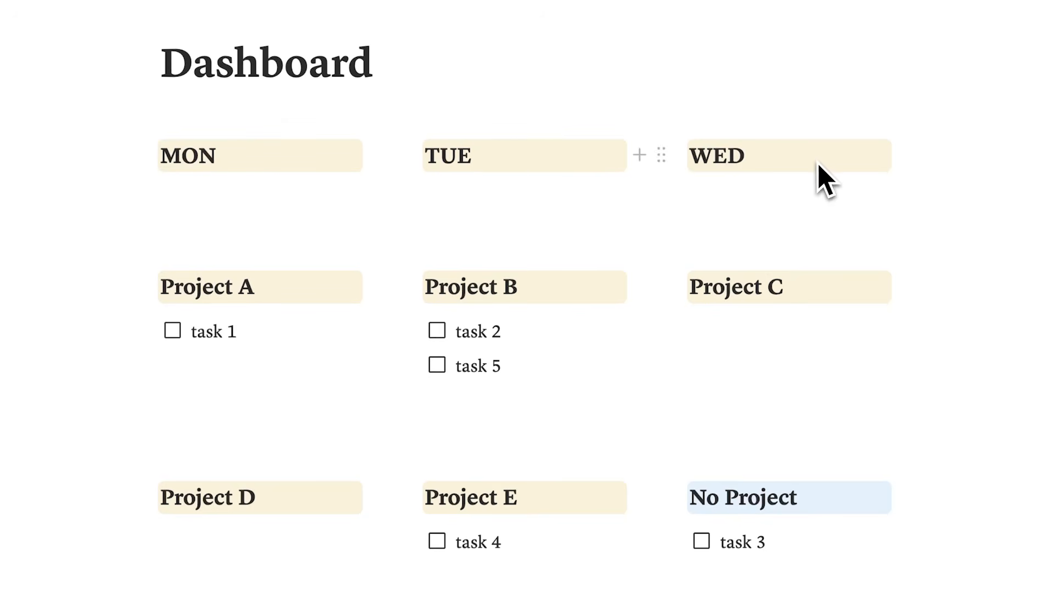
{"action": "left_click_drag", "start_coordinate": [96, 156], "coordinate": [831, 171]}
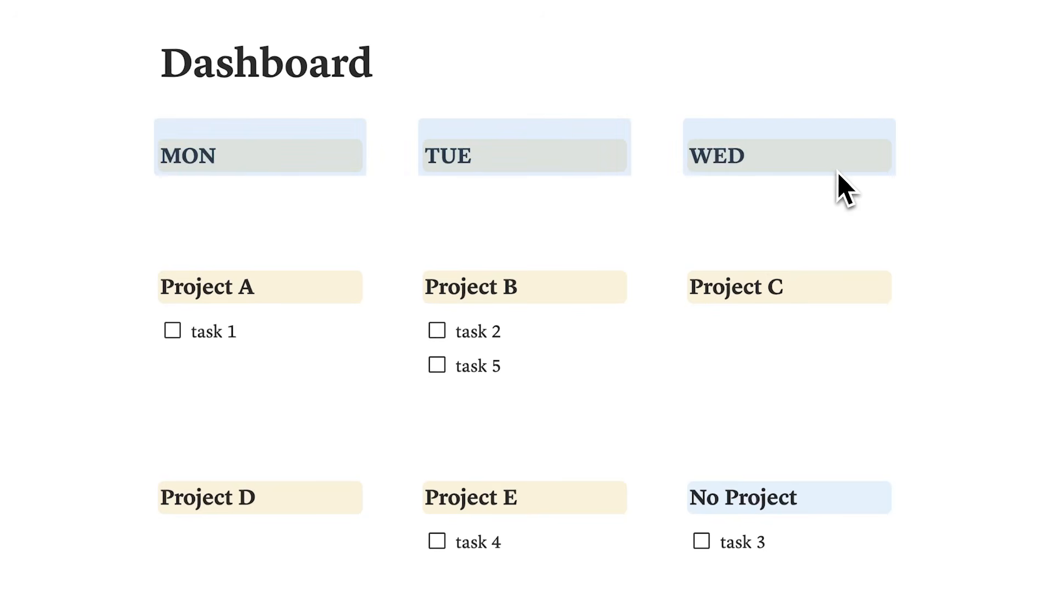
{"action": "key", "text": "BackSpace"}
Insert a tabs block between the Dashboard title and the project columns
{"action": "key", "text": "Return"}
{"action": "type", "text": "/"}
{"action": "left_click_drag", "start_coordinate": [487, 162], "coordinate": [482, 427]}
{"action": "scroll", "coordinate": [483, 434], "scroll_direction": "down", "scroll_amount": 10}
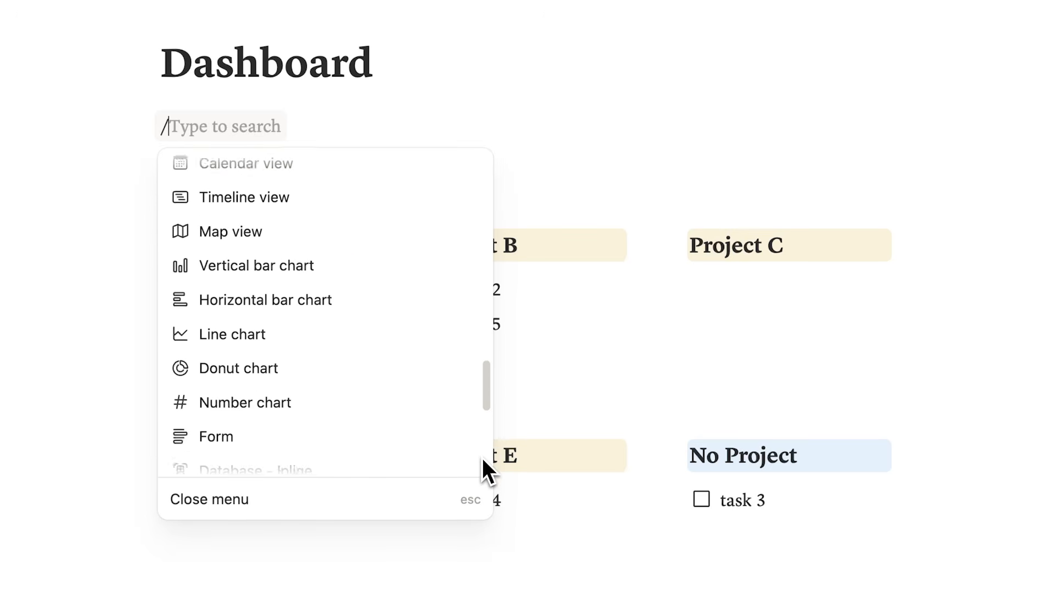
{"action": "scroll", "coordinate": [448, 392], "scroll_direction": "down", "scroll_amount": 5}
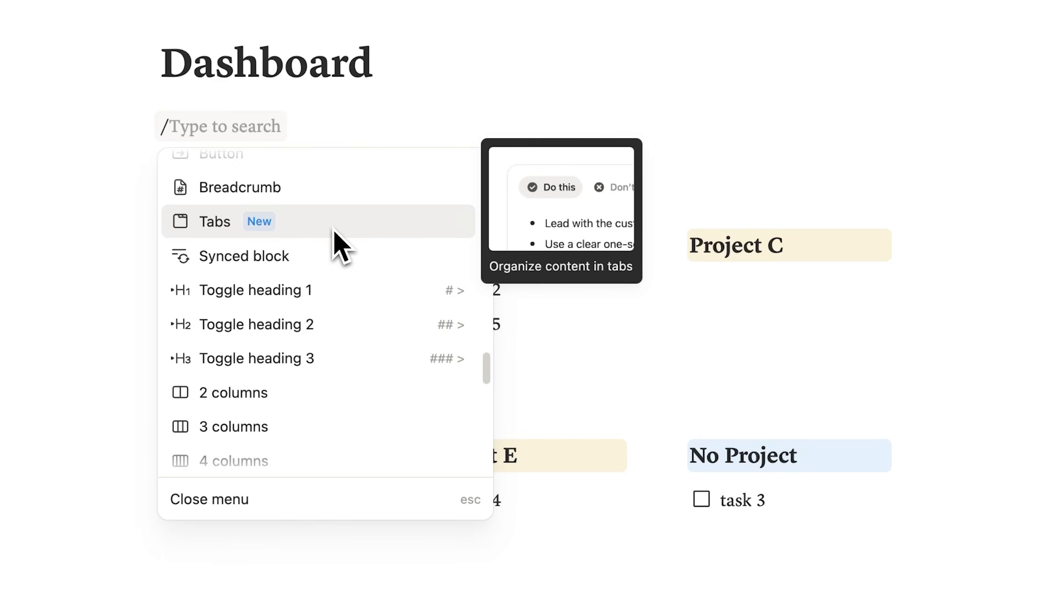
{"action": "type", "text": "tabs"}
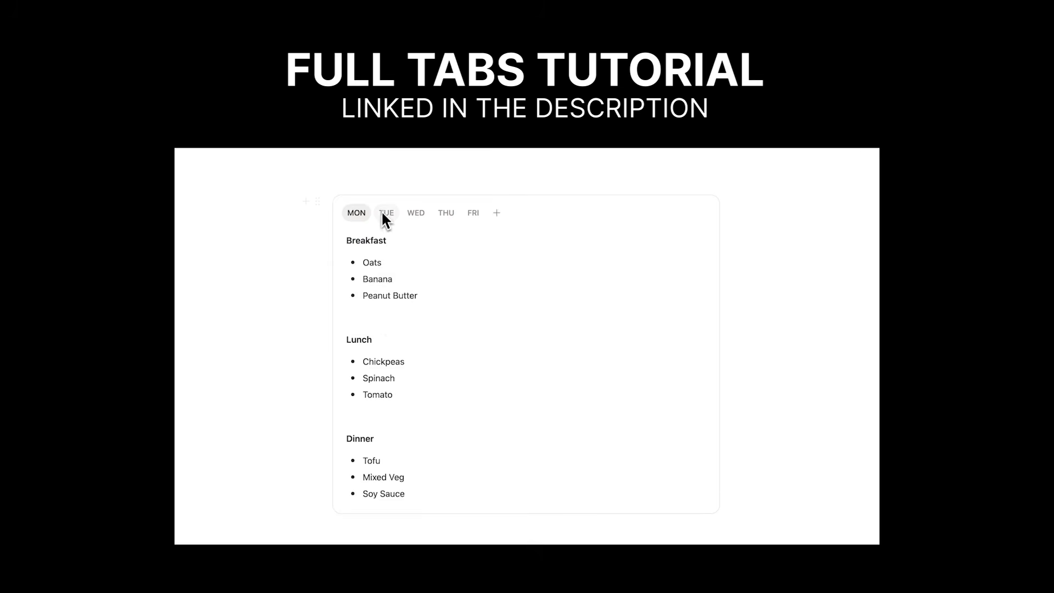
{"action": "left_click", "coordinate": [381, 211]}
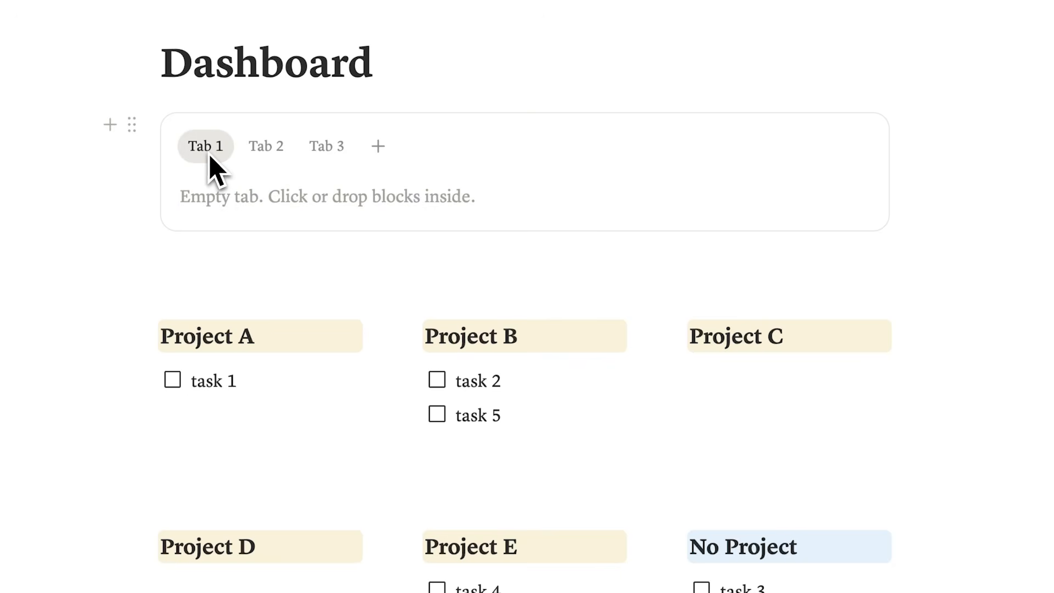
Set up seven tabs in the tabs block named MON, TUE, WED, THU, FRI, SAT and SUN
{"action": "left_click", "coordinate": [211, 157]}
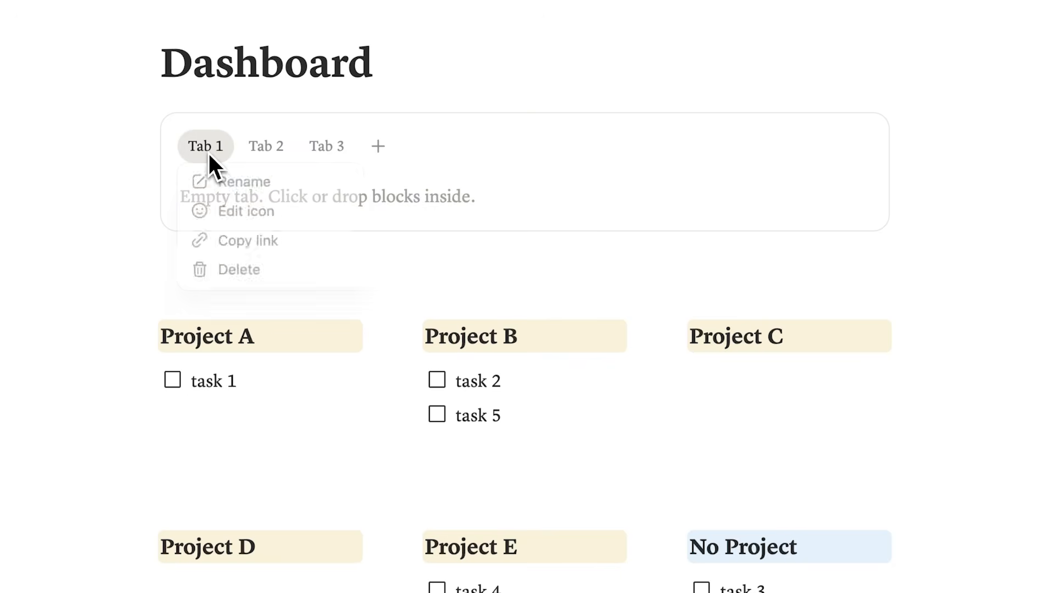
{"action": "left_click", "coordinate": [220, 181]}
{"action": "type", "text": "MON"}
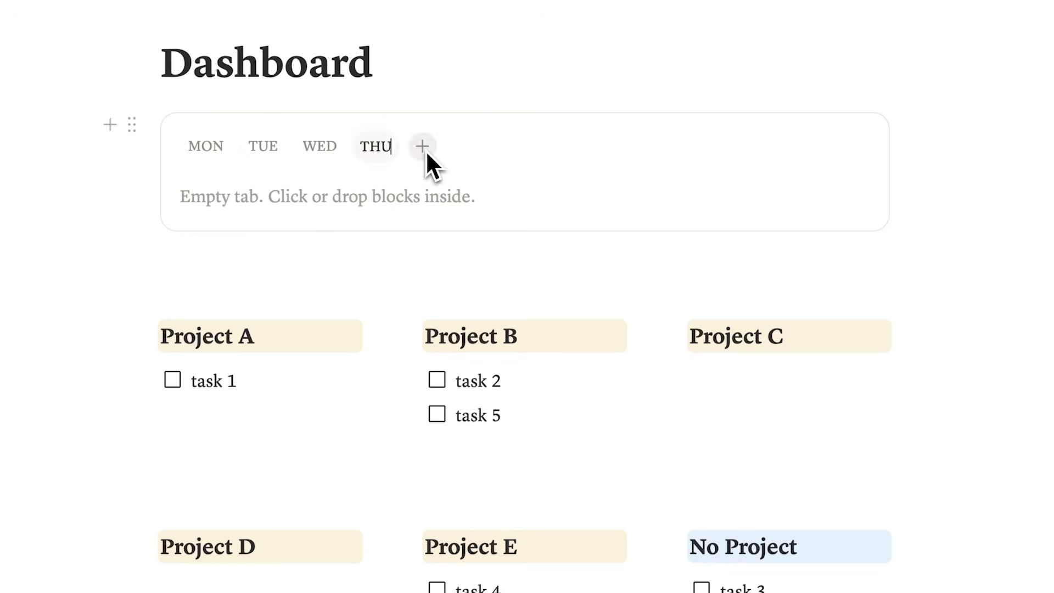
{"action": "left_click", "coordinate": [426, 150]}
{"action": "type", "text": "FRI"}
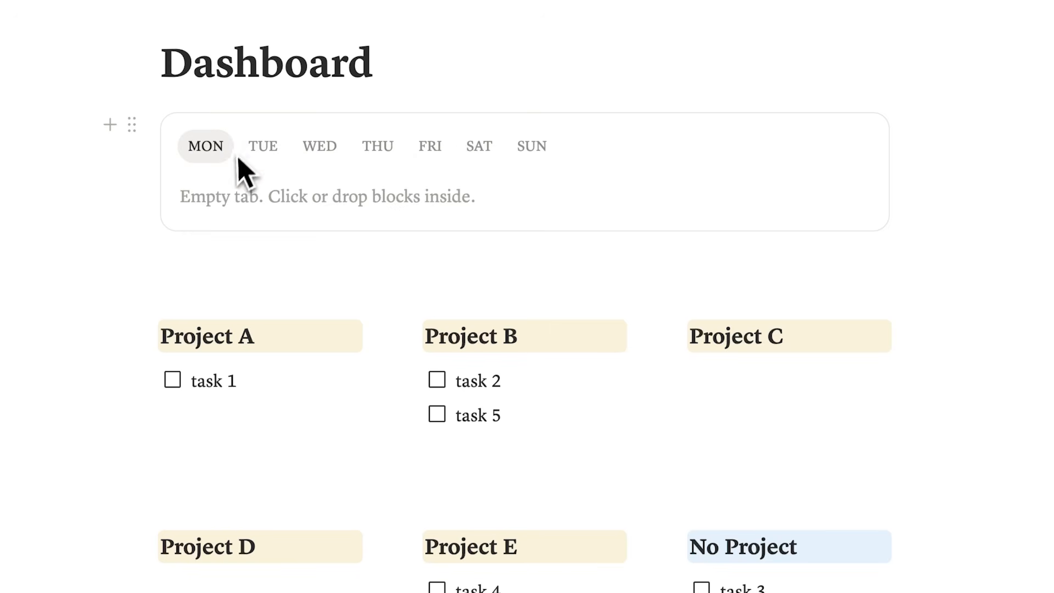
Add a "task 6" to-do inside the MON tab and open the TUE tab
{"action": "left_click", "coordinate": [262, 195]}
{"action": "type", "text": "/"}
{"action": "key", "text": "Return"}
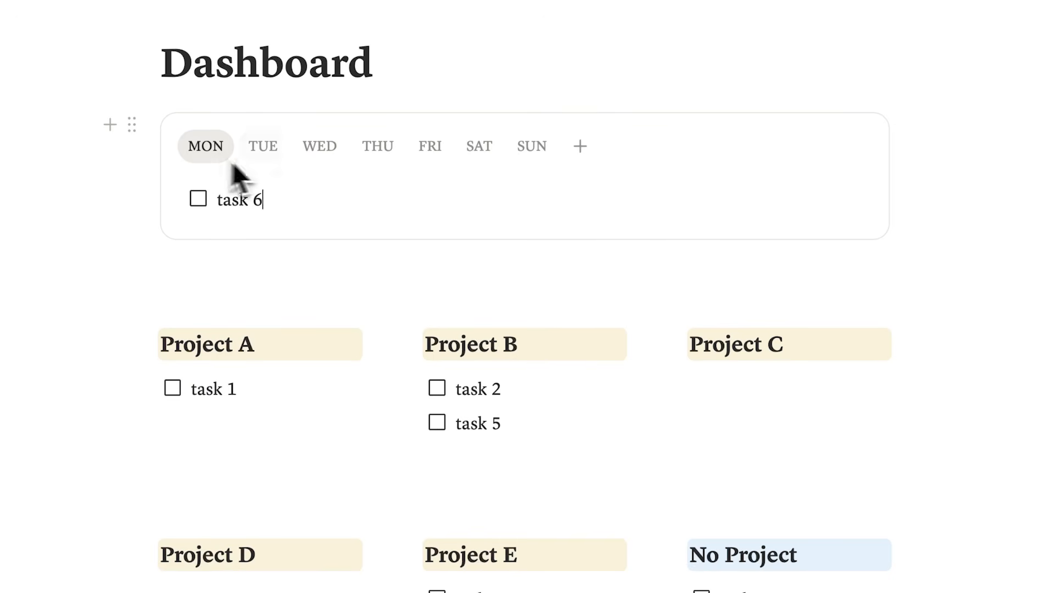
{"action": "left_click", "coordinate": [269, 155]}
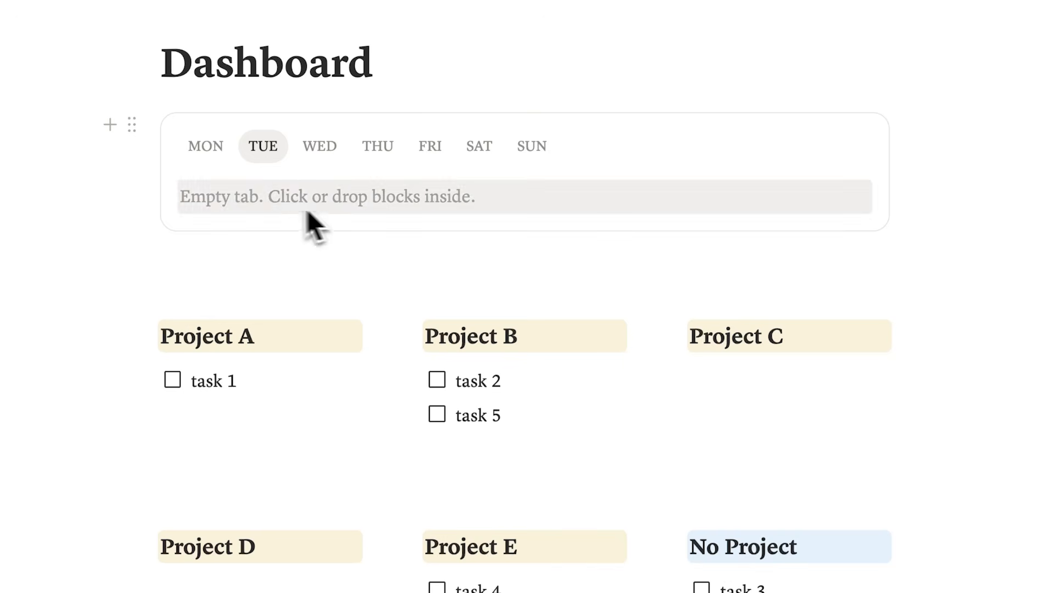
Move the "task 1" to-do from Project A into the MON tab and check off "task 6" and "task 1" there
{"action": "left_click", "coordinate": [320, 151]}
{"action": "left_click", "coordinate": [431, 152]}
{"action": "left_click", "coordinate": [477, 151]}
{"action": "left_click", "coordinate": [320, 148]}
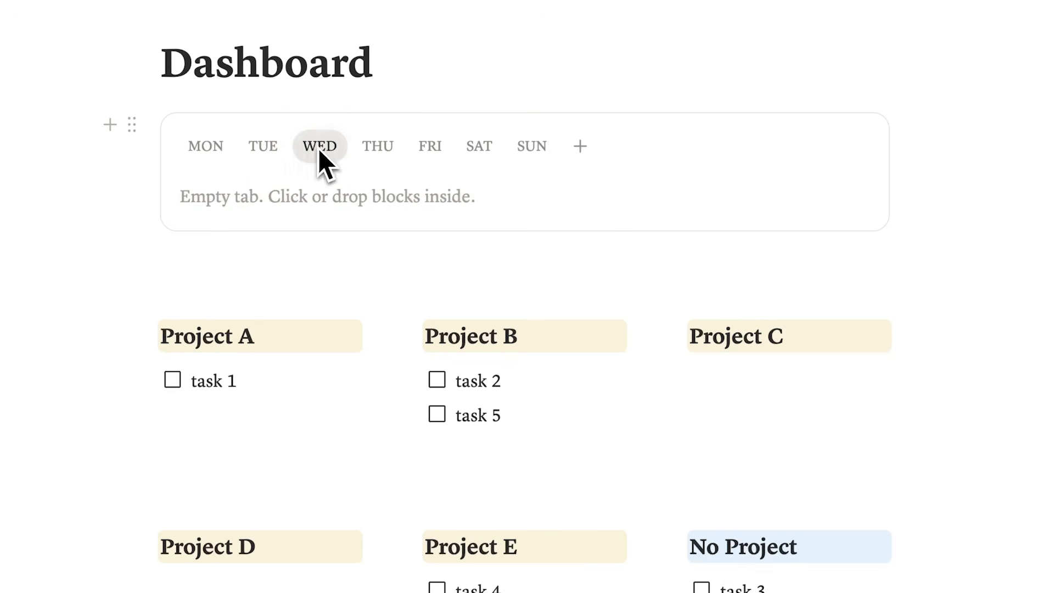
{"action": "left_click", "coordinate": [212, 151]}
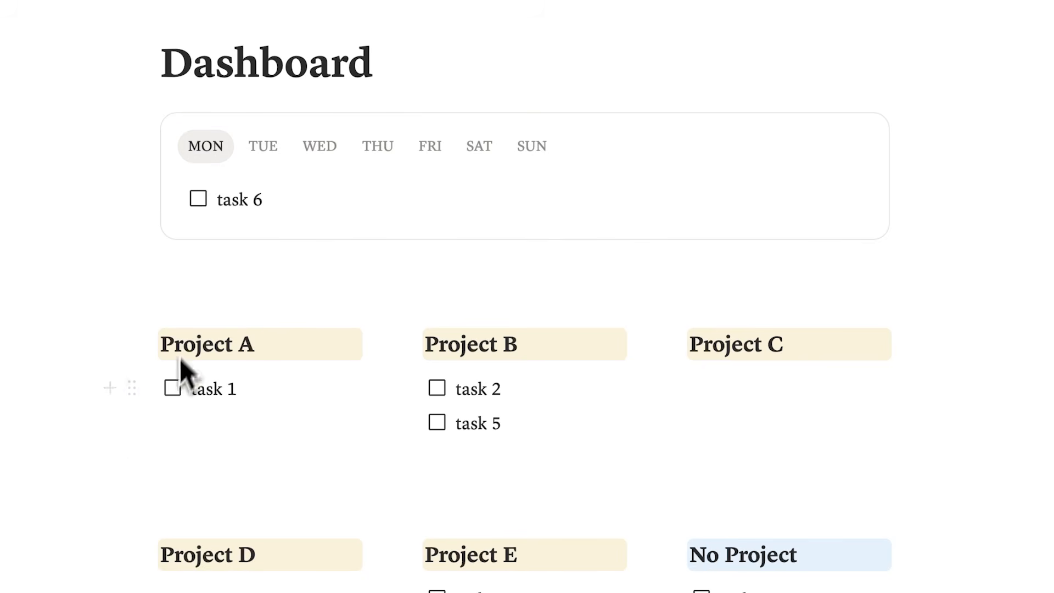
{"action": "left_click_drag", "start_coordinate": [132, 389], "coordinate": [189, 225]}
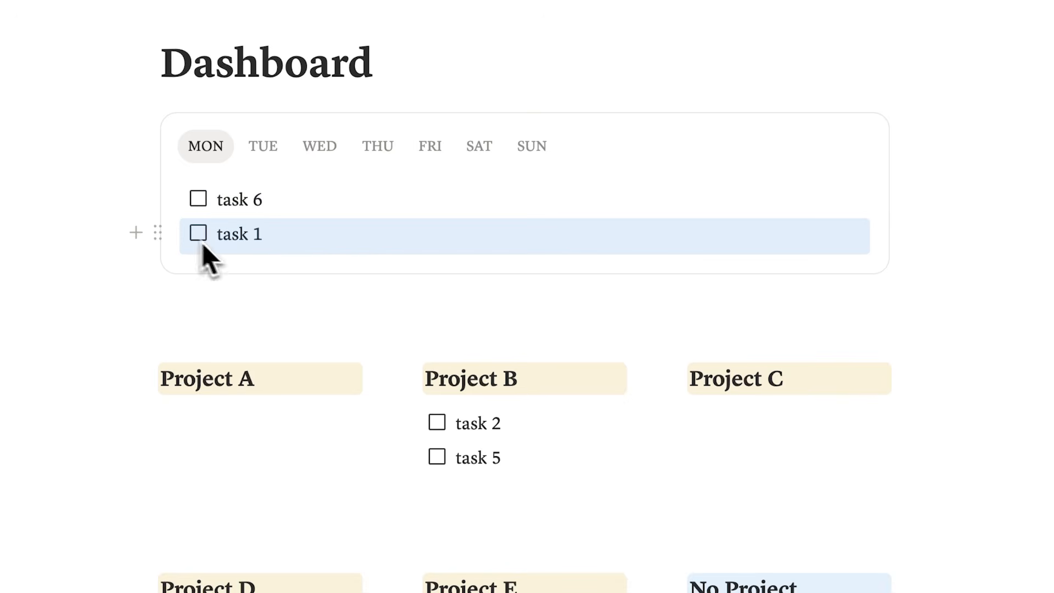
{"action": "left_click", "coordinate": [301, 247]}
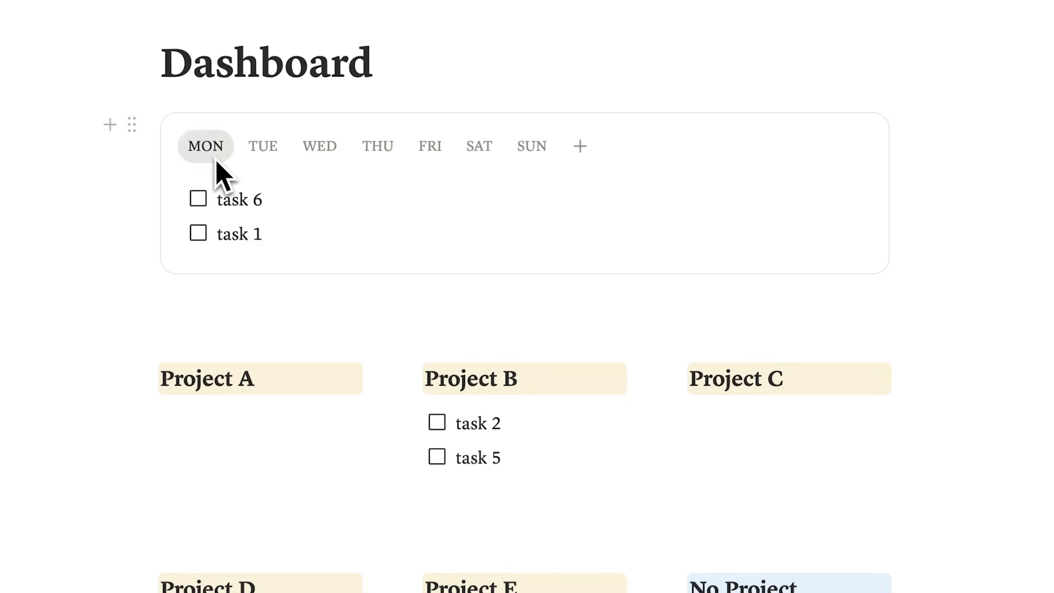
{"action": "left_click", "coordinate": [200, 239]}
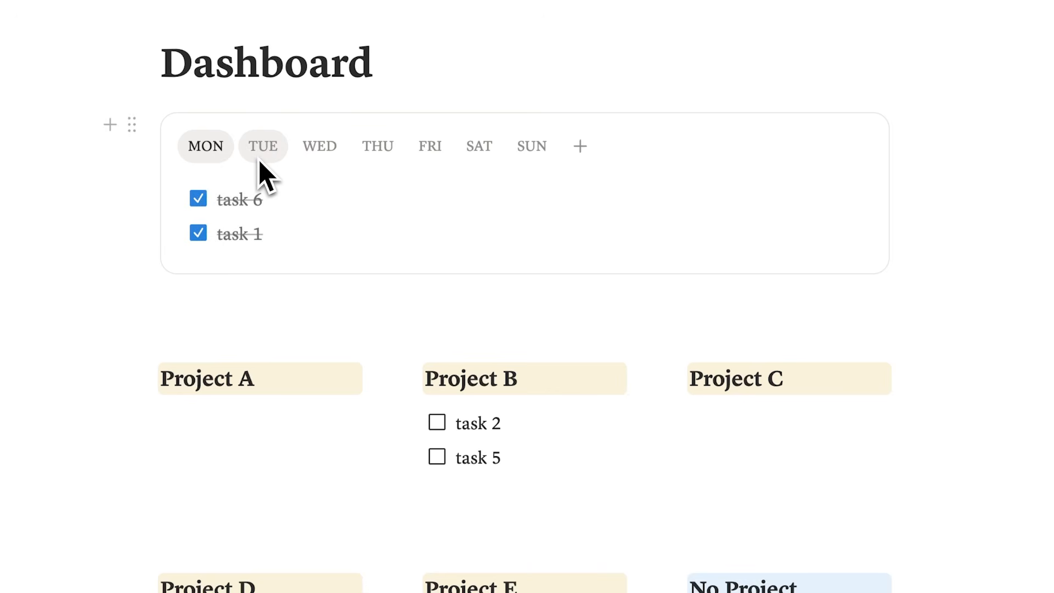
{"action": "left_click", "coordinate": [263, 175]}
Check off "Calendar" in the section checklist and add a to-do below it beginning with "Calendar Te"
{"action": "left_click_drag", "start_coordinate": [401, 379], "coordinate": [428, 371]}
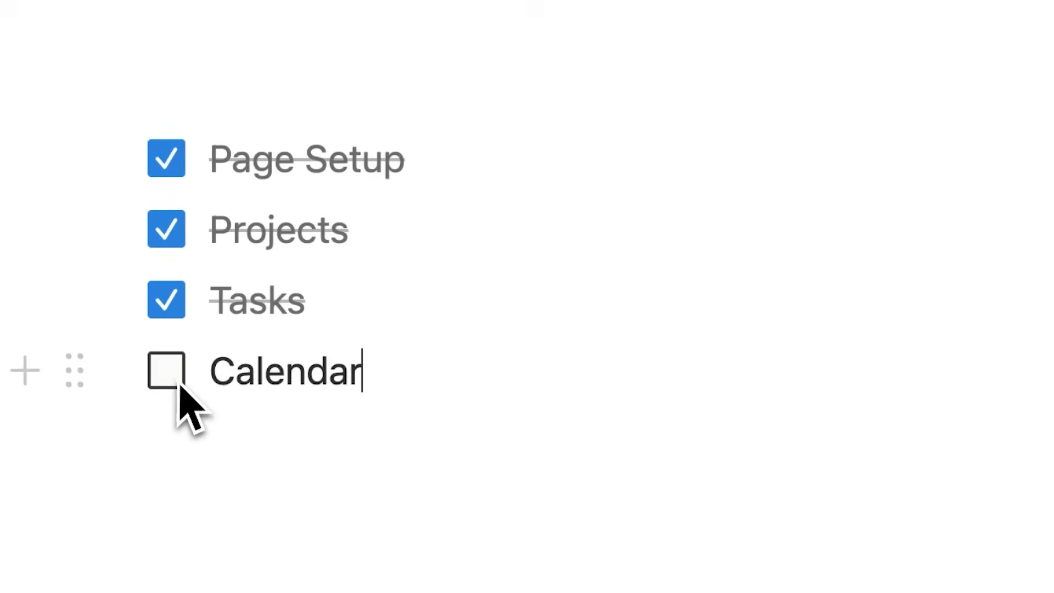
{"action": "left_click", "coordinate": [170, 382]}
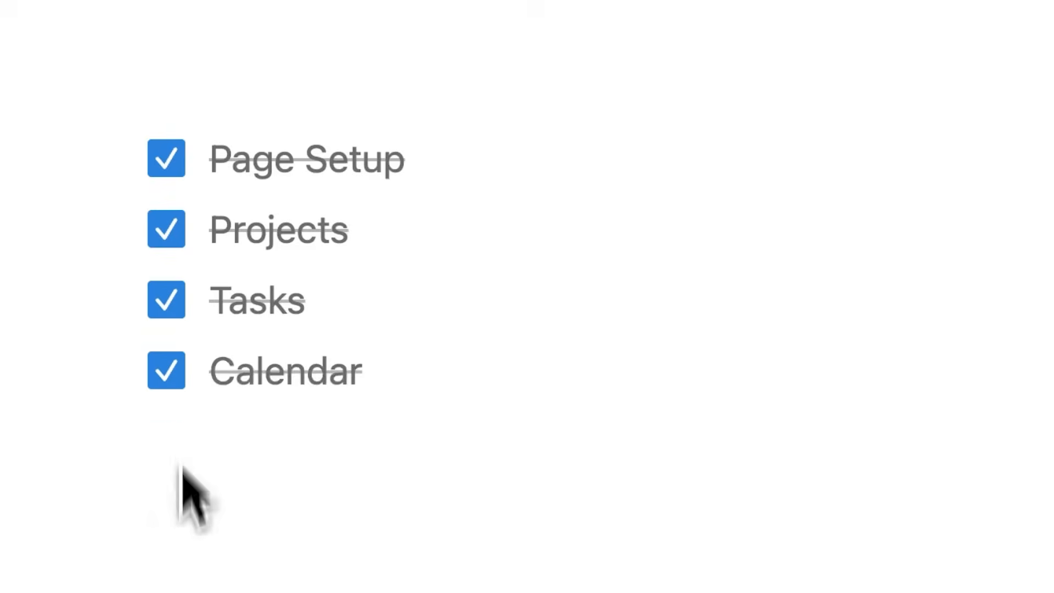
{"action": "key", "text": "Return"}
{"action": "type", "text": "Cale"}
{"action": "type", "text": "ndar Te"}
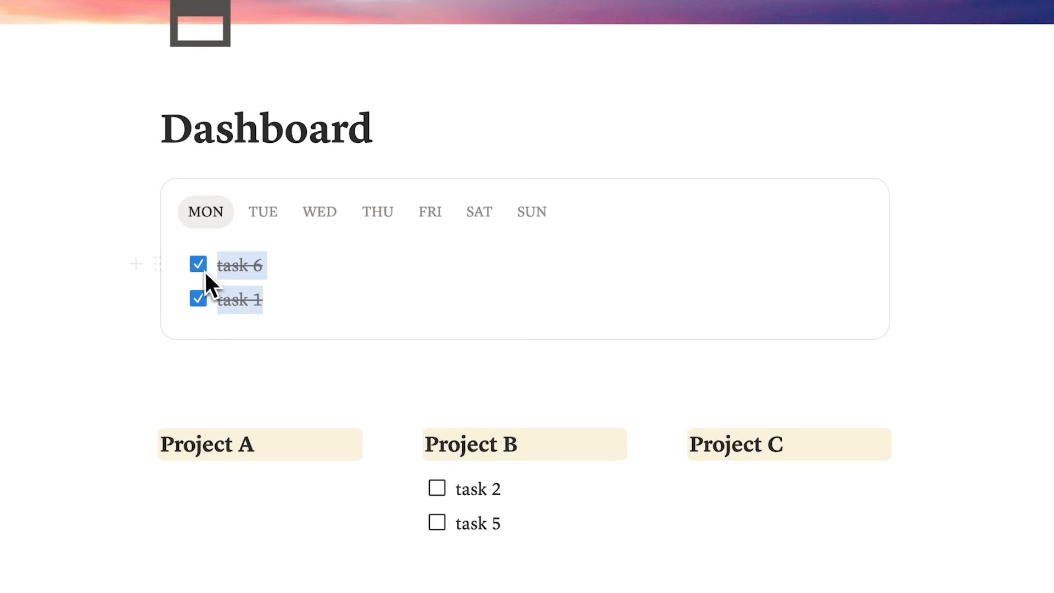
Delete the two completed to-dos from the MON tab and duplicate the emptied tabs block
{"action": "key", "text": "BackSpace"}
{"action": "key", "text": "BackSpace"}
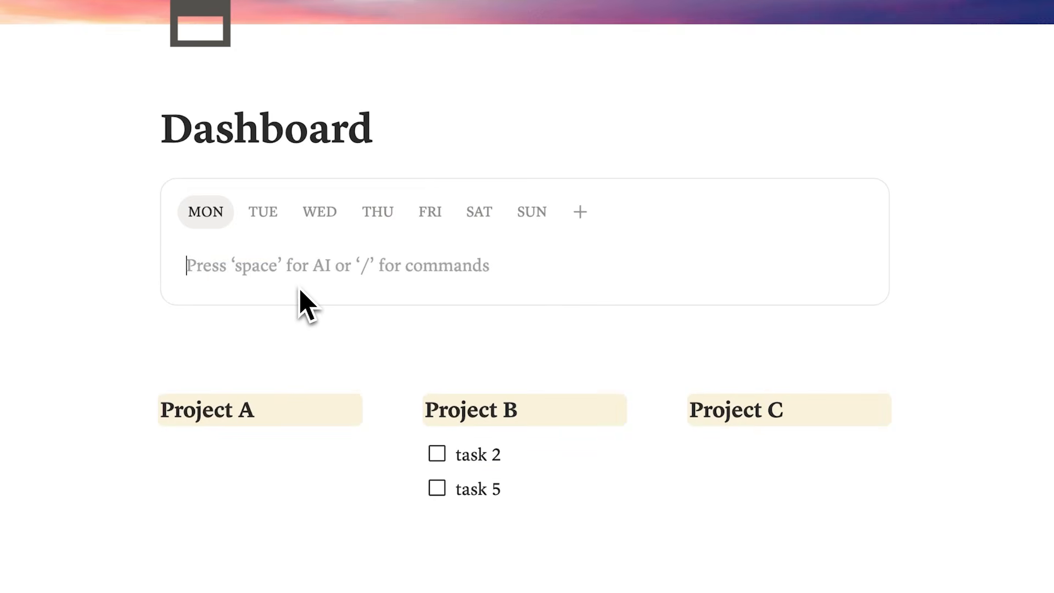
{"action": "key", "text": "BackSpace"}
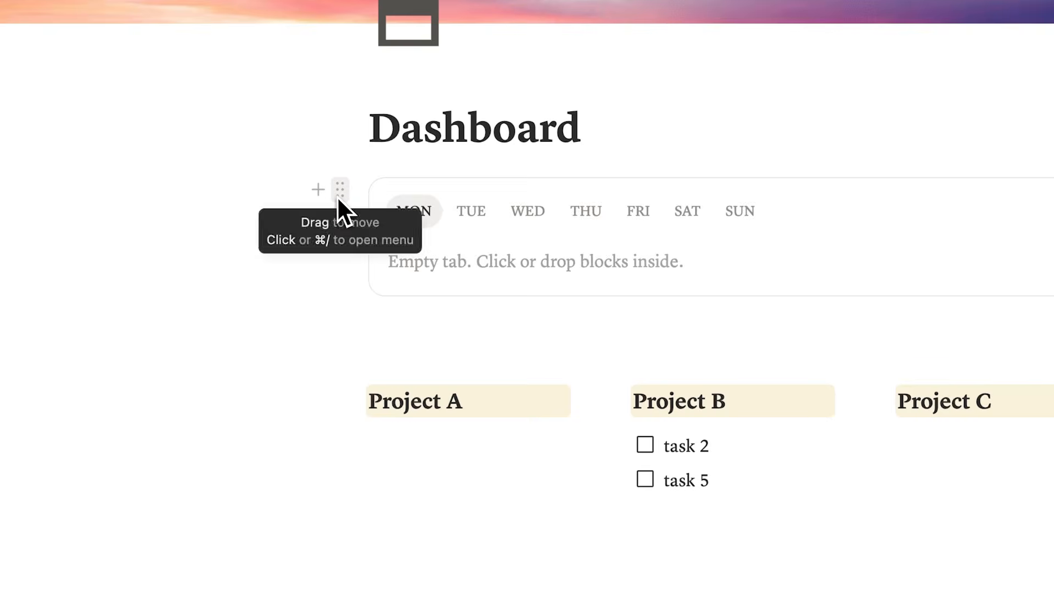
{"action": "left_click", "coordinate": [339, 197]}
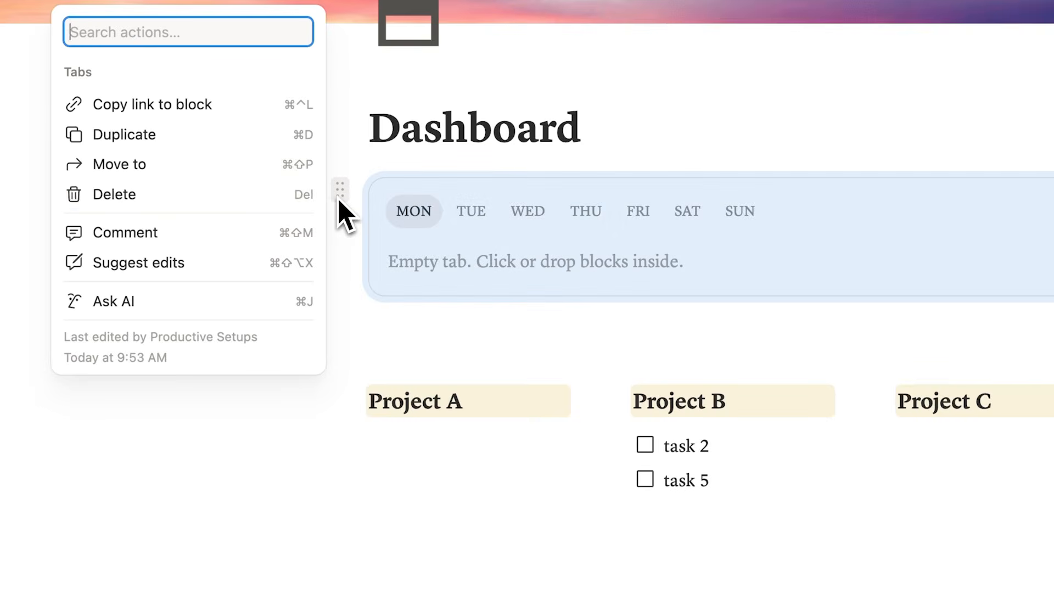
{"action": "left_click", "coordinate": [281, 144]}
Add a toggle named "template" under the Dashboard title, move one empty tabs block into it and collapse it
{"action": "key", "text": "Return"}
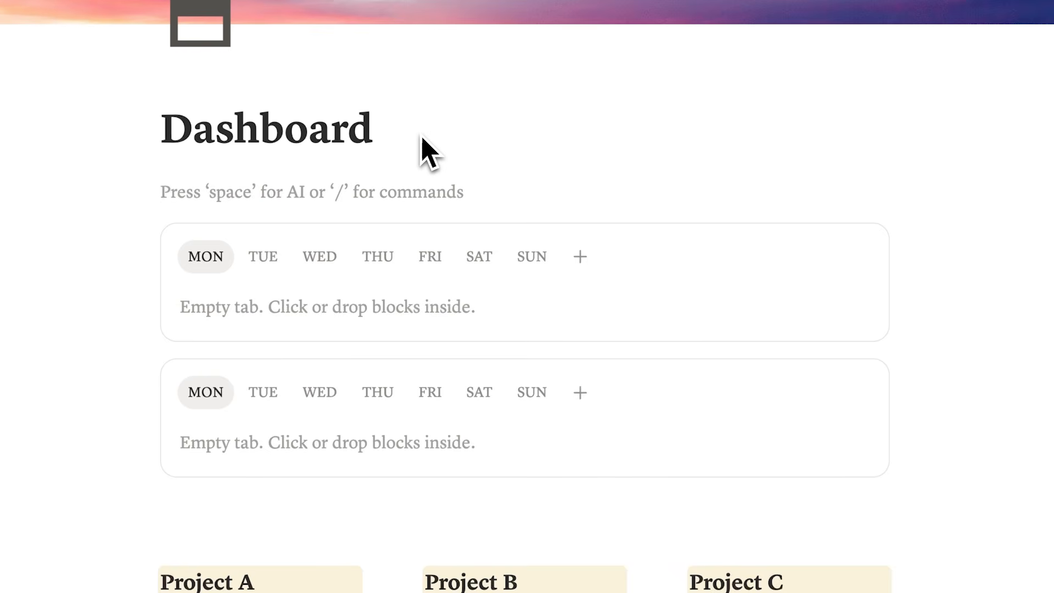
{"action": "type", "text": ">"}
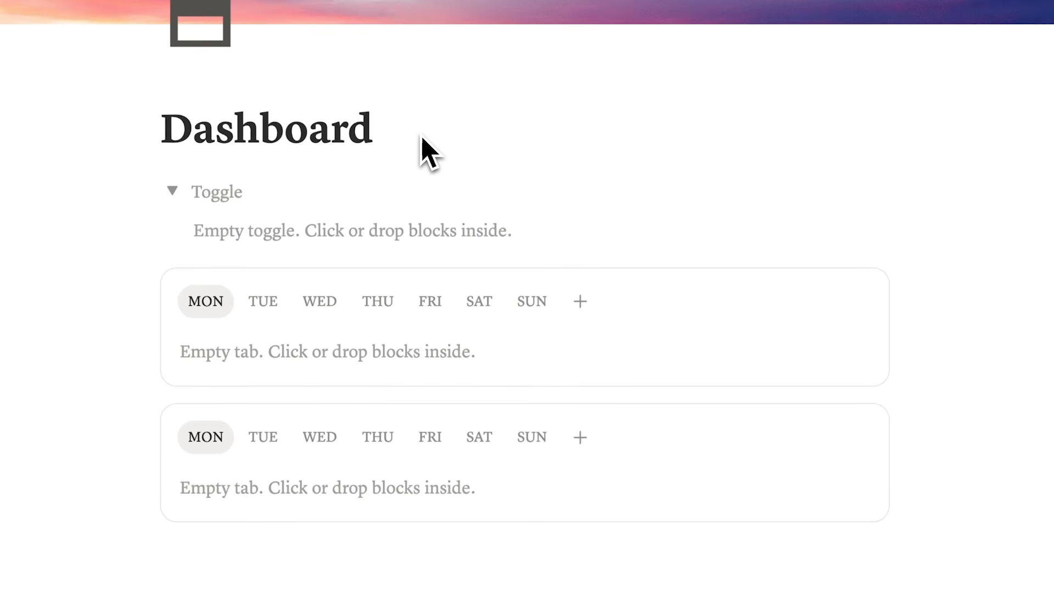
{"action": "left_click", "coordinate": [422, 140]}
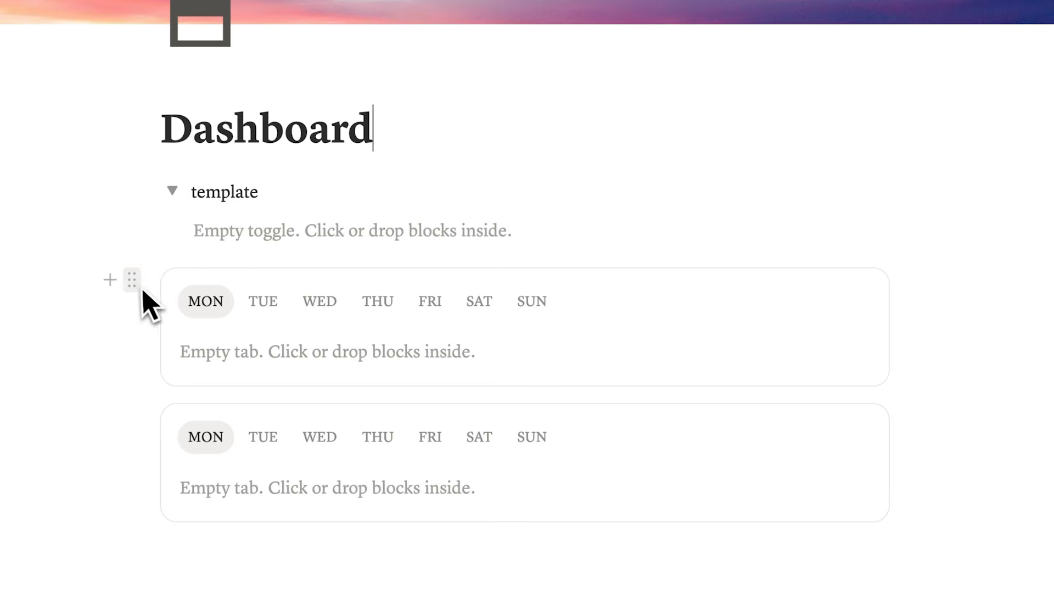
{"action": "left_click_drag", "start_coordinate": [135, 287], "coordinate": [206, 233]}
{"action": "left_click", "coordinate": [172, 190]}
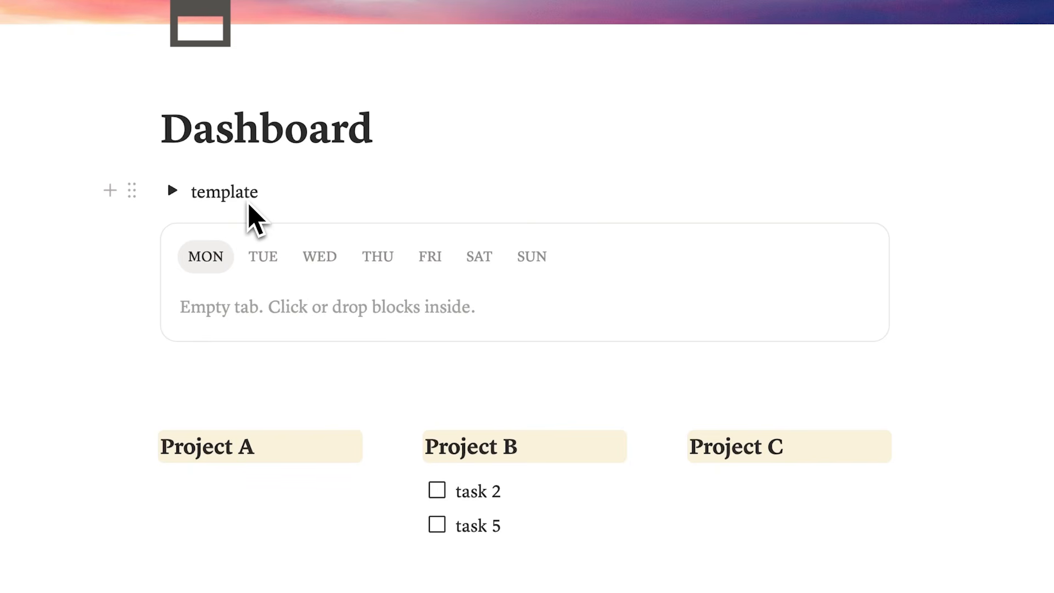
Add a "task 10" to-do inside the SUN tab of the visible tabs block and check it off
{"action": "left_click", "coordinate": [530, 256]}
{"action": "left_click", "coordinate": [353, 306]}
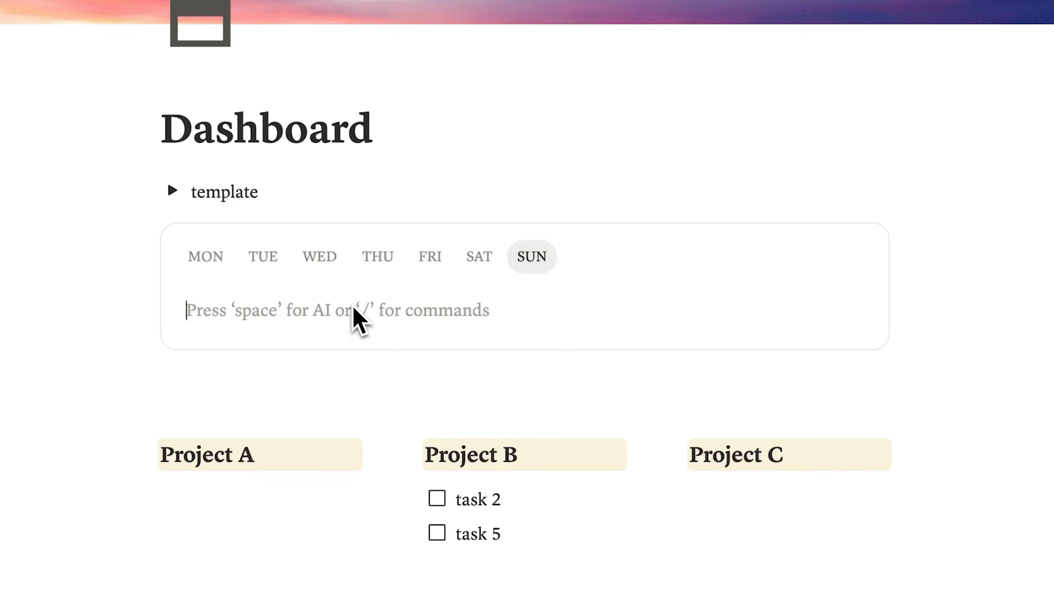
{"action": "type", "text": "/"}
{"action": "left_click", "coordinate": [306, 387]}
{"action": "type", "text": "task 10"}
{"action": "left_click", "coordinate": [198, 309]}
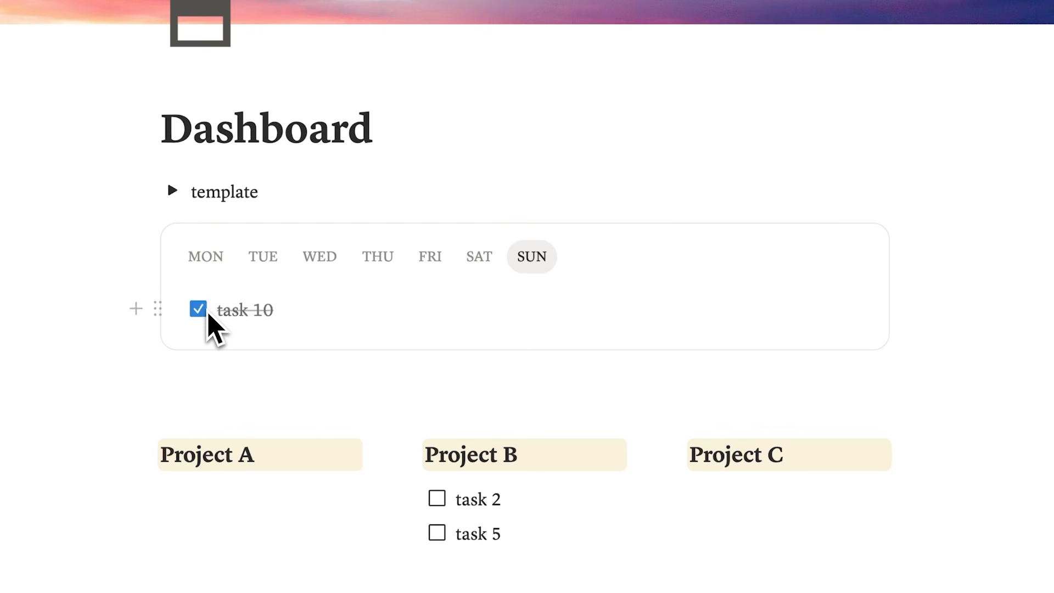
Duplicate the tabs block stored in the template toggle, place the copy directly above the current week's block and collapse the toggle
{"action": "left_click", "coordinate": [182, 197]}
{"action": "left_click", "coordinate": [163, 231]}
{"action": "left_click", "coordinate": [103, 184]}
{"action": "left_click_drag", "start_coordinate": [380, 369], "coordinate": [375, 493]}
{"action": "left_click_drag", "start_coordinate": [167, 493], "coordinate": [167, 493]}
{"action": "left_click", "coordinate": [173, 191]}
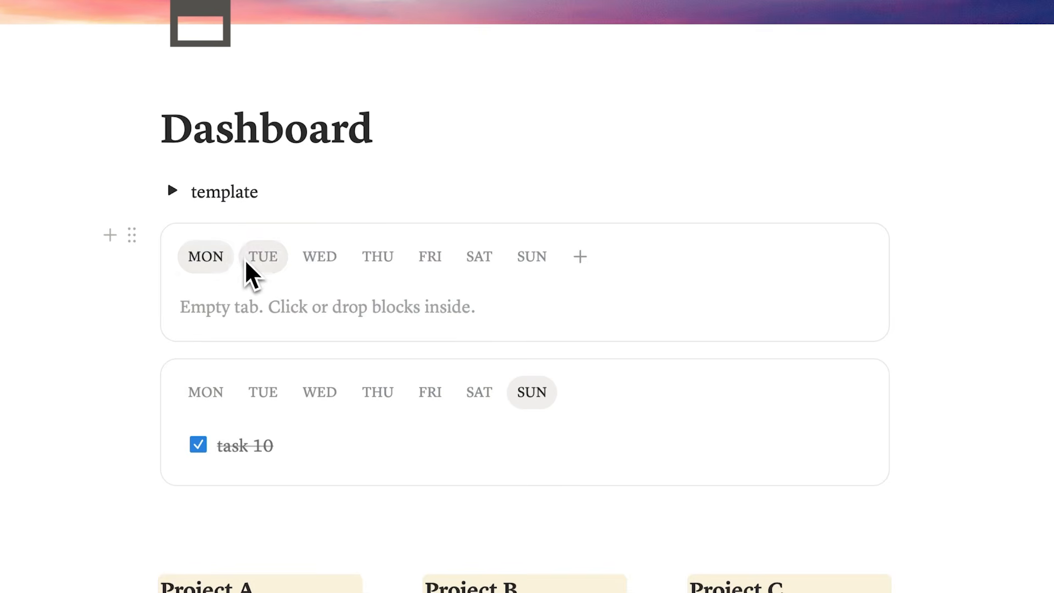
{"action": "left_click", "coordinate": [249, 258]}
{"action": "left_click", "coordinate": [334, 258]}
{"action": "left_click", "coordinate": [223, 265]}
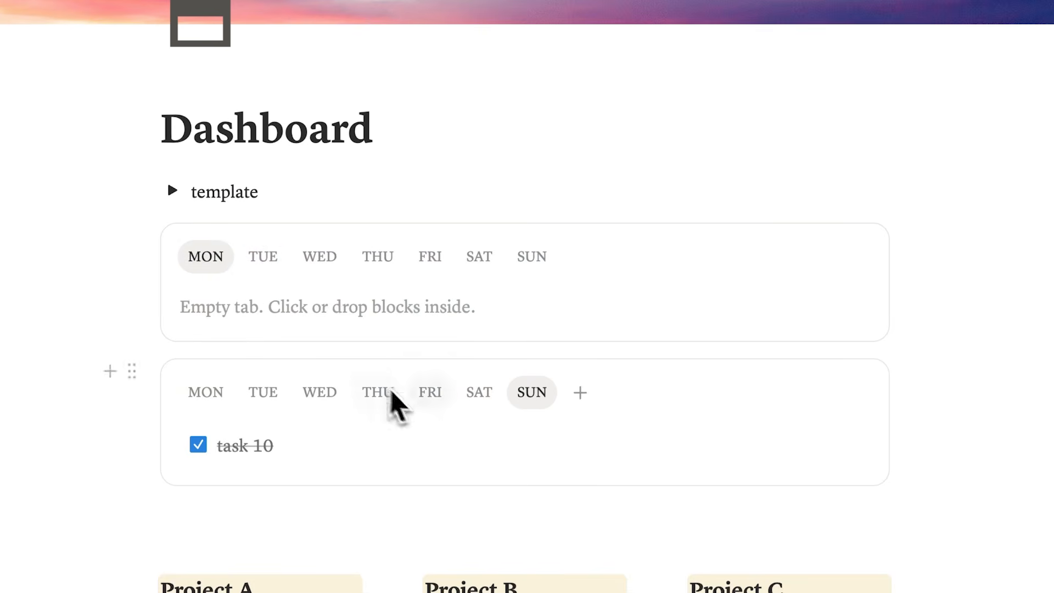
Copy both weekly tabs blocks and paste them into the empty line above the project columns
{"action": "left_click_drag", "start_coordinate": [974, 470], "coordinate": [659, 273]}
{"action": "key", "text": "ctrl+c"}
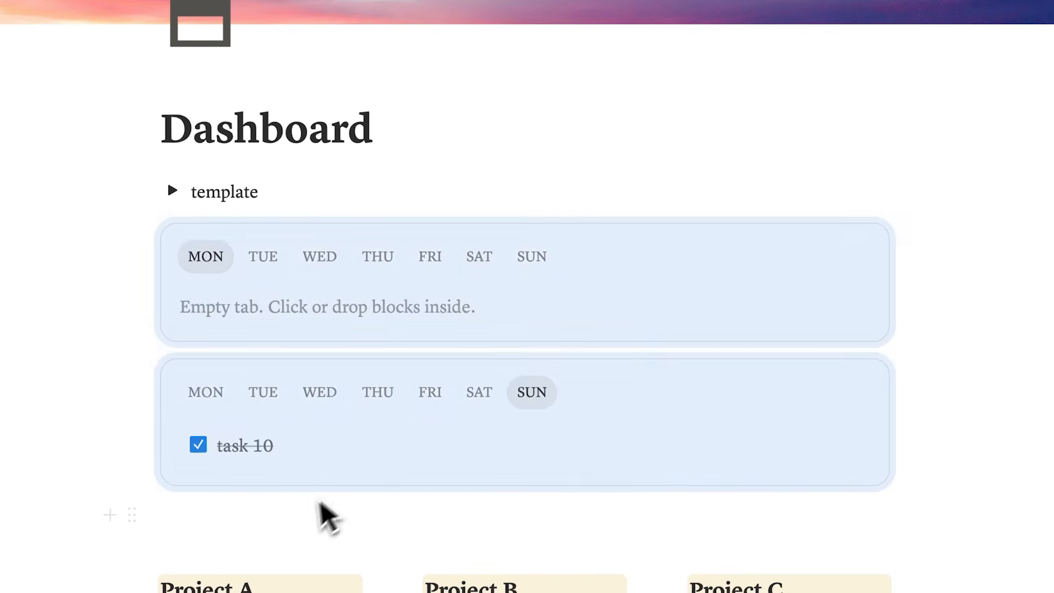
{"action": "left_click", "coordinate": [316, 516]}
{"action": "key", "text": "ctrl+v"}
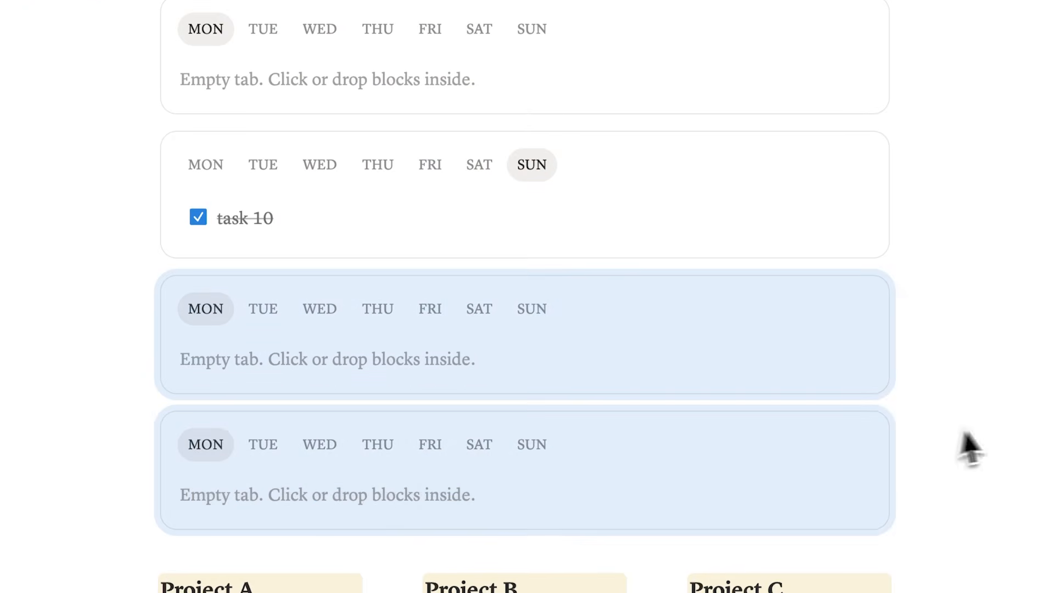
{"action": "left_click", "coordinate": [965, 430]}
Insert a sub-page named "Archive" below the template toggle and give it the wastebasket emoji as its icon
{"action": "scroll", "coordinate": [994, 420], "scroll_direction": "up", "scroll_amount": 2}
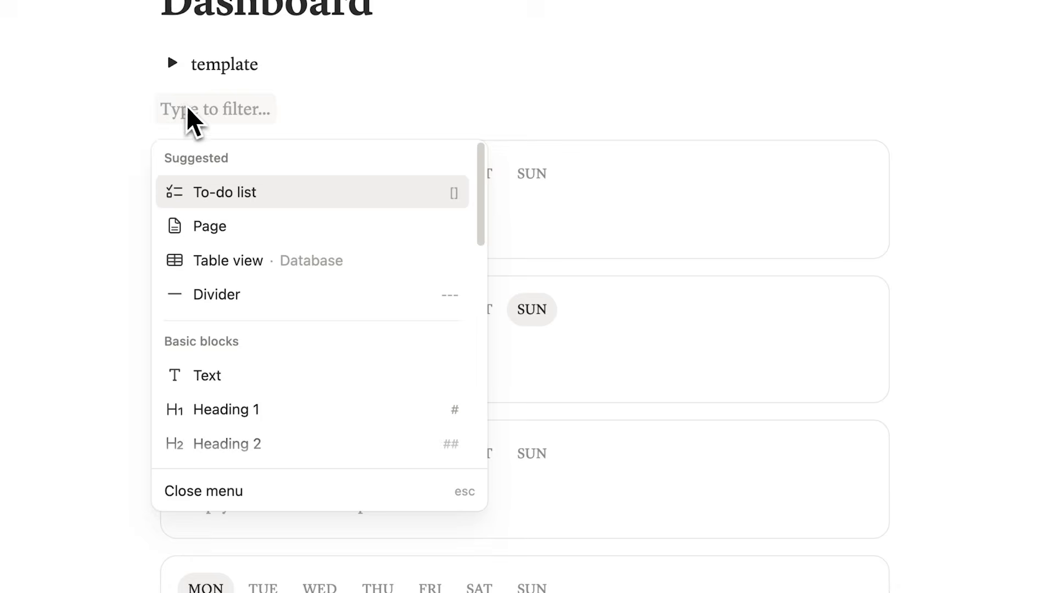
{"action": "key", "text": "Escape"}
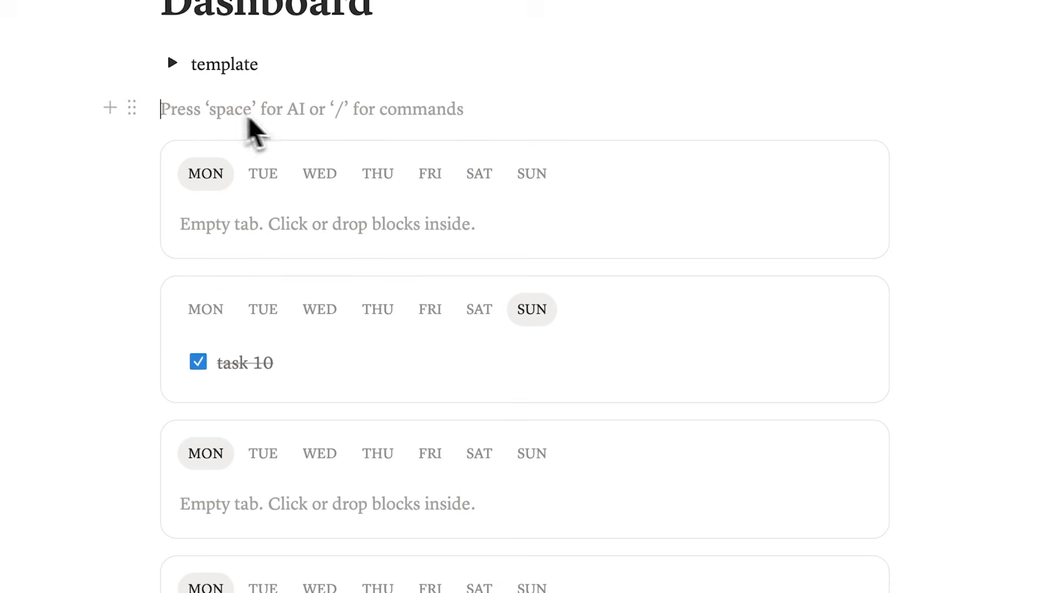
{"action": "key", "text": "Return"}
{"action": "key", "text": "BackSpace"}
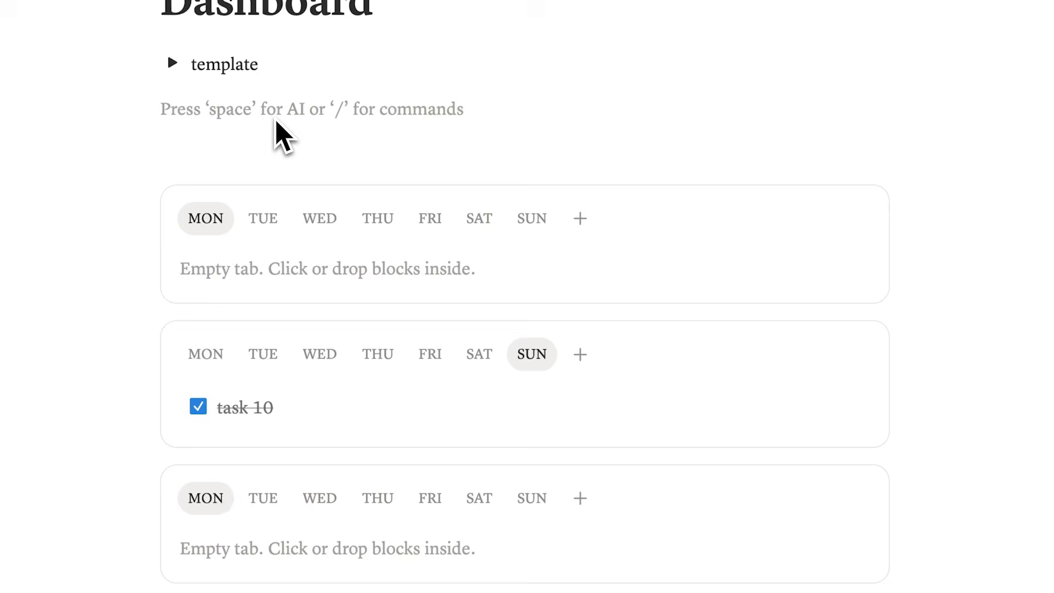
{"action": "type", "text": "/"}
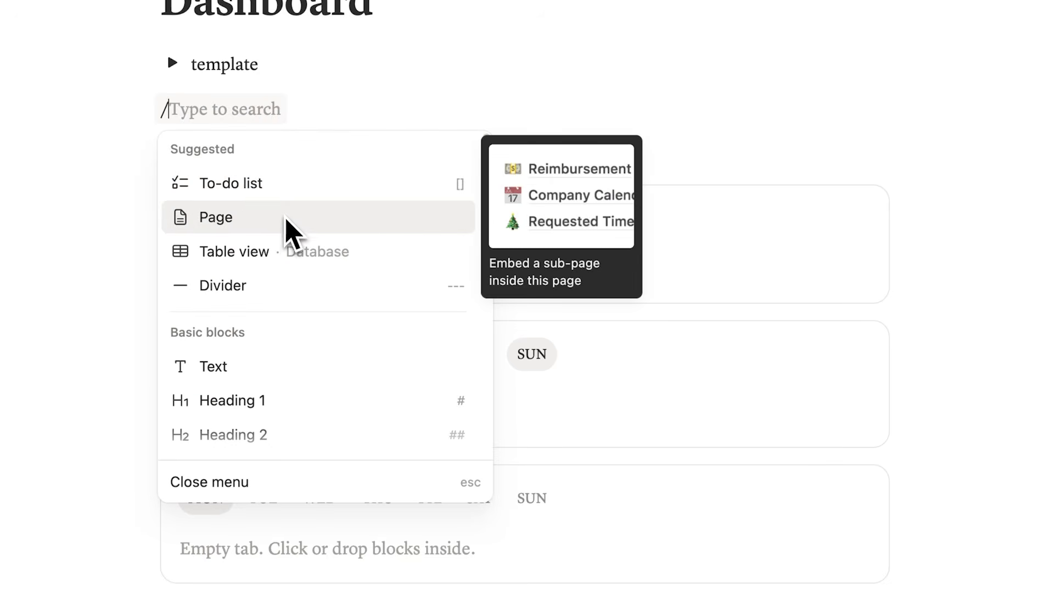
{"action": "left_click", "coordinate": [285, 221]}
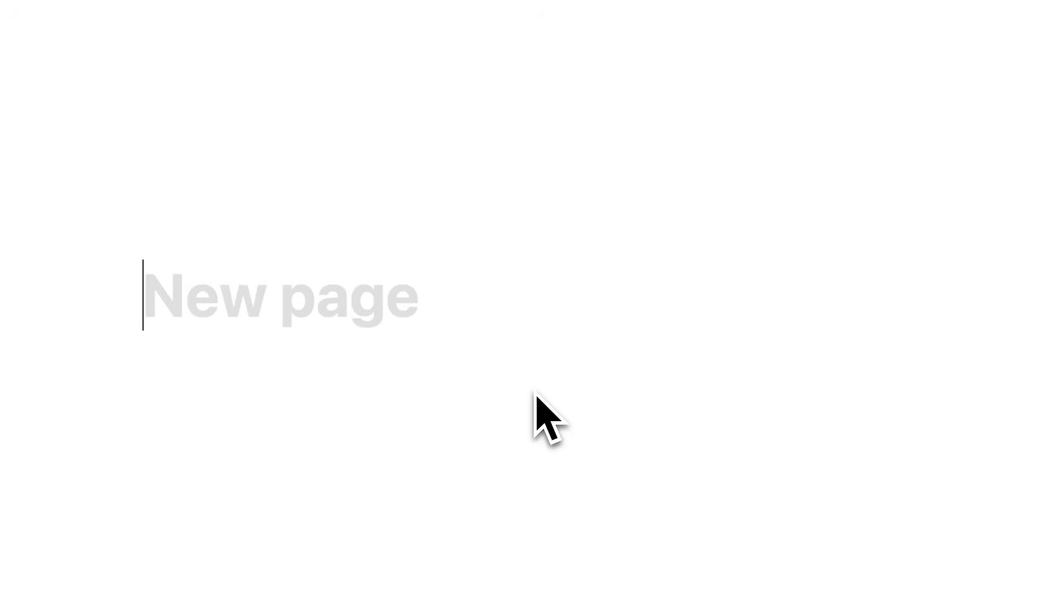
{"action": "type", "text": "Archive"}
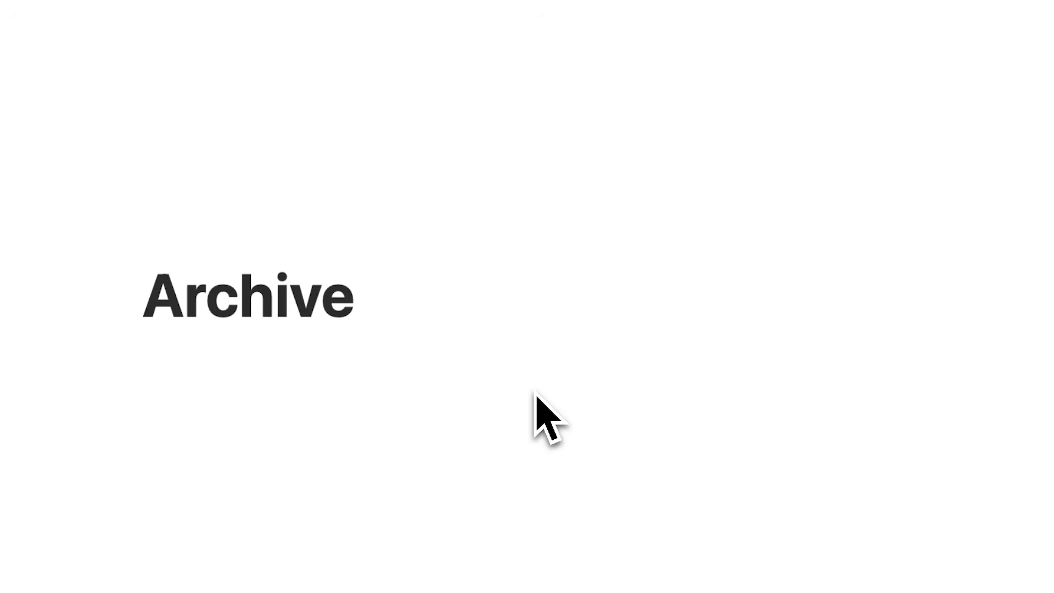
{"action": "left_click", "coordinate": [156, 242]}
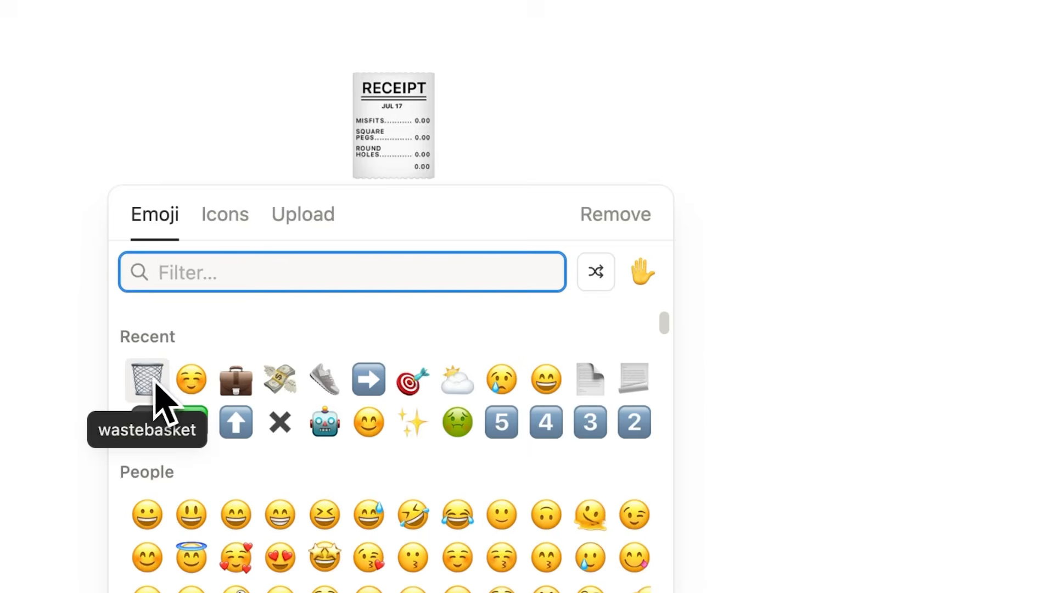
{"action": "left_click", "coordinate": [151, 384]}
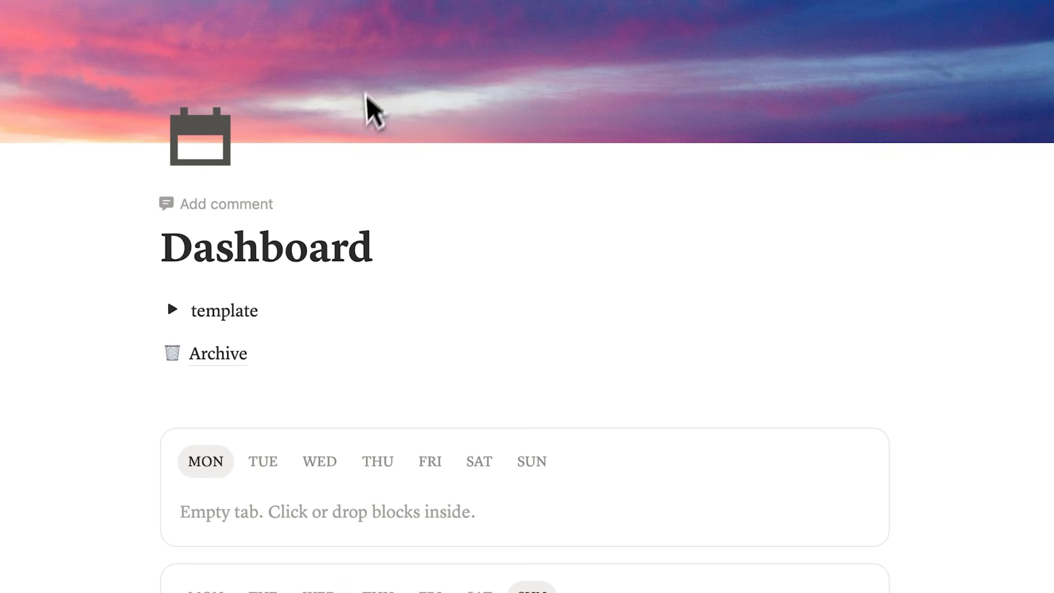
Move the tabs block holding "task 10" and the two empty blocks below it into the Archive page, and open that page
{"action": "mouse_move", "coordinate": [220, 369]}
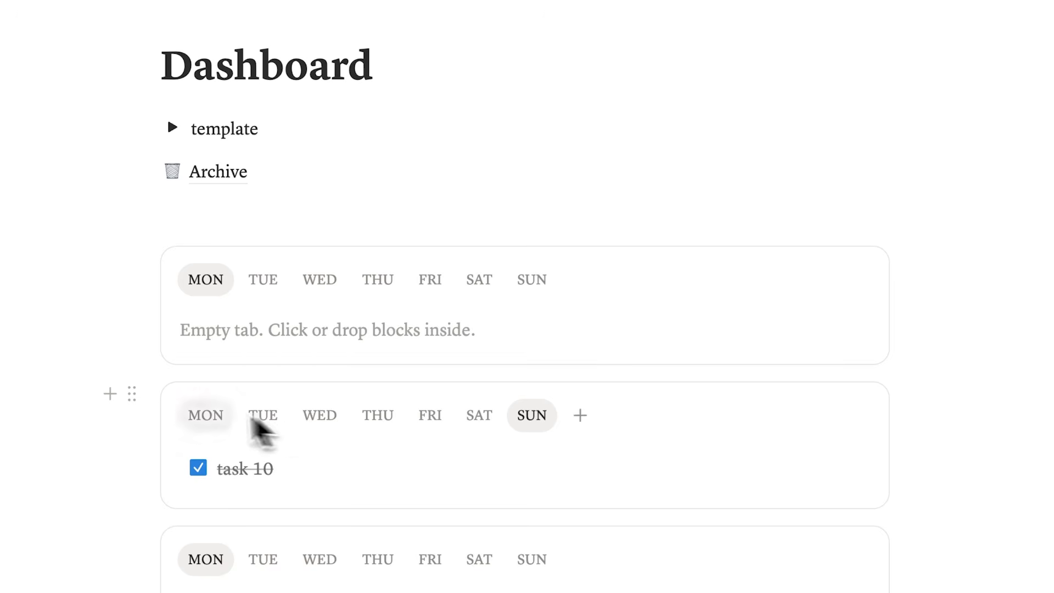
{"action": "left_click_drag", "start_coordinate": [132, 394], "coordinate": [226, 188]}
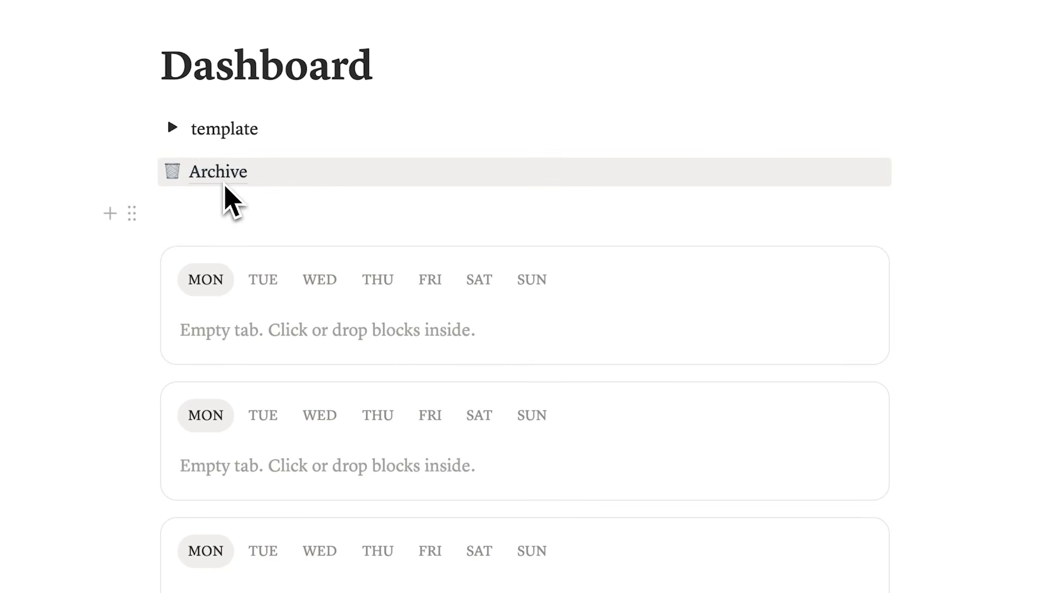
{"action": "left_click_drag", "start_coordinate": [144, 394], "coordinate": [218, 189]}
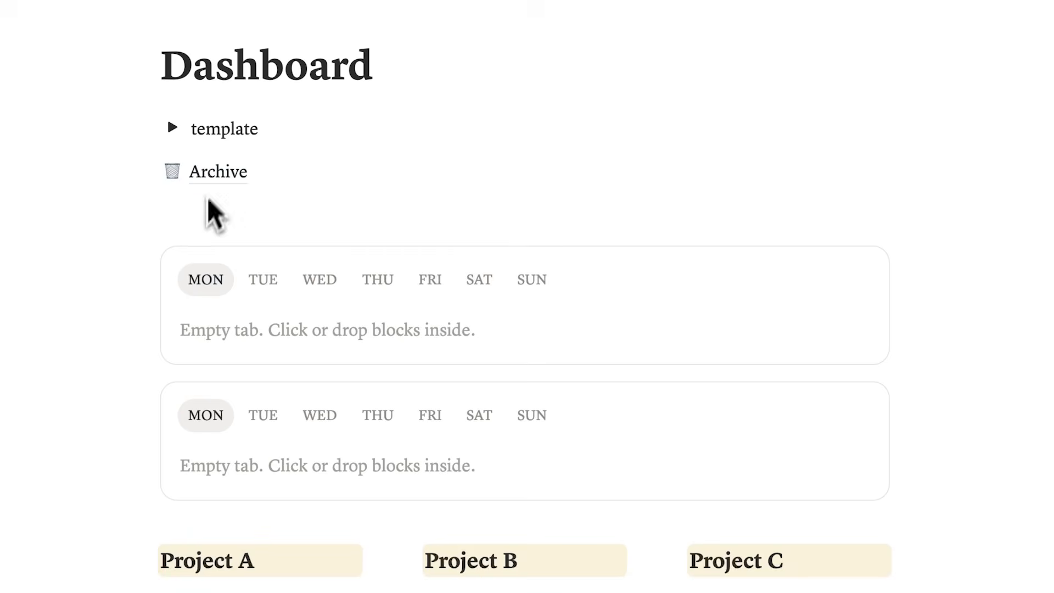
{"action": "left_click_drag", "start_coordinate": [137, 398], "coordinate": [217, 190]}
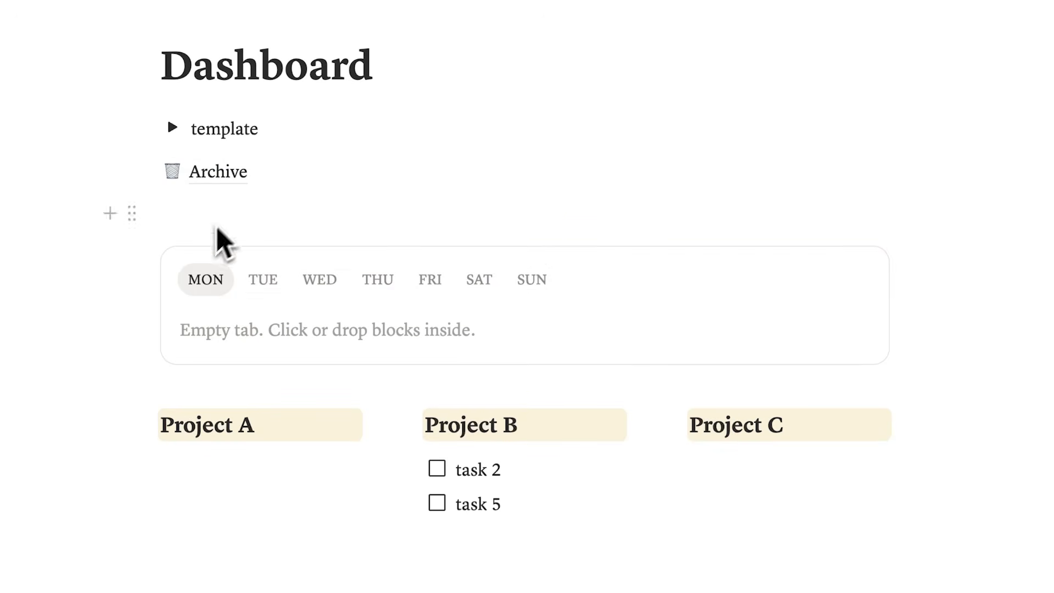
{"action": "left_click_drag", "start_coordinate": [137, 265], "coordinate": [167, 259]}
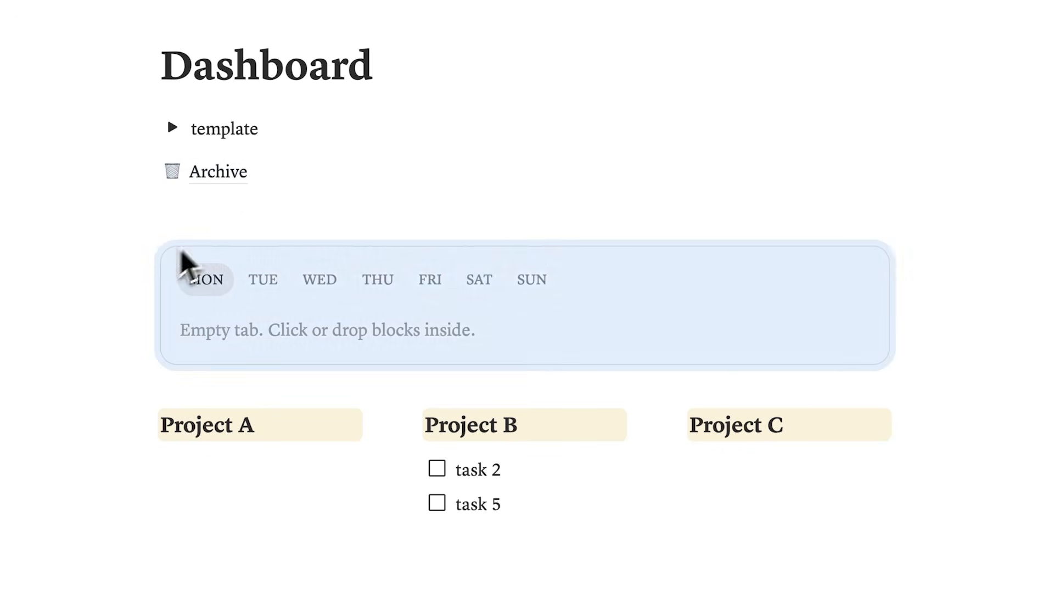
{"action": "left_click", "coordinate": [242, 186]}
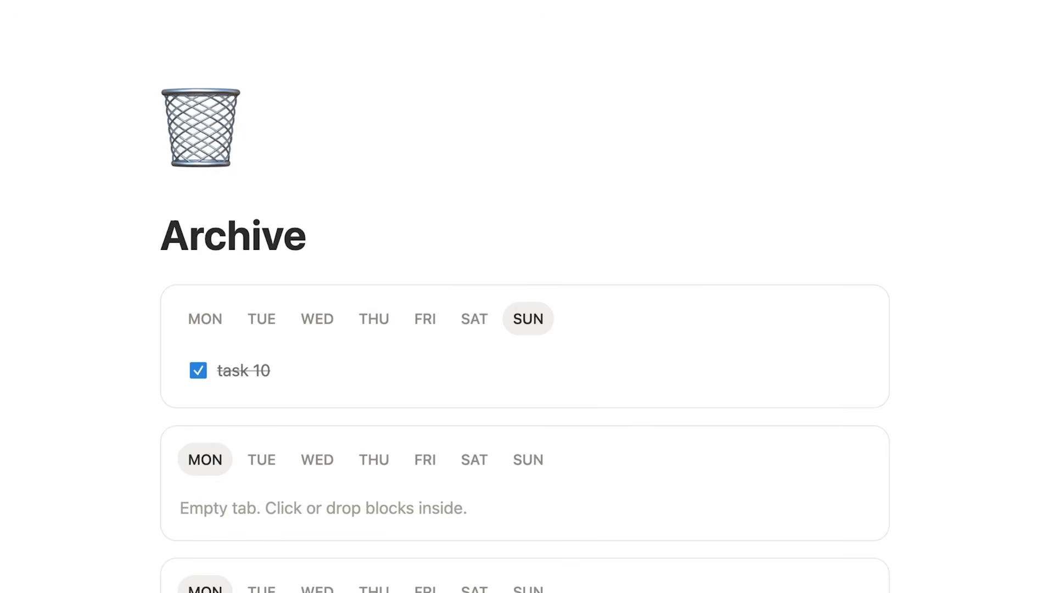
Return from the Archive page to the Dashboard and rename the first two weekly tabs "MON 11 May" and "TUE 12"
{"action": "scroll", "coordinate": [460, 536], "scroll_direction": "down", "scroll_amount": 3}
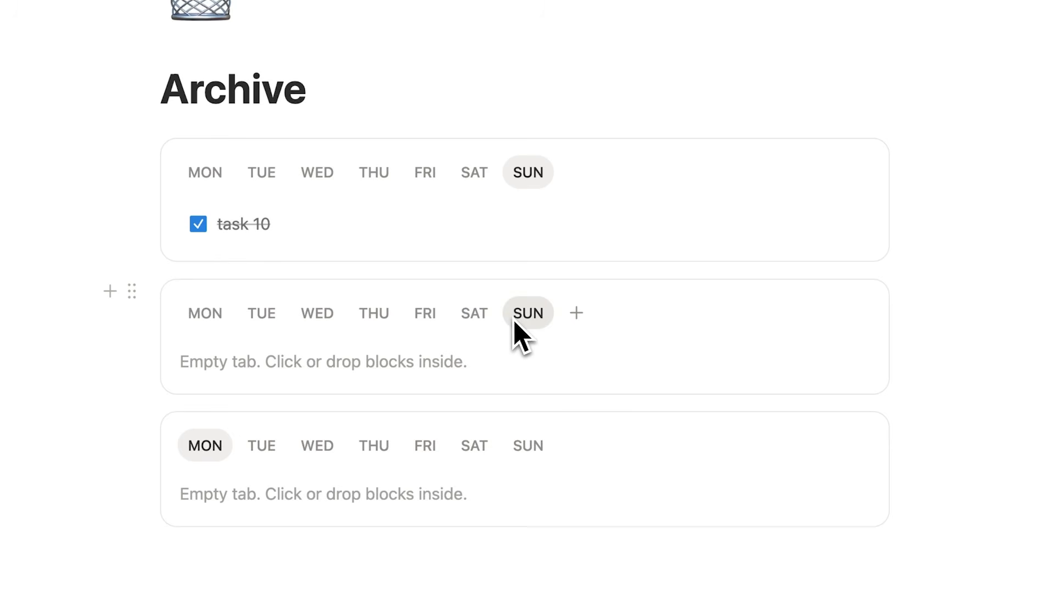
{"action": "scroll", "coordinate": [519, 324], "scroll_direction": "up", "scroll_amount": 3}
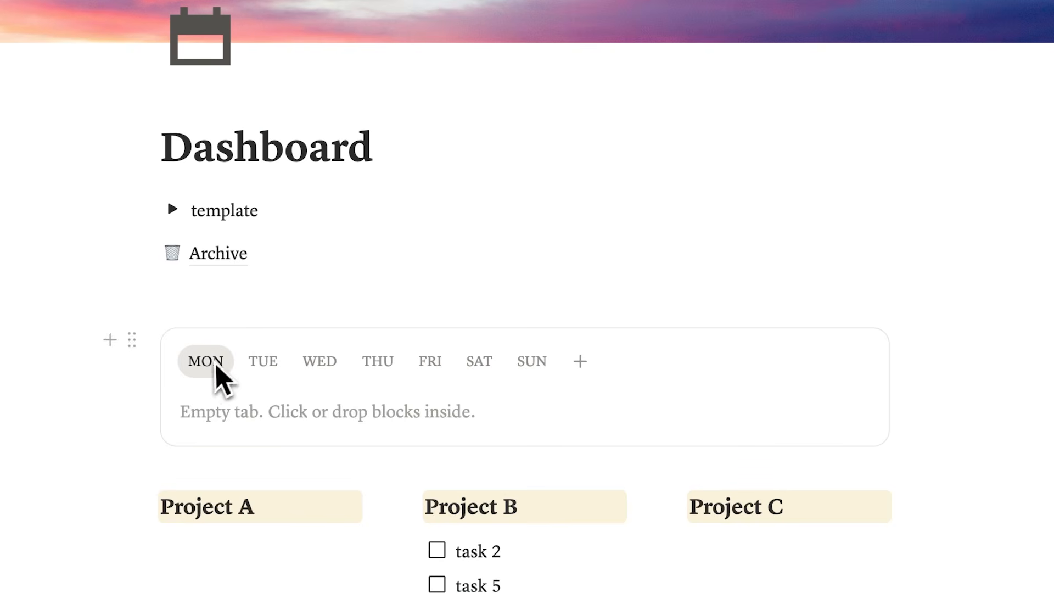
{"action": "left_click", "coordinate": [211, 366]}
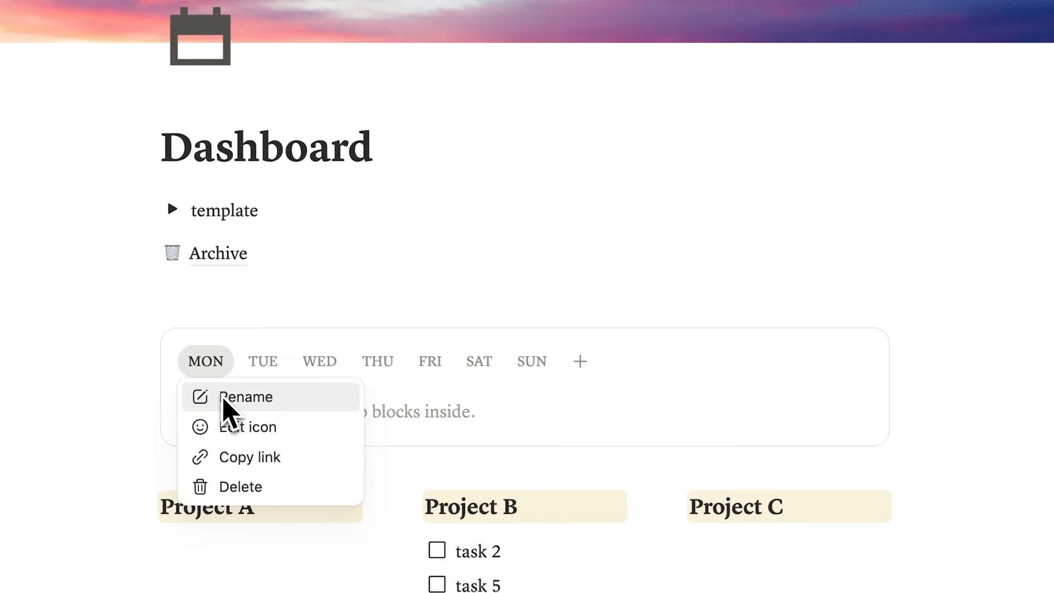
{"action": "left_click", "coordinate": [224, 396]}
{"action": "key", "text": "Right"}
{"action": "type", "text": "11 May"}
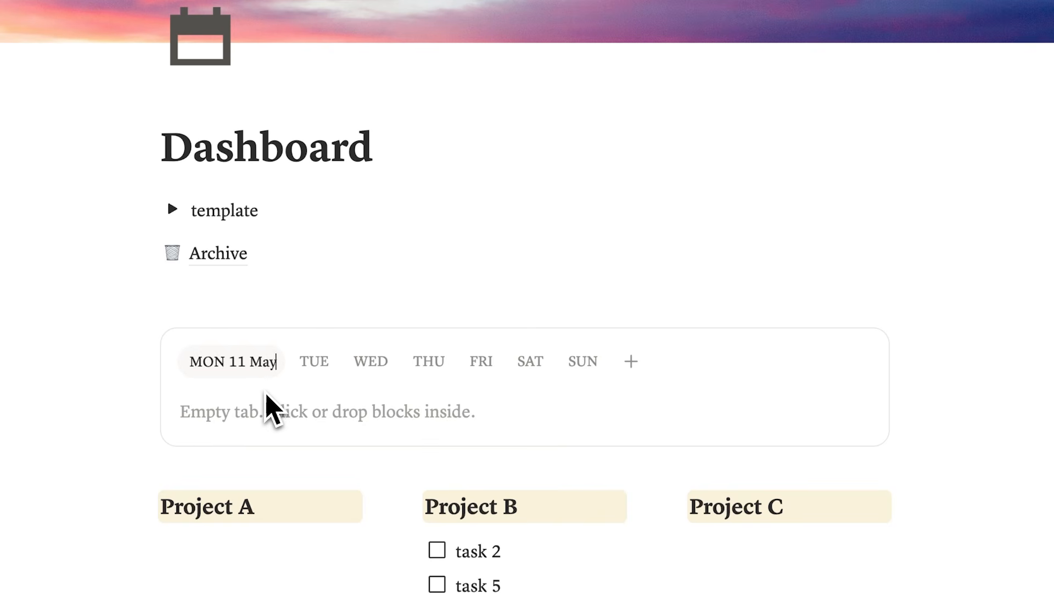
{"action": "type", "text": "12"}
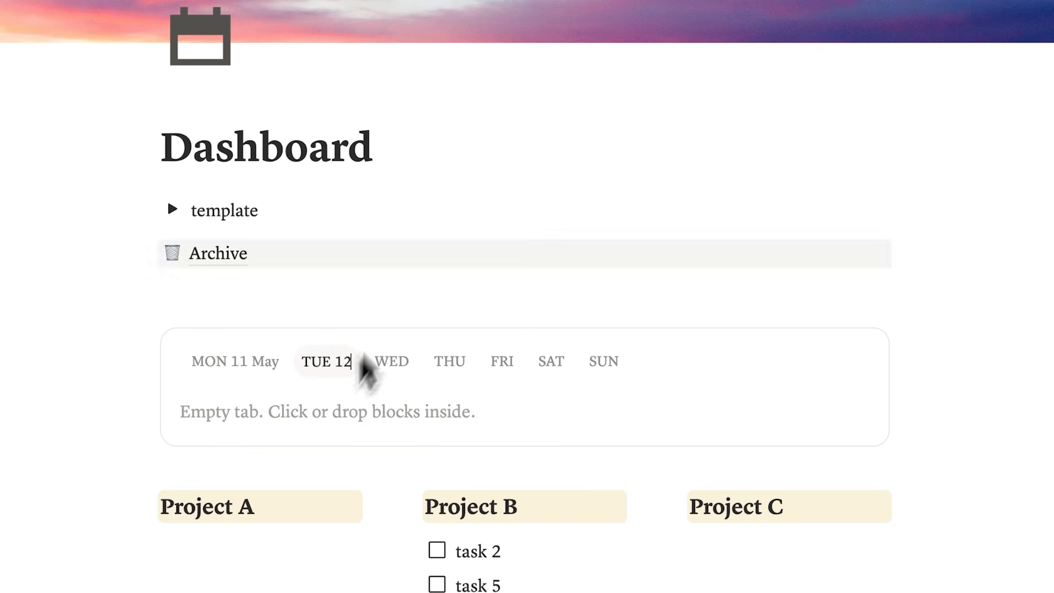
{"action": "left_click", "coordinate": [450, 146]}
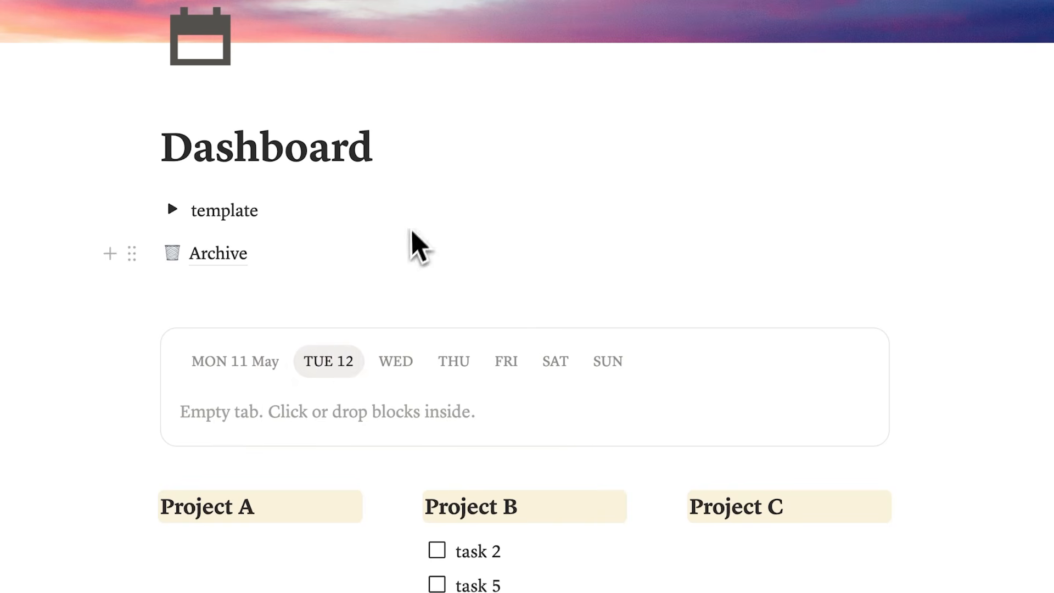
Switch through the Monday, Tuesday and Wednesday tabs and look over the whole dashboard down to the project columns
{"action": "left_click", "coordinate": [277, 363]}
{"action": "left_click", "coordinate": [313, 364]}
{"action": "left_click", "coordinate": [415, 368]}
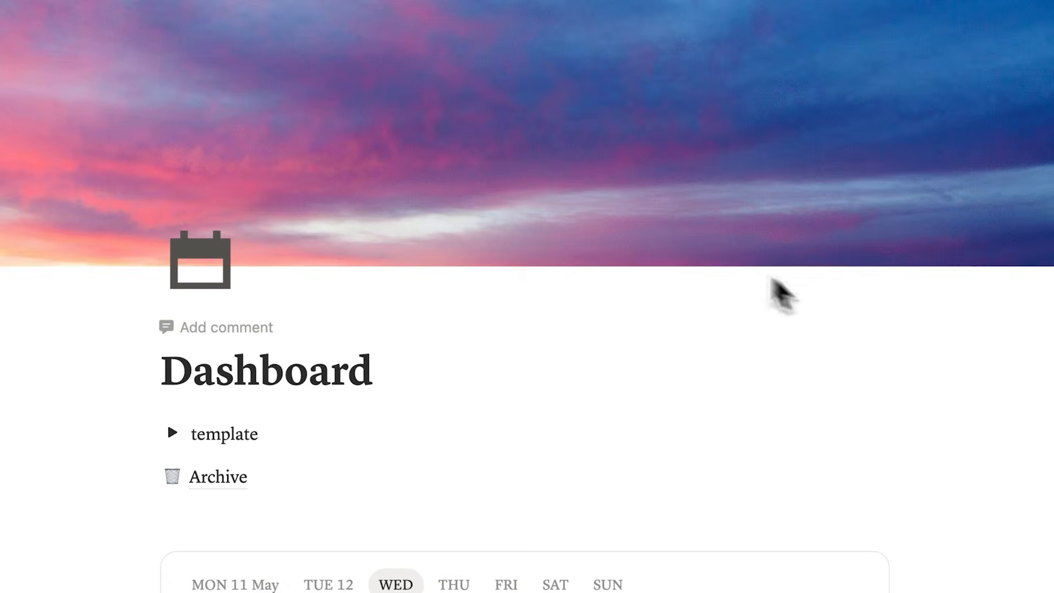
{"action": "scroll", "coordinate": [153, 294], "scroll_direction": "down", "scroll_amount": 10}
{"action": "scroll", "coordinate": [884, 400], "scroll_direction": "up", "scroll_amount": 10}
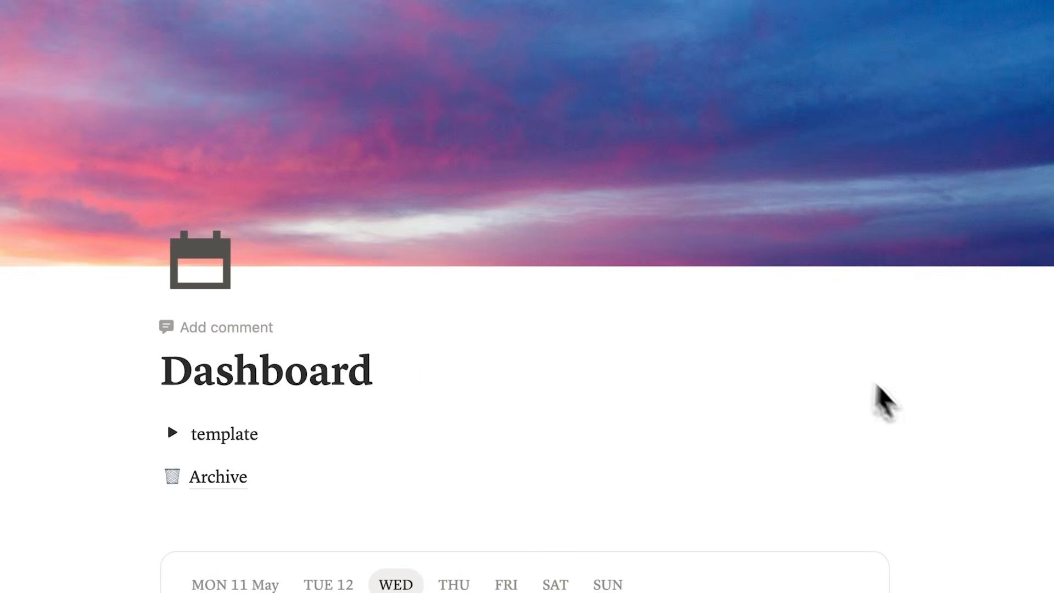
{"action": "scroll", "coordinate": [640, 318], "scroll_direction": "down", "scroll_amount": 10}
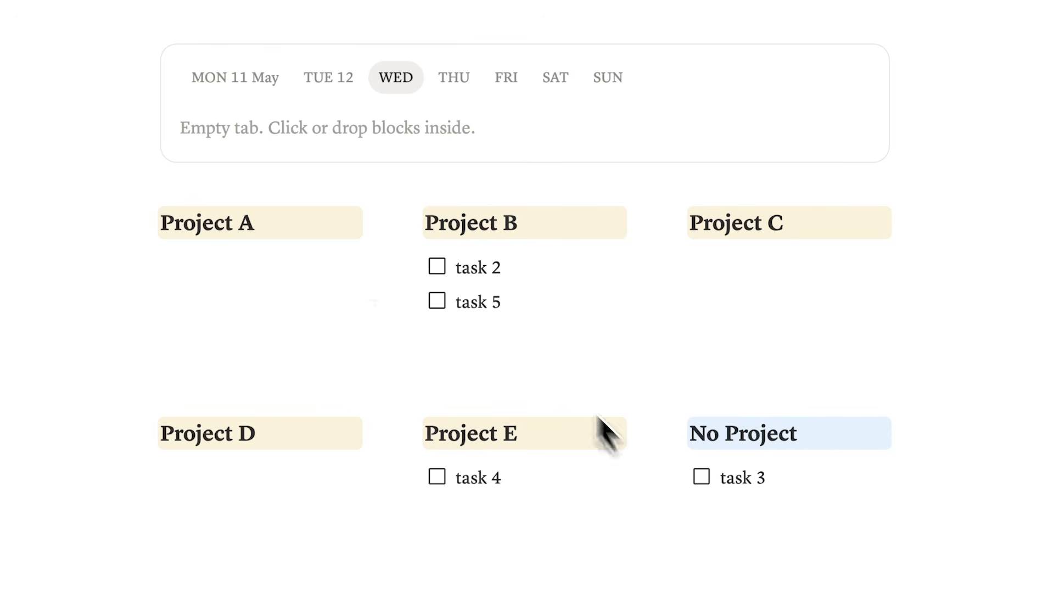
Show the "MON 11 May" tab and add the to-dos "task 11" under Project D and "task 12" under No Project
{"action": "left_click", "coordinate": [261, 84]}
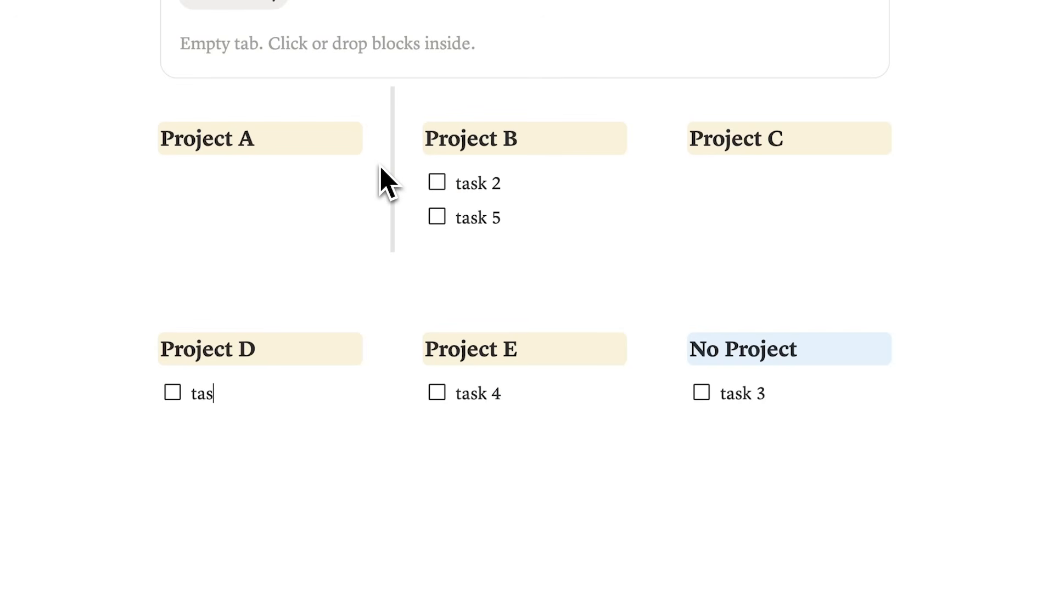
{"action": "type", "text": "t"}
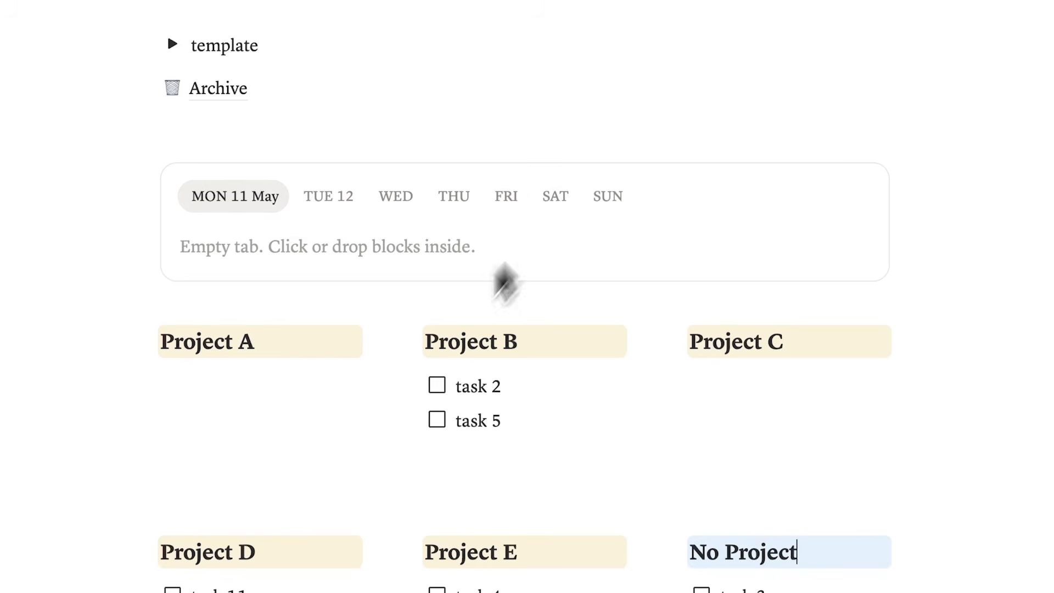
Move "task 11" and "task 12" into the "MON 11 May" tab and check off "task 12"
{"action": "scroll", "coordinate": [329, 494], "scroll_direction": "down", "scroll_amount": 3}
{"action": "left_click_drag", "start_coordinate": [132, 474], "coordinate": [250, 165]}
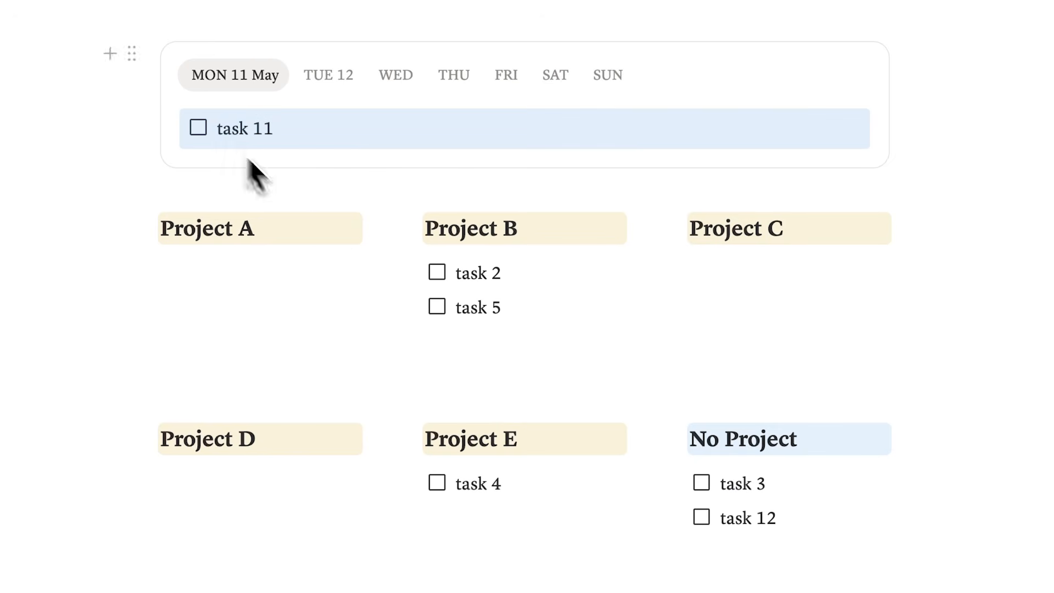
{"action": "left_click_drag", "start_coordinate": [663, 517], "coordinate": [214, 299]}
{"action": "scroll", "coordinate": [209, 308], "scroll_direction": "up", "scroll_amount": 1}
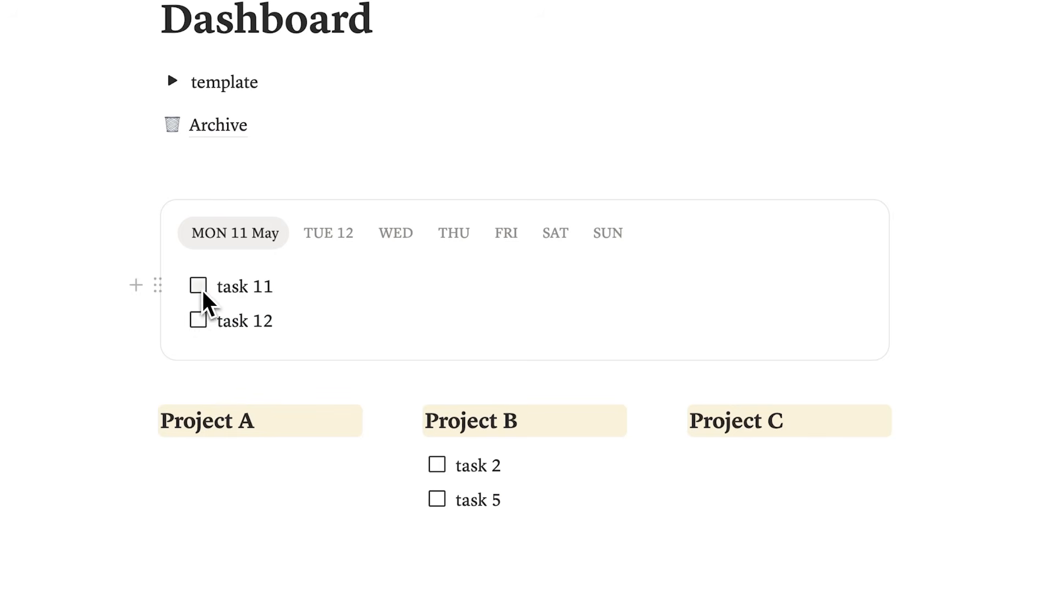
{"action": "left_click", "coordinate": [199, 320]}
{"action": "scroll", "coordinate": [306, 389], "scroll_direction": "down", "scroll_amount": 3}
{"action": "scroll", "coordinate": [743, 523], "scroll_direction": "up", "scroll_amount": 10}
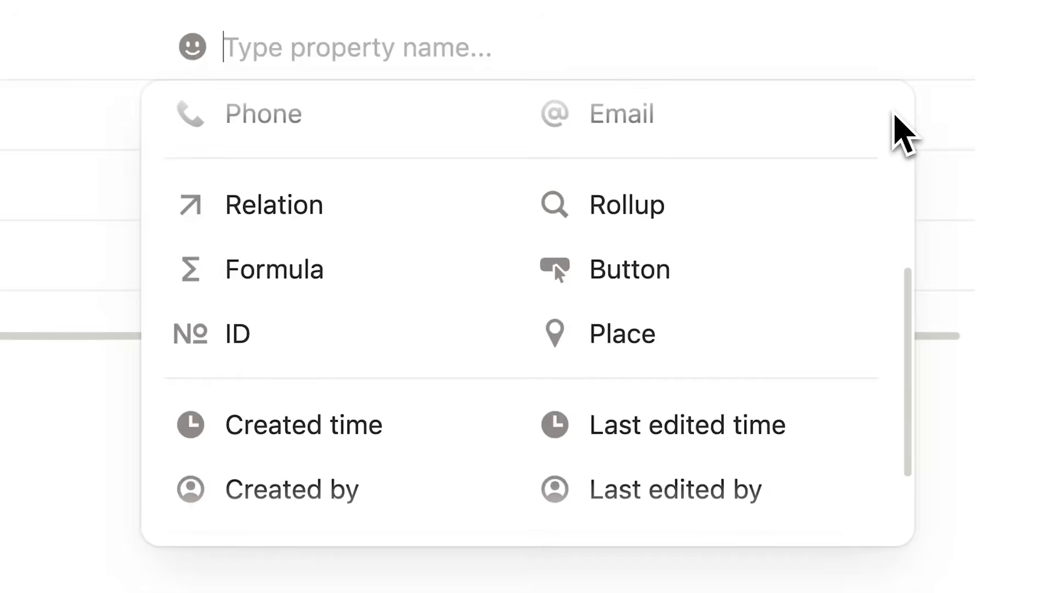
Go through the Headquarters page and reorder the "Sign up for Research Study Database" task in its daily task table
{"action": "scroll", "coordinate": [894, 115], "scroll_direction": "up", "scroll_amount": 6}
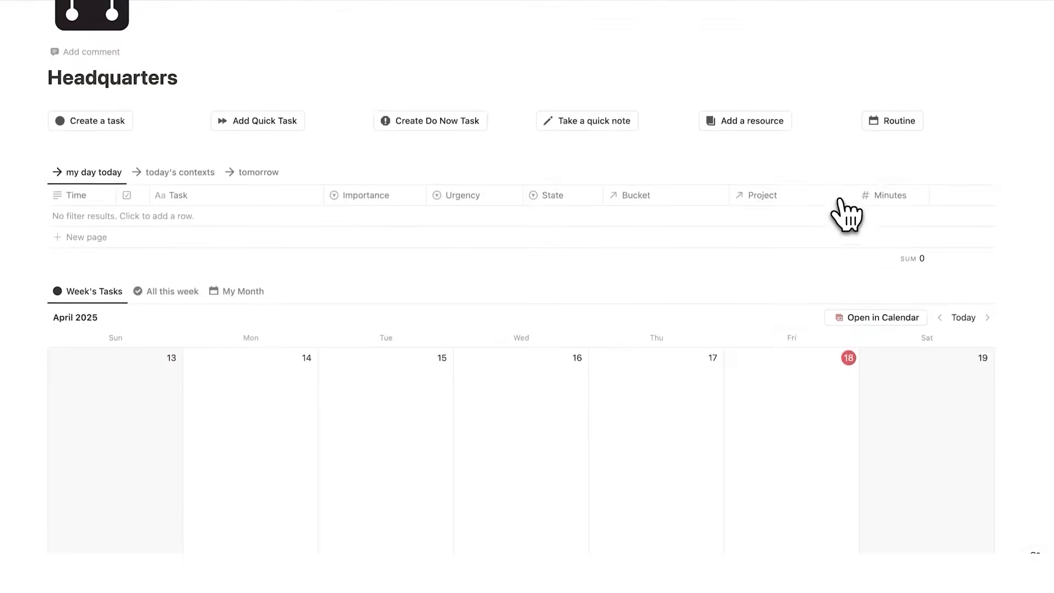
{"action": "scroll", "coordinate": [840, 212], "scroll_direction": "down", "scroll_amount": 10}
{"action": "scroll", "coordinate": [840, 212], "scroll_direction": "down", "scroll_amount": 5}
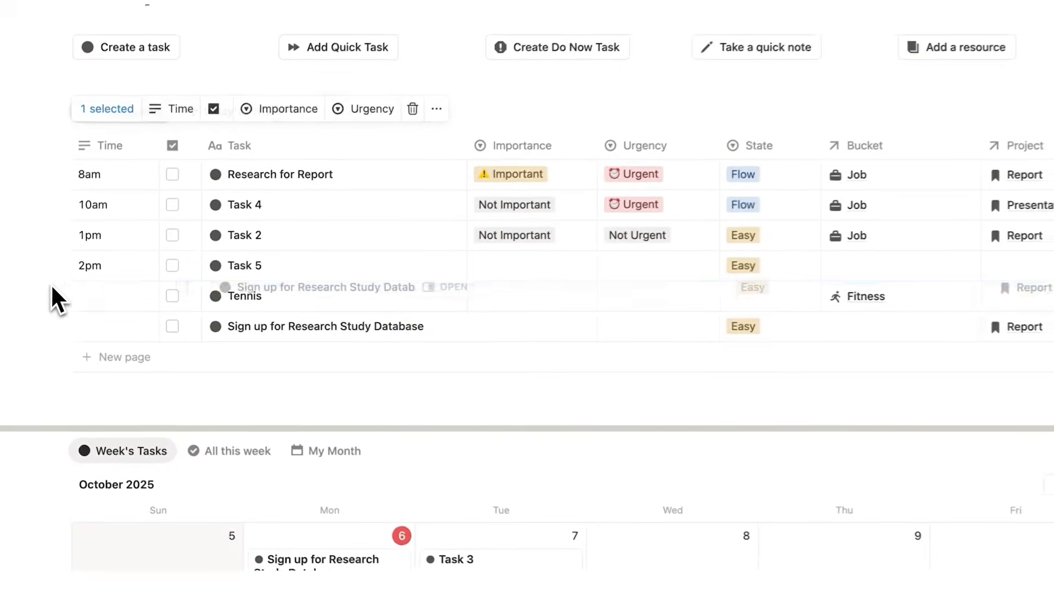
{"action": "left_click_drag", "start_coordinate": [51, 297], "coordinate": [118, 306]}
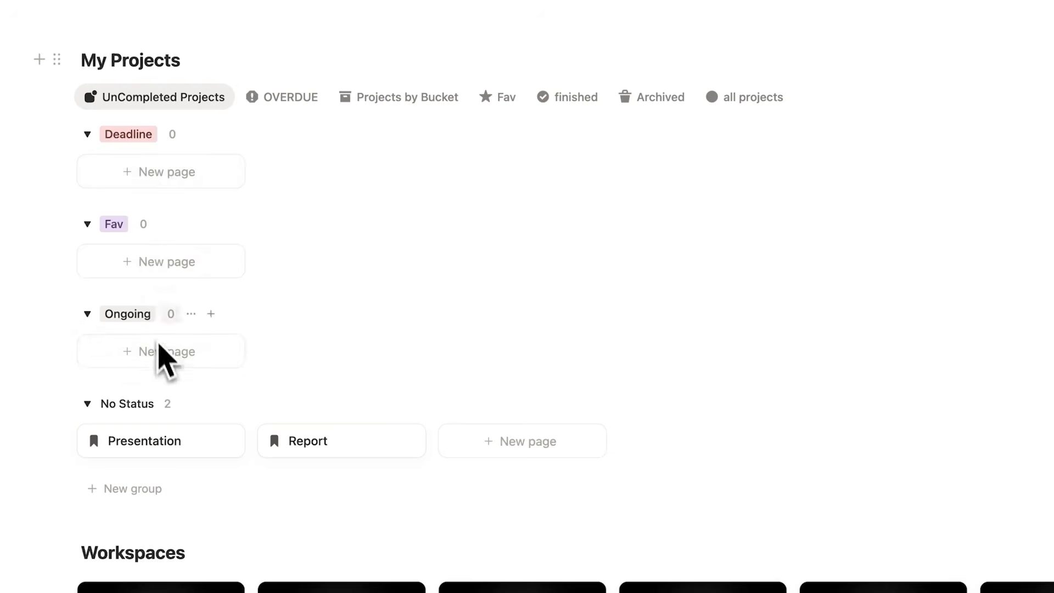